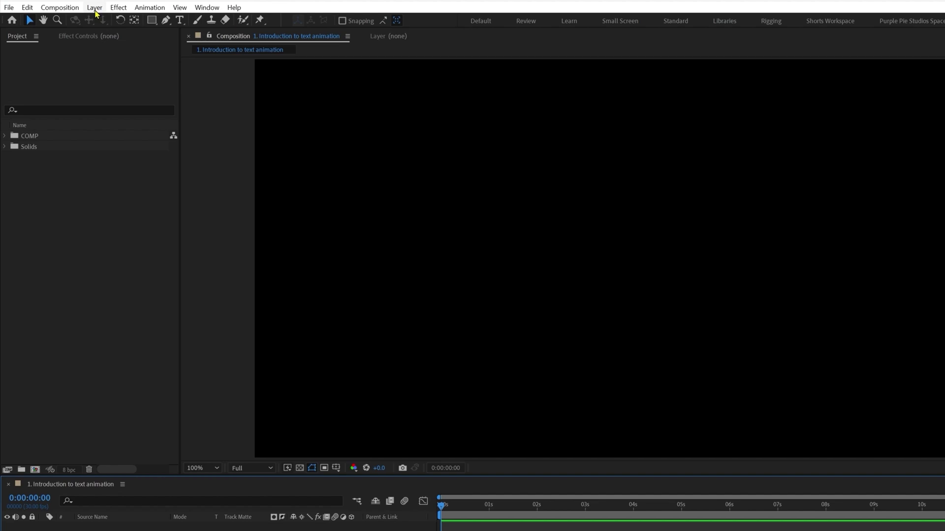
Step: Select the Horizontal Type Tool after closing the new-layer menu unused
{"action": "left_click", "coordinate": [63, 12]}
{"action": "mouse_move", "coordinate": [129, 25]}
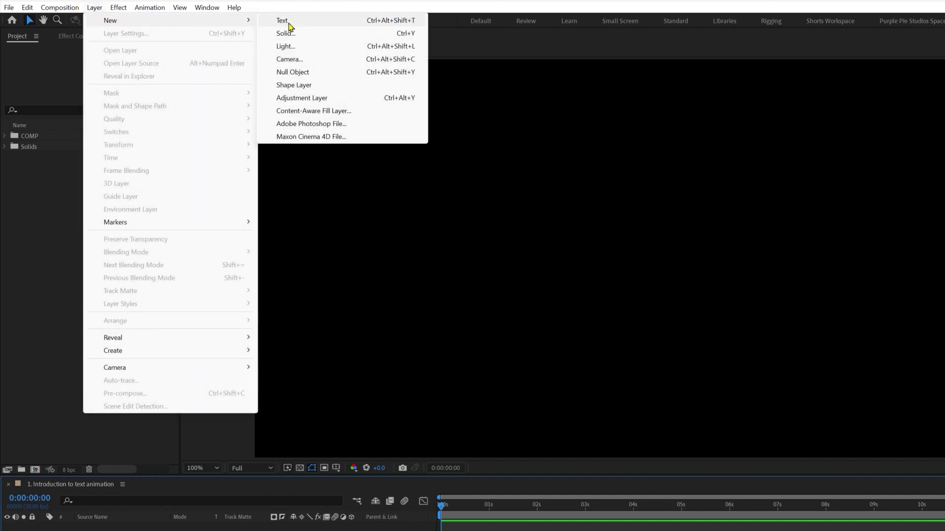
{"action": "left_click", "coordinate": [454, 11]}
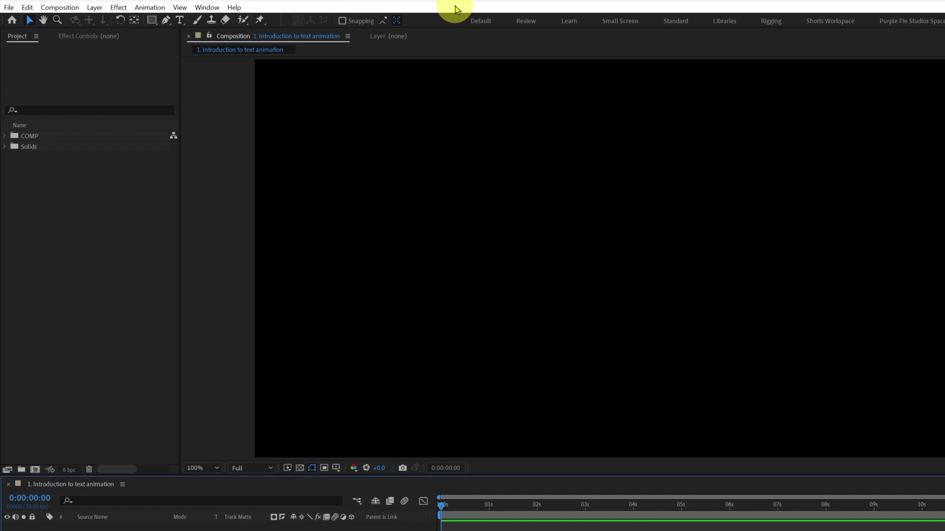
{"action": "left_click", "coordinate": [181, 23]}
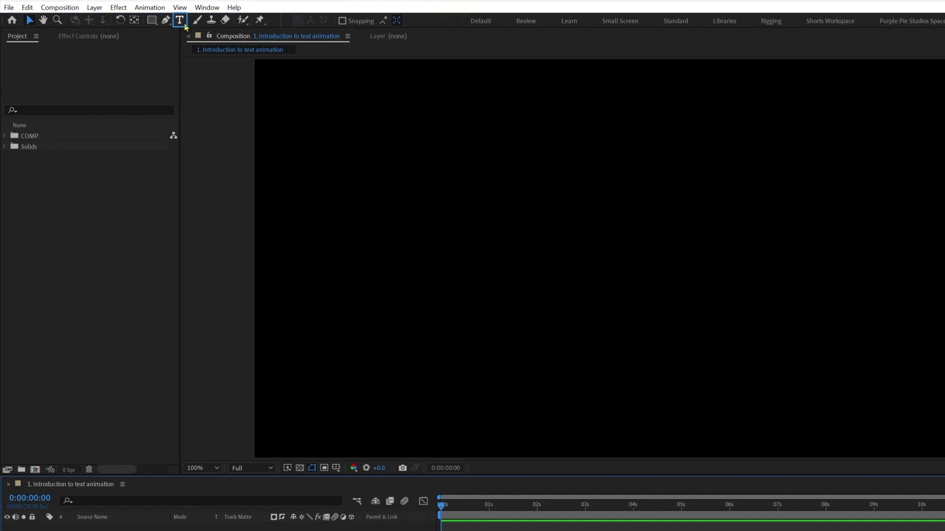
{"action": "left_click", "coordinate": [179, 19]}
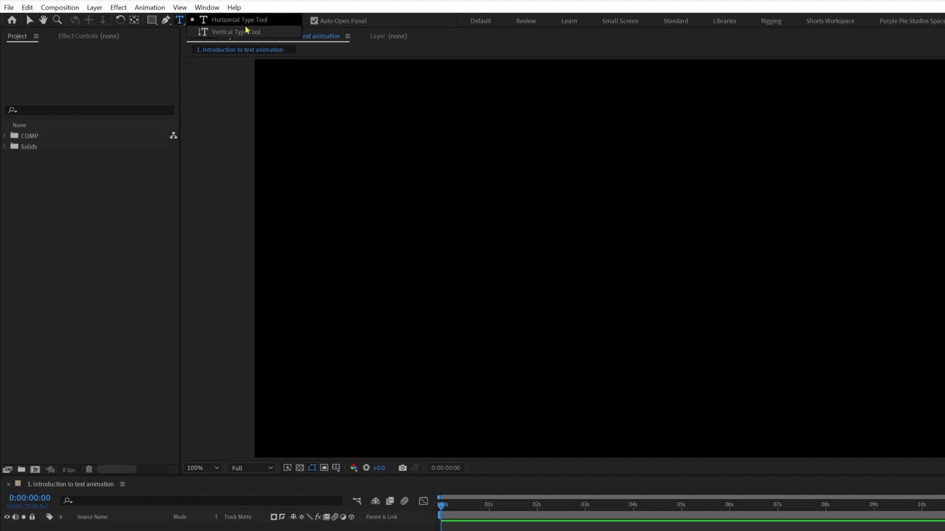
{"action": "left_click", "coordinate": [213, 21]}
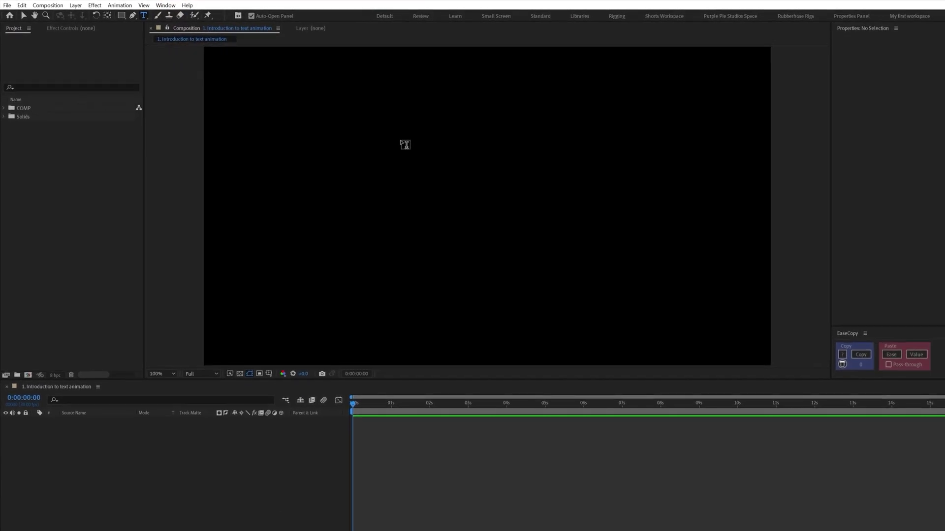
Step: Create a text layer in the comp viewer reading 'Type whatever'
{"action": "left_click", "coordinate": [414, 162]}
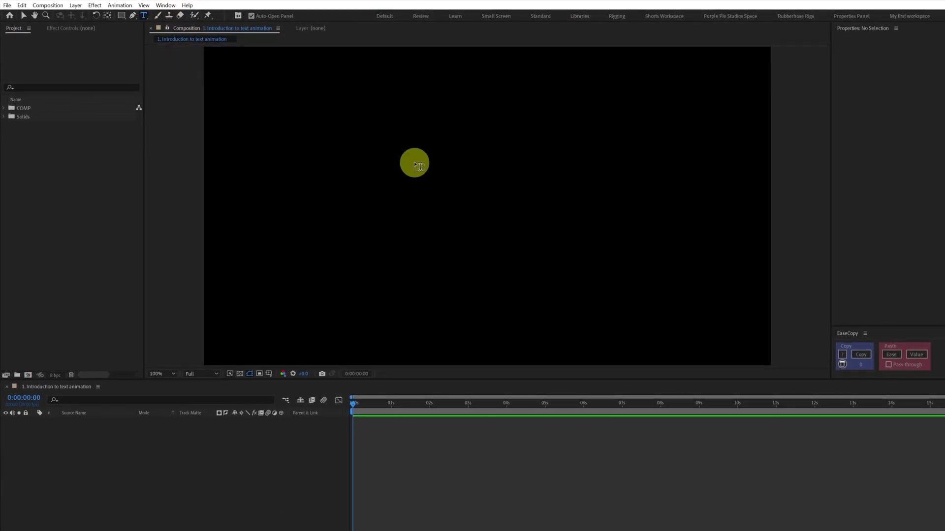
{"action": "type", "text": "Ty"}
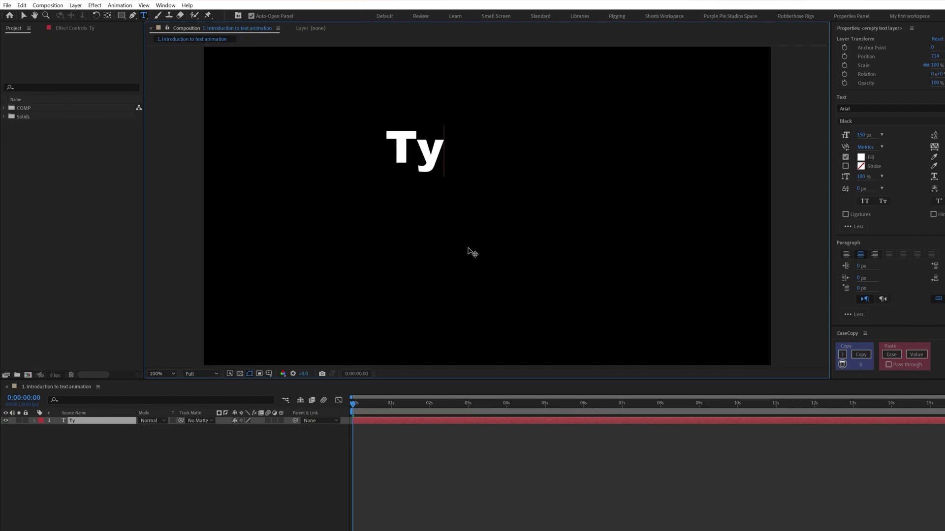
{"action": "type", "text": "pe whatever"}
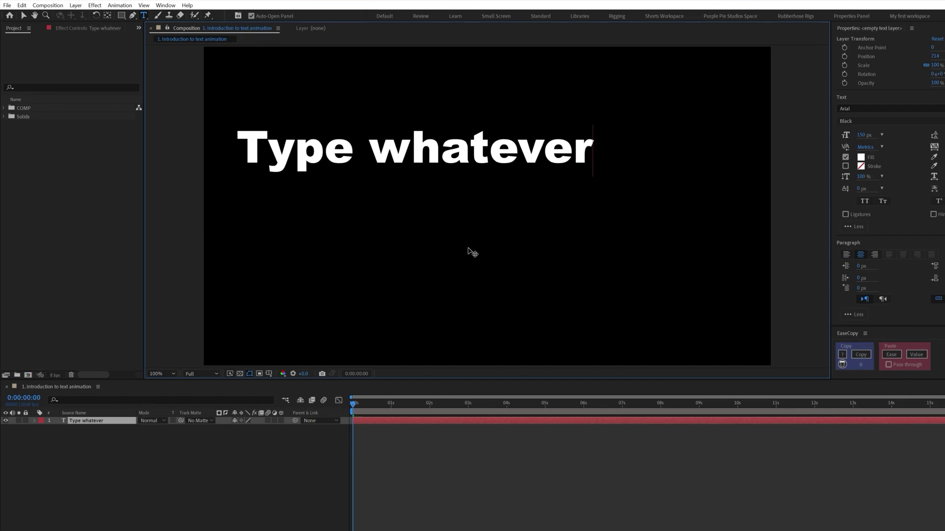
{"action": "left_click", "coordinate": [122, 498]}
Step: Add the lines 'continue typing' and 'your content', then select the last letters of 'content'
{"action": "left_click", "coordinate": [592, 146]}
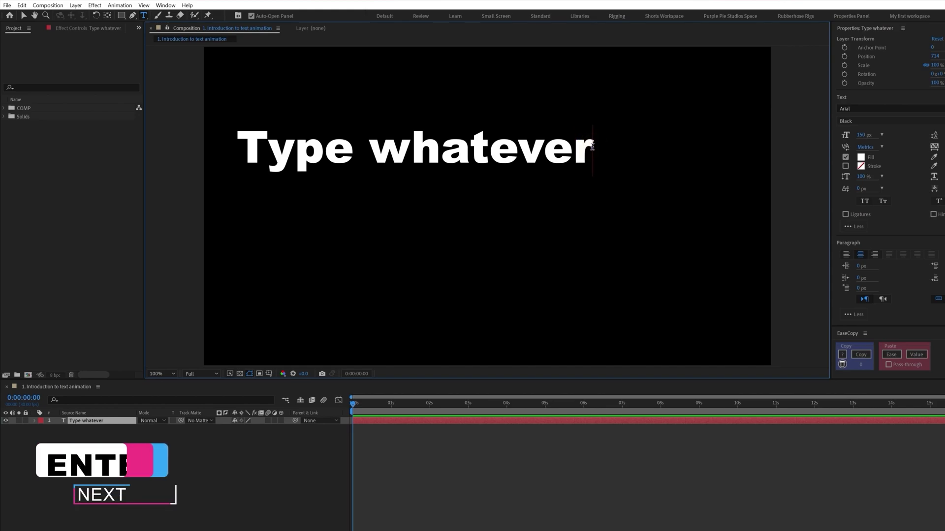
{"action": "key", "text": "Return"}
{"action": "type", "text": "continue typ"}
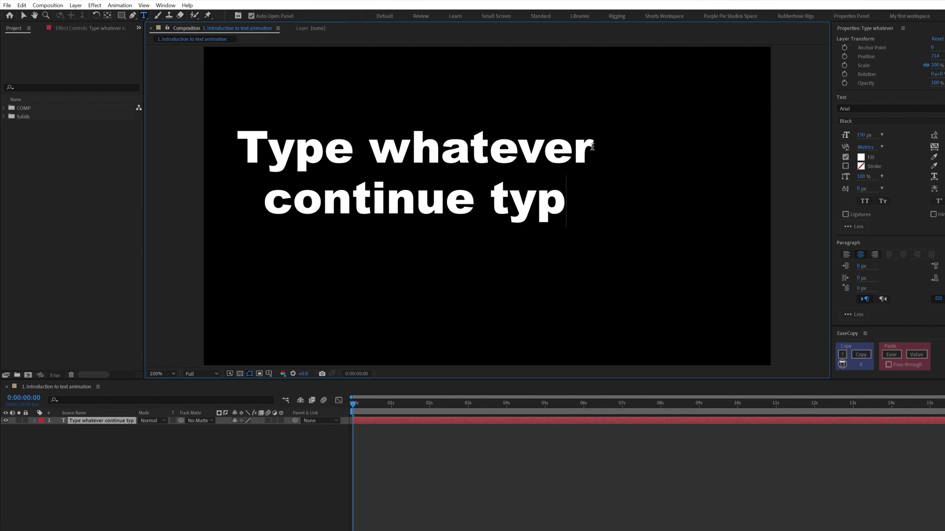
{"action": "type", "text": "ing"}
{"action": "key", "text": "Return"}
{"action": "type", "text": "your content"}
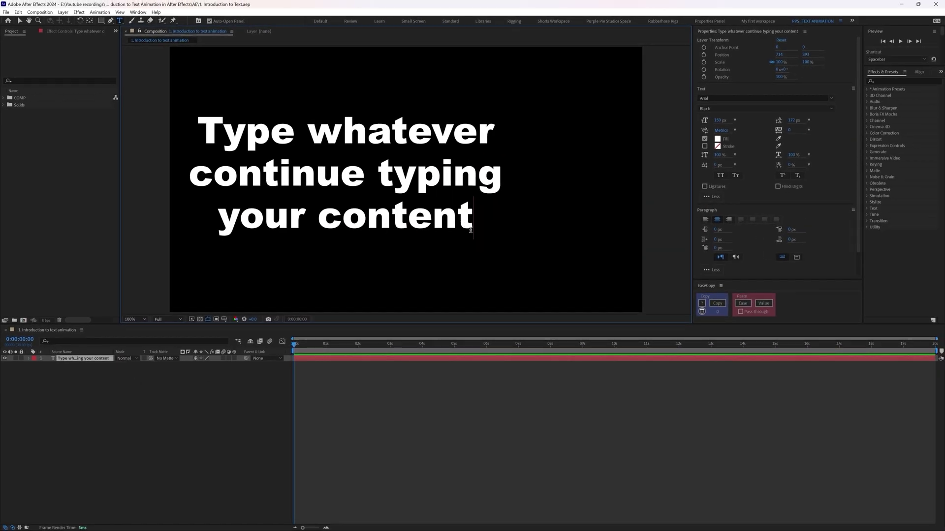
{"action": "left_click", "coordinate": [126, 420]}
{"action": "left_click", "coordinate": [88, 358]}
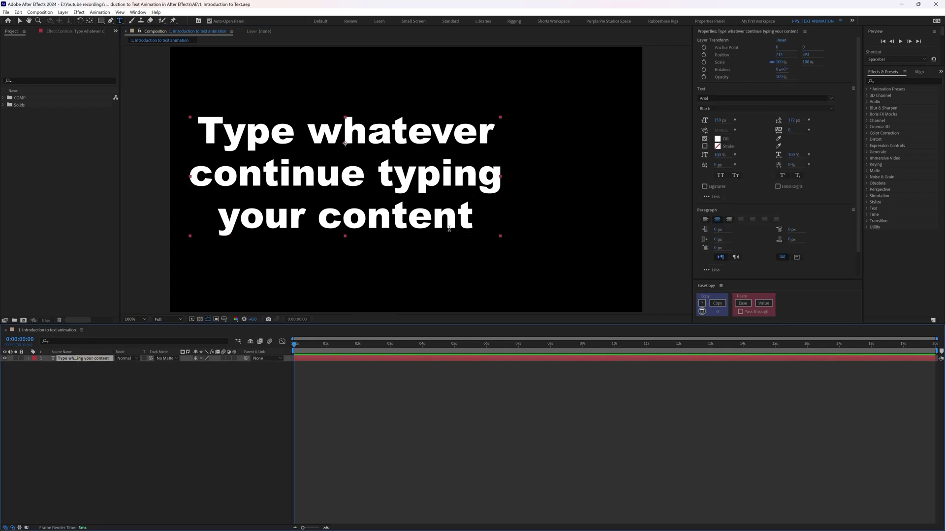
{"action": "left_click", "coordinate": [473, 217]}
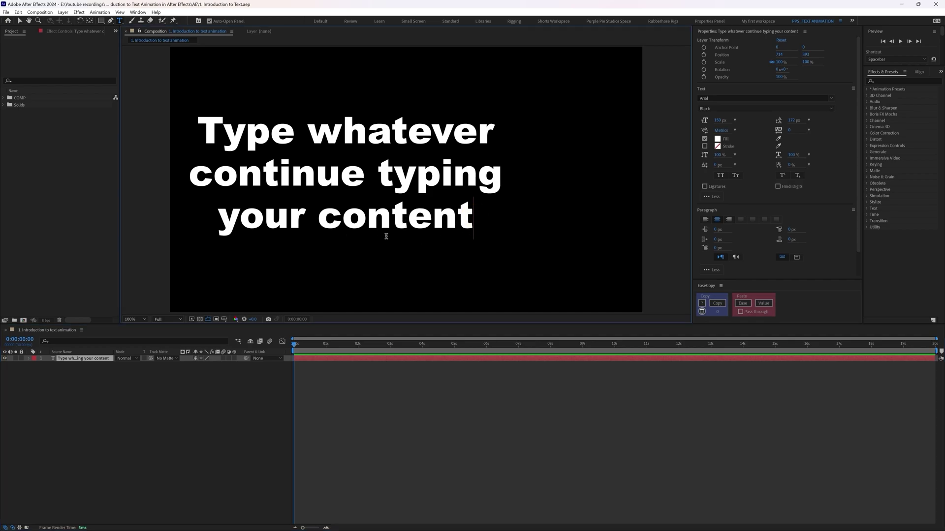
{"action": "left_click_drag", "start_coordinate": [466, 217], "coordinate": [388, 223]}
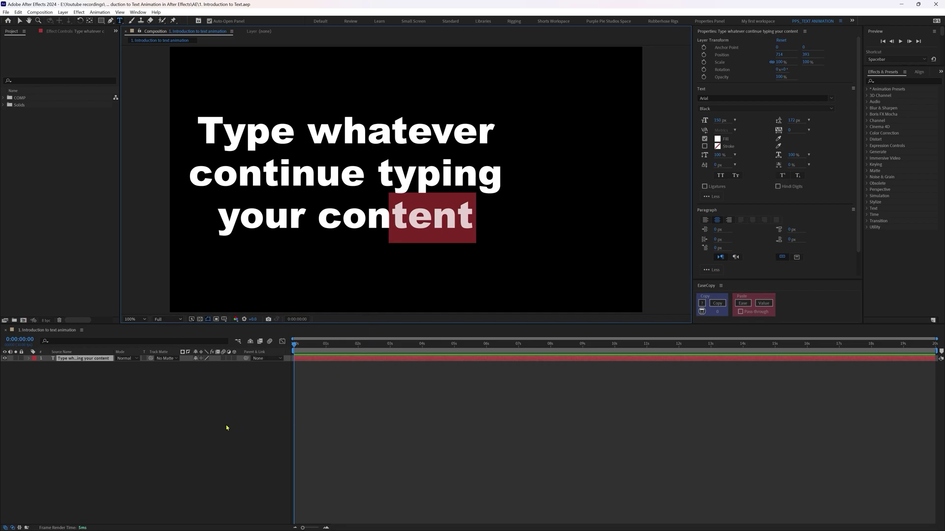
{"action": "left_click", "coordinate": [127, 411]}
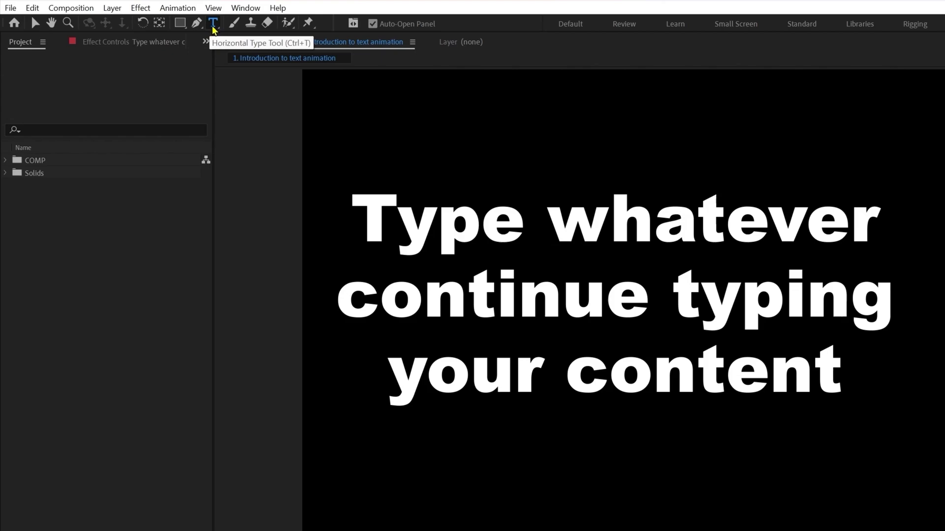
{"action": "left_click", "coordinate": [120, 22]}
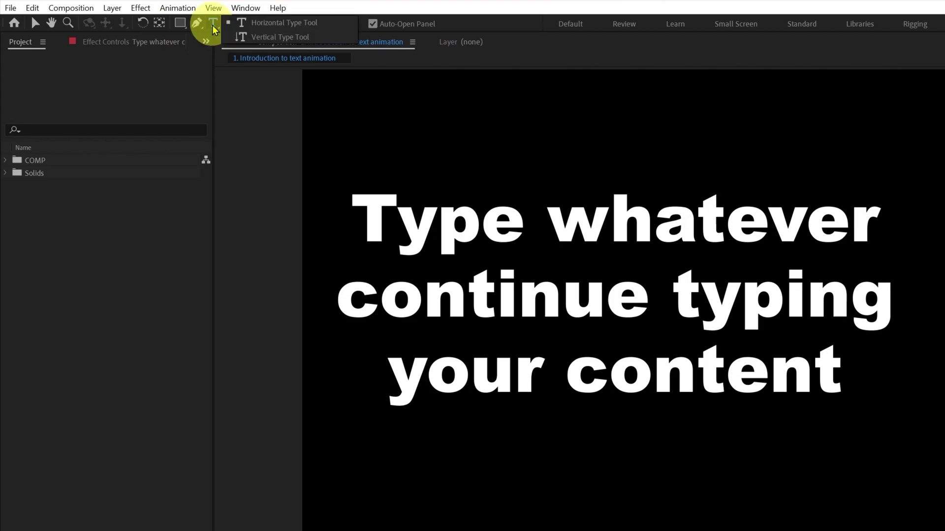
{"action": "left_click", "coordinate": [249, 38]}
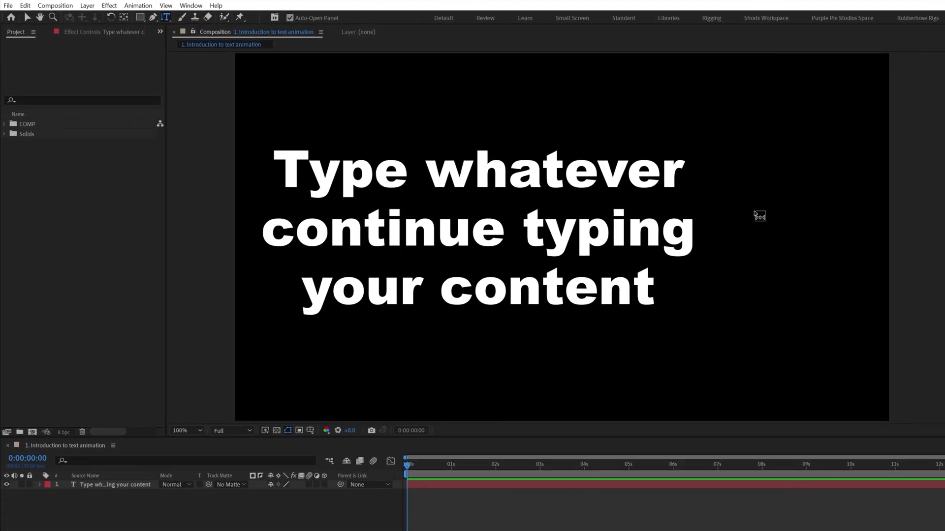
{"action": "left_click", "coordinate": [704, 212]}
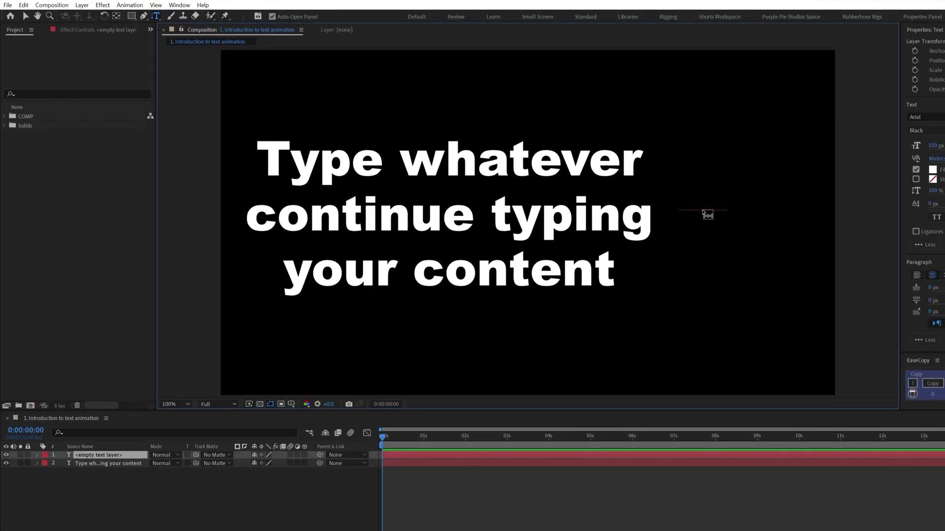
{"action": "type", "text": "typing"}
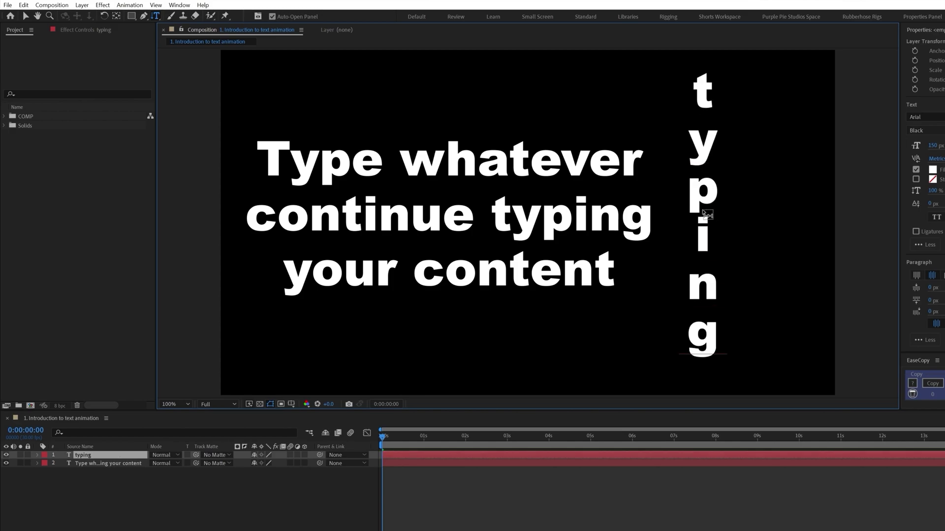
{"action": "key", "text": "Escape"}
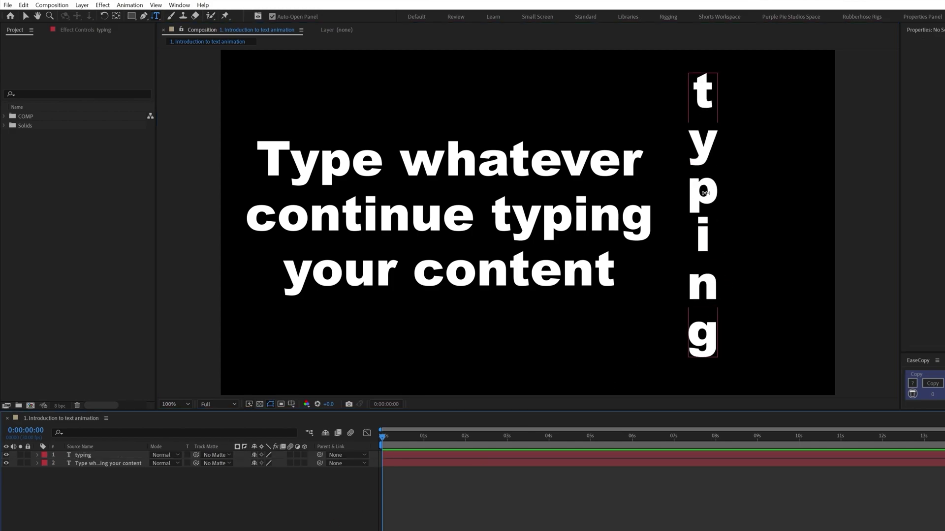
{"action": "key", "text": "v"}
{"action": "left_click", "coordinate": [705, 193]}
{"action": "key", "text": "Delete"}
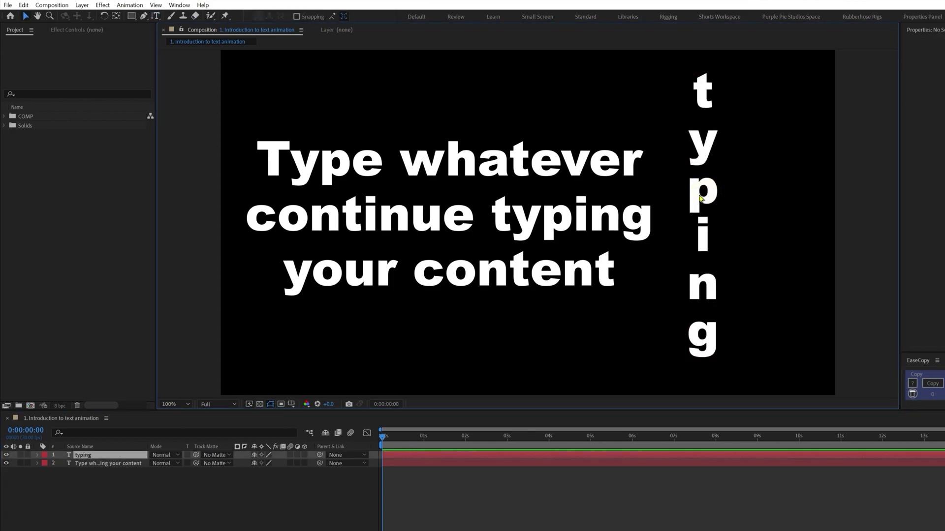
{"action": "left_click", "coordinate": [96, 455]}
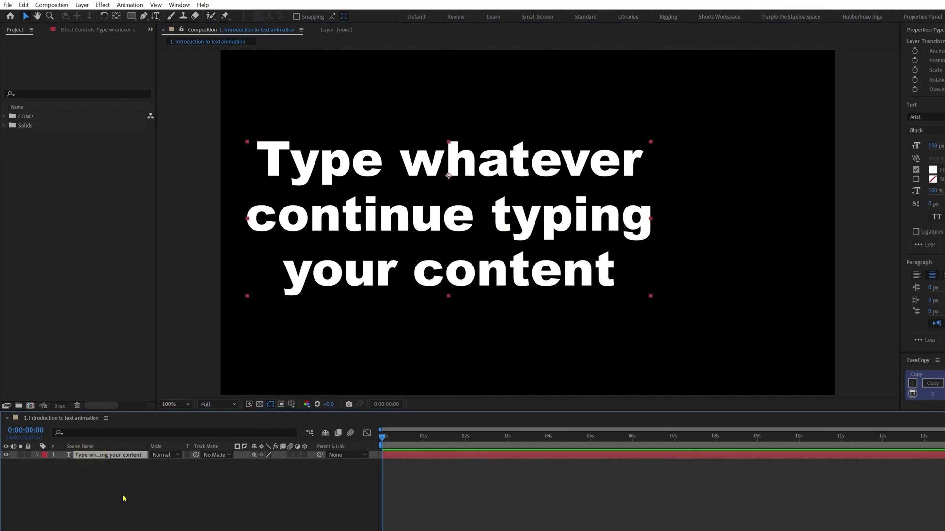
Step: Centre the anchor point, then align the text layer horizontally and vertically to the composition
{"action": "key", "text": "ctrl+alt+Home"}
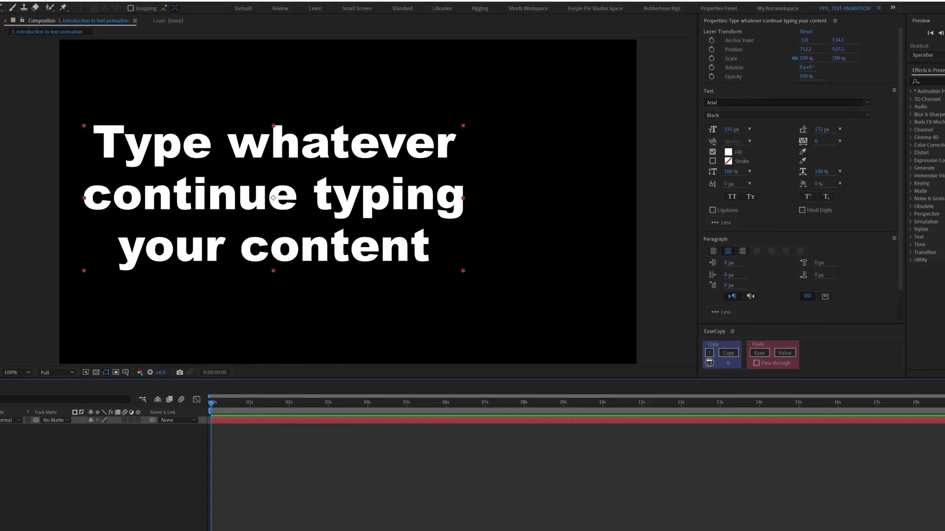
{"action": "left_click", "coordinate": [909, 67]}
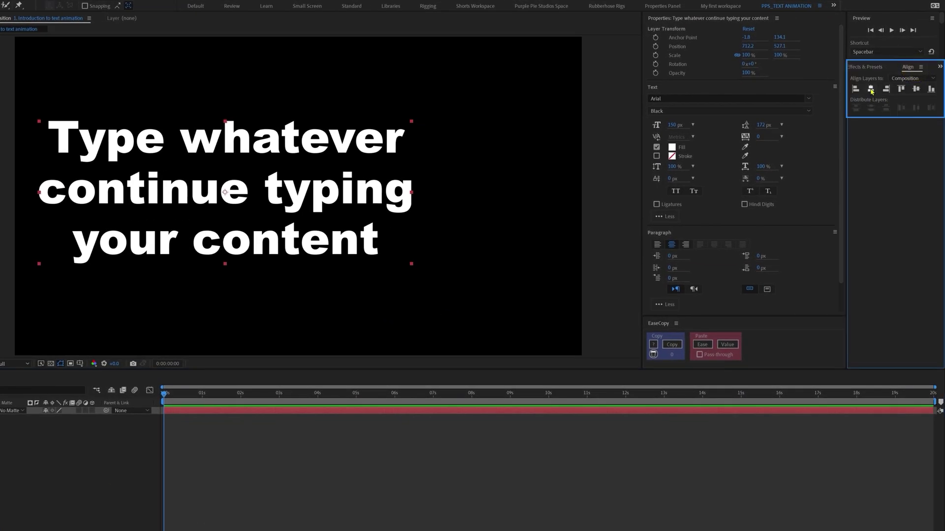
{"action": "left_click", "coordinate": [870, 90]}
{"action": "left_click", "coordinate": [915, 89]}
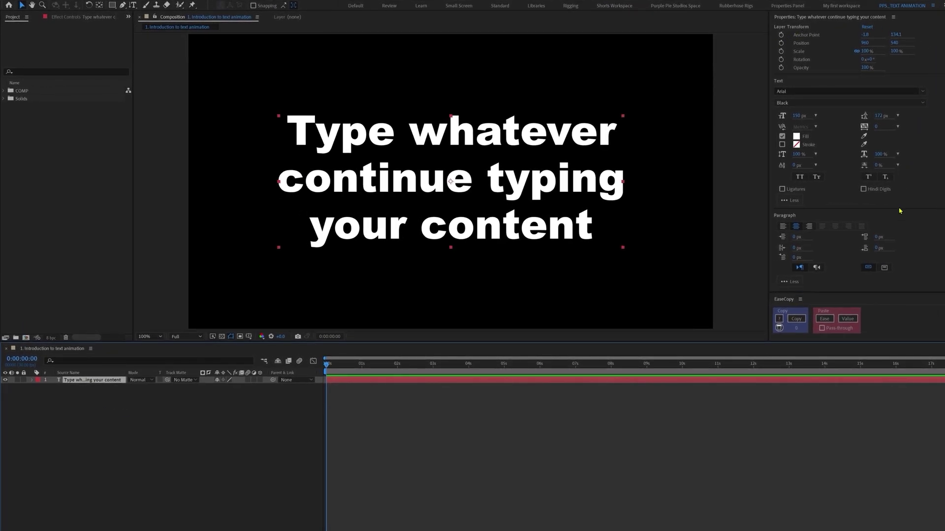
{"action": "left_click", "coordinate": [904, 200]}
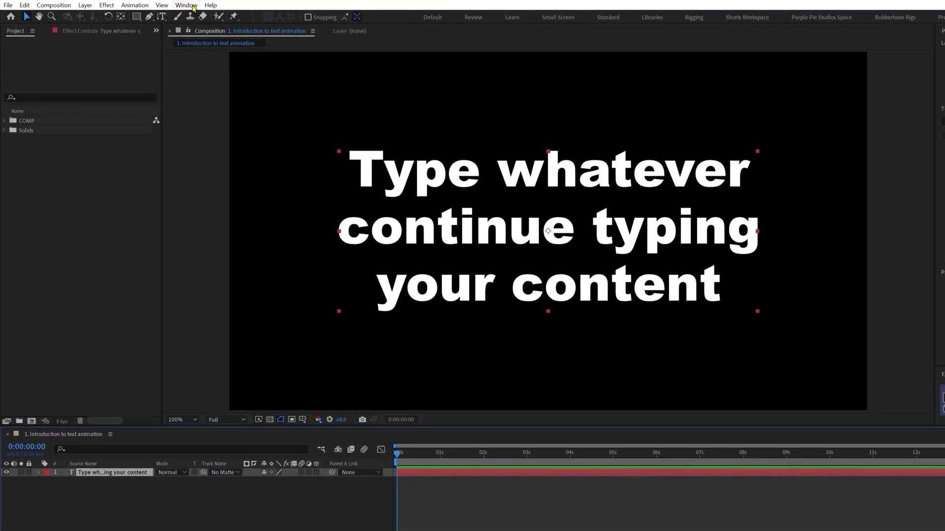
{"action": "left_click", "coordinate": [138, 12]}
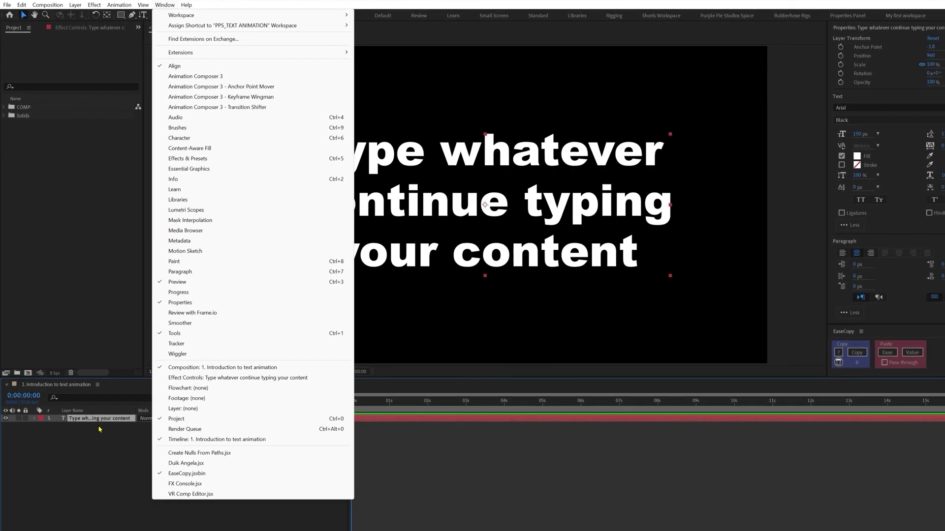
Step: Reselect the text layer and confirm the Arial Black font style
{"action": "left_click", "coordinate": [111, 482]}
{"action": "left_click", "coordinate": [108, 472]}
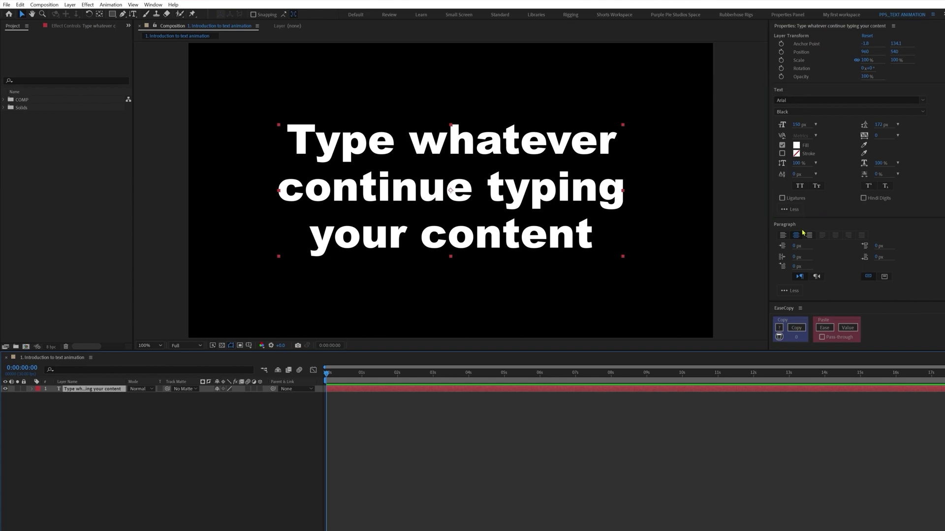
{"action": "left_click", "coordinate": [909, 100]}
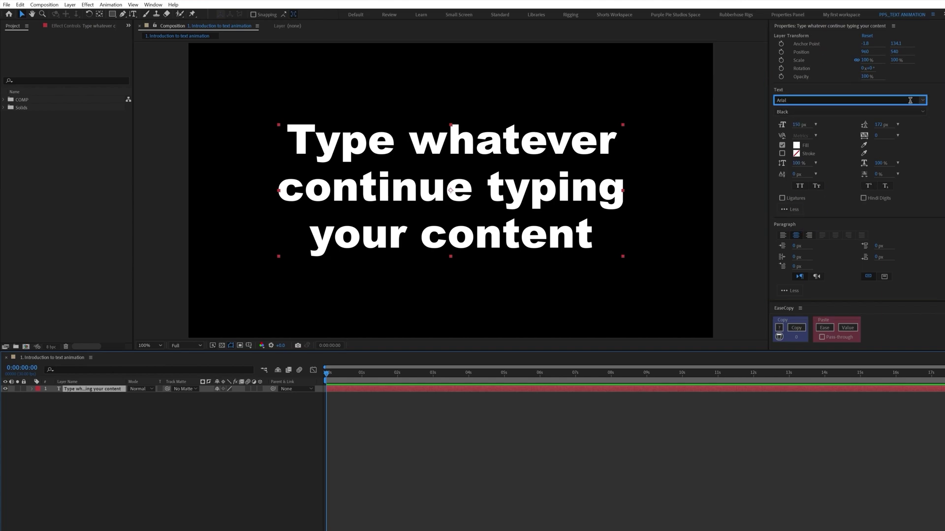
{"action": "left_click", "coordinate": [924, 100]}
{"action": "left_click", "coordinate": [925, 101]}
{"action": "left_click", "coordinate": [925, 112]}
{"action": "left_click", "coordinate": [926, 113]}
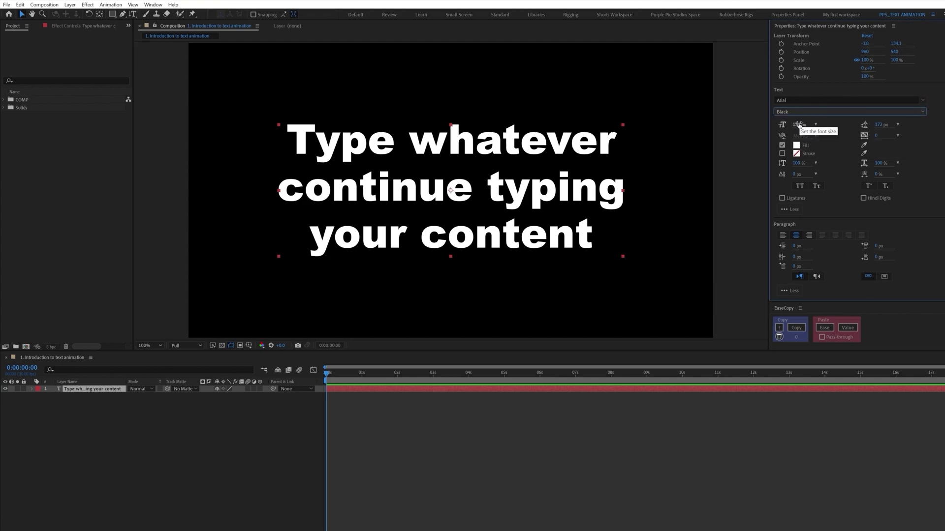
Step: Try a font size of about 170 px and 132 px leading, then undo both
{"action": "mouse_move", "coordinate": [798, 126]}
{"action": "left_mouse_down"}
{"action": "mouse_move", "coordinate": [841, 126]}
{"action": "mouse_move", "coordinate": [802, 129]}
{"action": "left_mouse_up"}
{"action": "mouse_move", "coordinate": [883, 126]}
{"action": "left_mouse_down"}
{"action": "mouse_move", "coordinate": [902, 120]}
{"action": "mouse_move", "coordinate": [870, 131]}
{"action": "mouse_move", "coordinate": [875, 139]}
{"action": "mouse_move", "coordinate": [929, 140]}
{"action": "mouse_move", "coordinate": [883, 142]}
{"action": "left_mouse_up"}
{"action": "key", "text": "ctrl+z"}
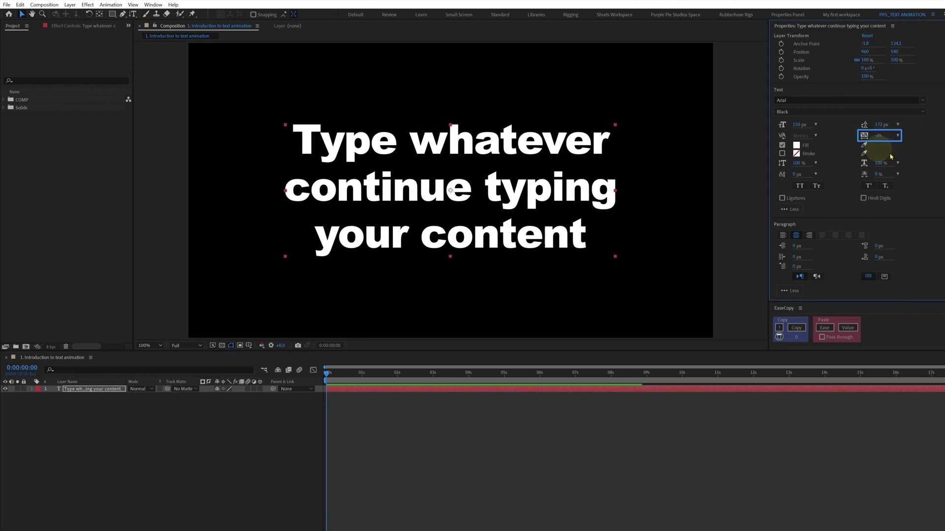
{"action": "key", "text": "ctrl+z"}
Step: Select the word 'Type' and scrub its tracking to about 434
{"action": "double_click", "coordinate": [371, 144]}
{"action": "left_click_drag", "start_coordinate": [394, 144], "coordinate": [264, 148]}
{"action": "left_click_drag", "start_coordinate": [875, 138], "coordinate": [926, 138]}
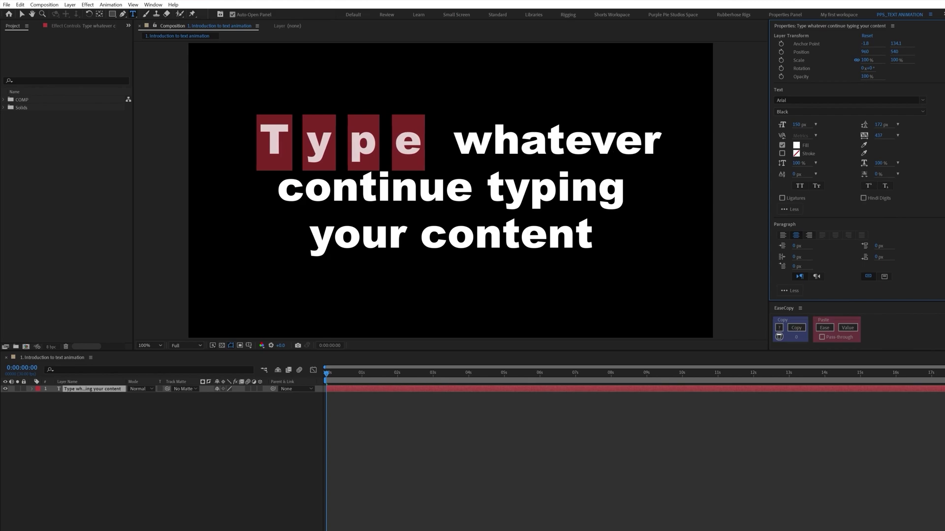
Step: Undo the wide tracking on 'Type' and set the text fill to bright red
{"action": "key", "text": "ctrl+z"}
{"action": "key", "text": "Escape"}
{"action": "left_click", "coordinate": [796, 145]}
{"action": "left_click_drag", "start_coordinate": [810, 150], "coordinate": [810, 91]}
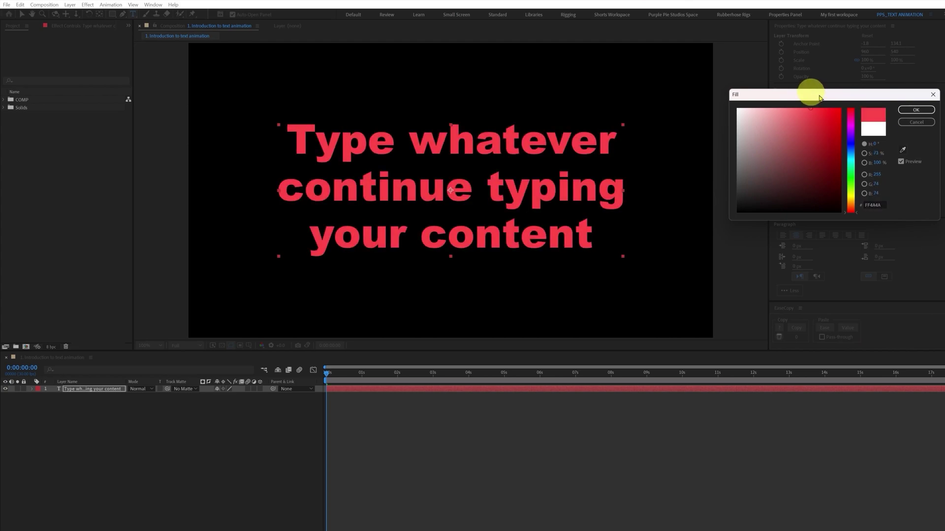
{"action": "left_click", "coordinate": [916, 110]}
Step: Add a lavender stroke, adjust its width, then remove the stroke again
{"action": "left_click", "coordinate": [782, 153]}
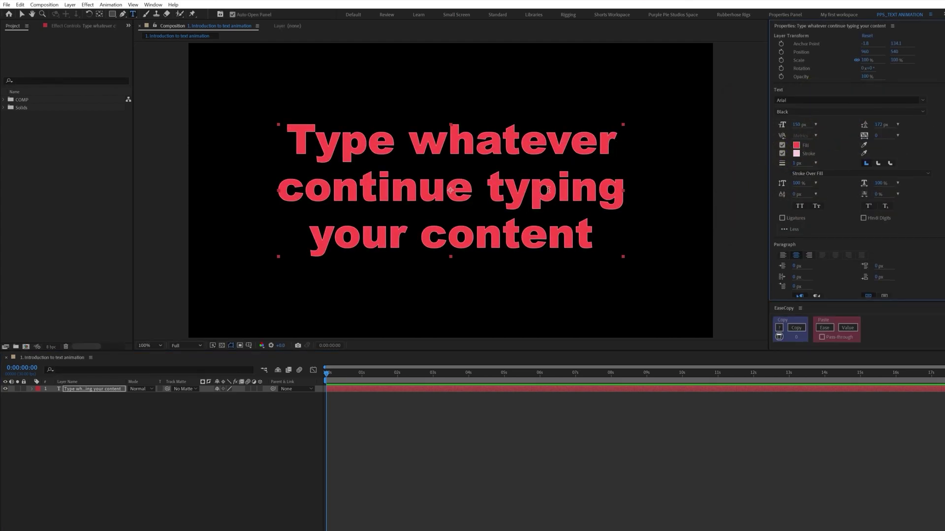
{"action": "left_click", "coordinate": [795, 153]}
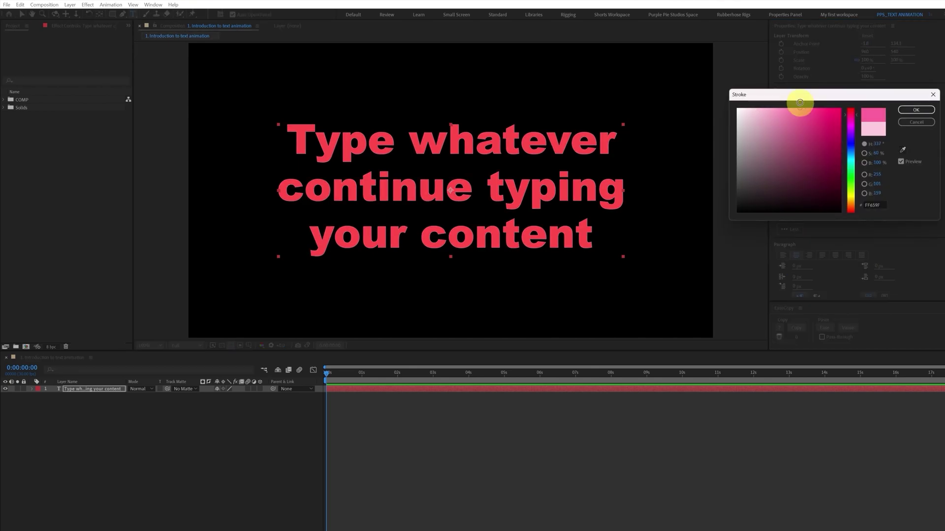
{"action": "left_click", "coordinate": [850, 141]}
{"action": "left_click_drag", "start_coordinate": [788, 127], "coordinate": [768, 77]}
{"action": "left_click", "coordinate": [916, 110]}
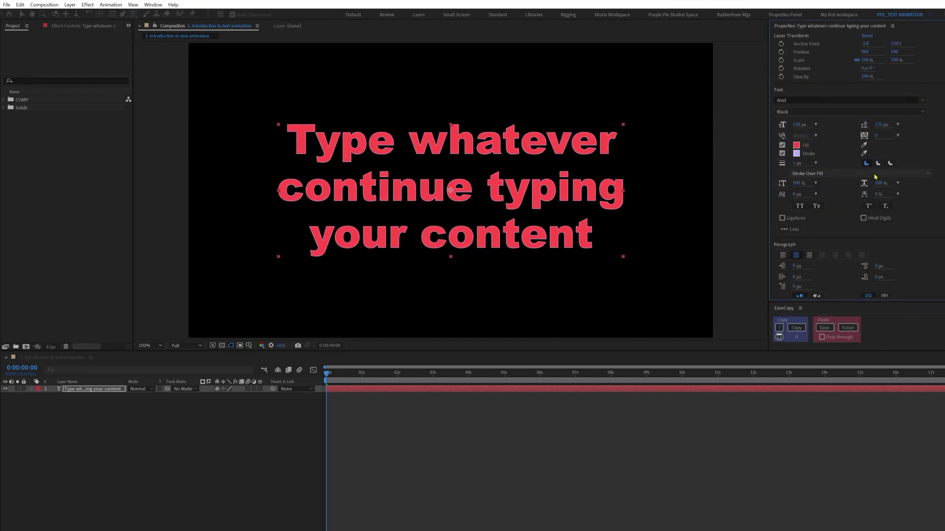
{"action": "left_click_drag", "start_coordinate": [794, 166], "coordinate": [797, 163]}
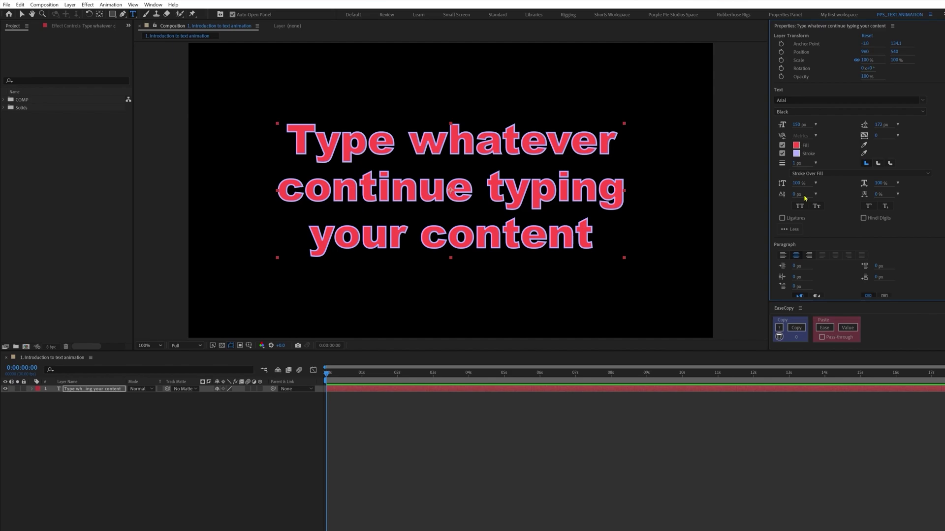
{"action": "left_click", "coordinate": [643, 426]}
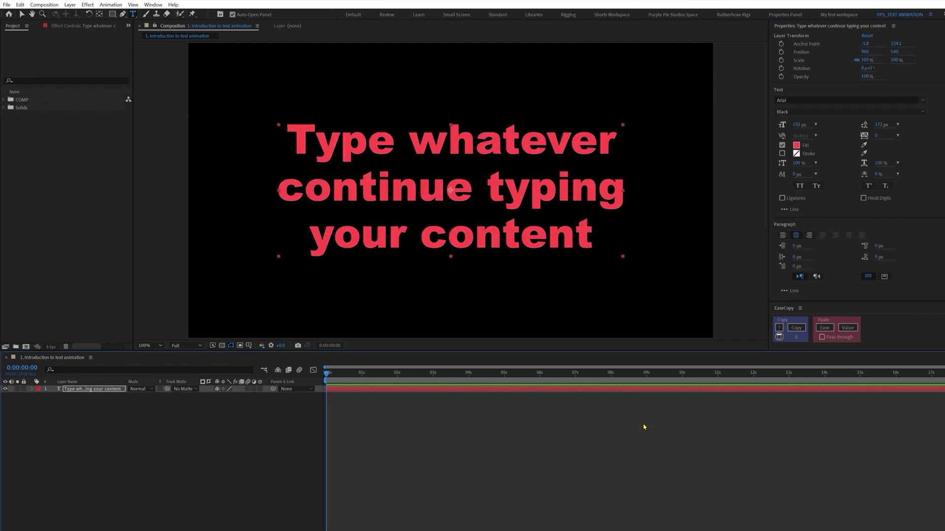
{"action": "left_click_drag", "start_coordinate": [797, 166], "coordinate": [888, 166]}
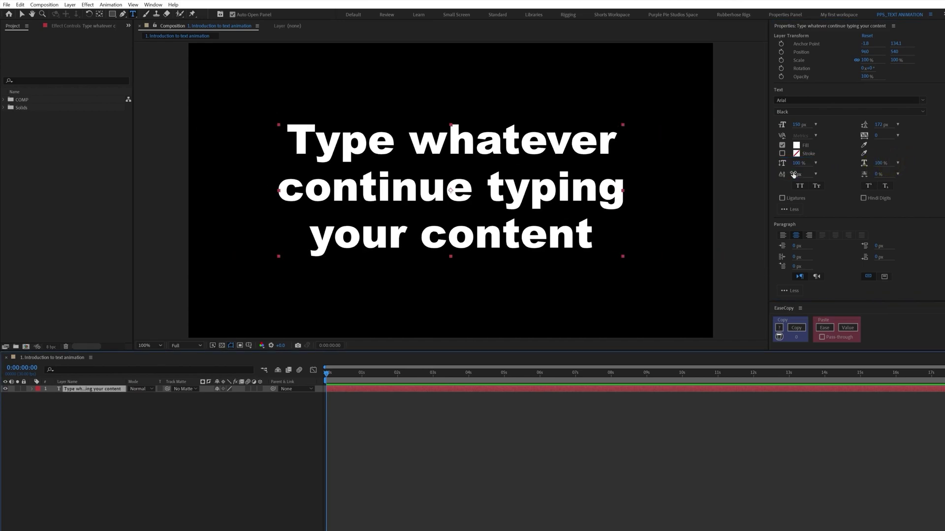
{"action": "left_click_drag", "start_coordinate": [795, 175], "coordinate": [730, 184]}
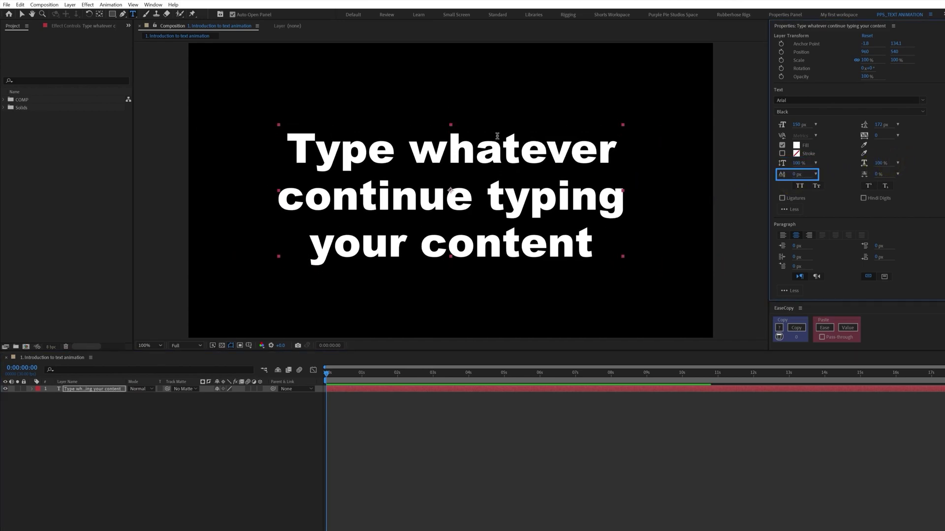
{"action": "double_click", "coordinate": [289, 144]}
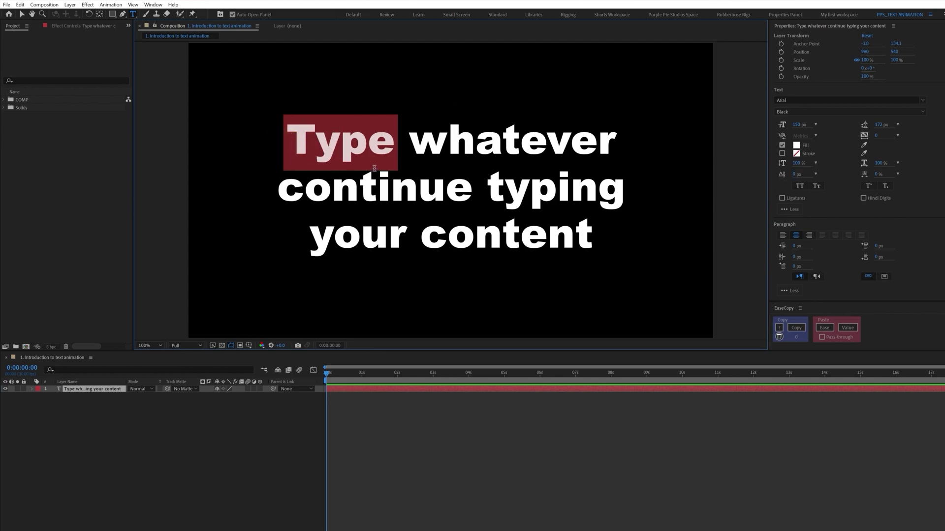
{"action": "left_click_drag", "start_coordinate": [797, 174], "coordinate": [846, 170]}
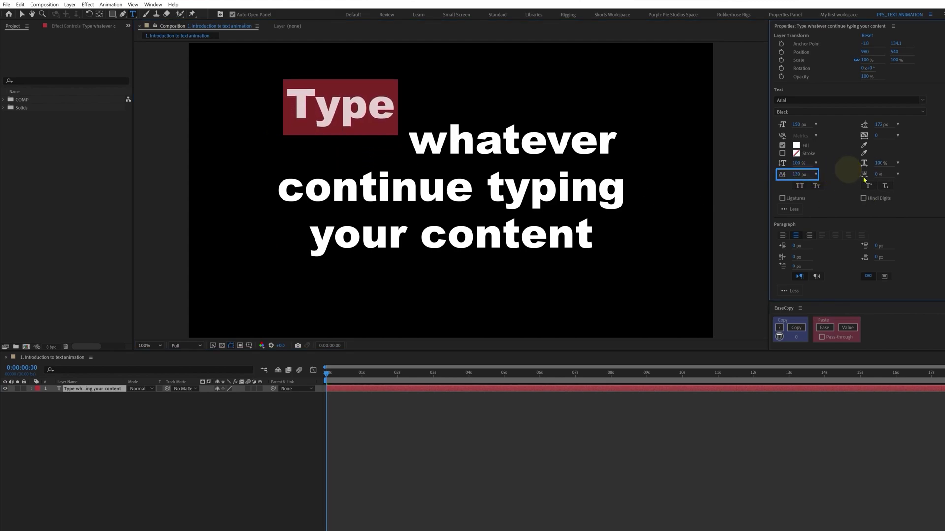
{"action": "left_click_drag", "start_coordinate": [428, 232], "coordinate": [594, 236]}
{"action": "left_click_drag", "start_coordinate": [792, 173], "coordinate": [768, 186]}
{"action": "left_click_drag", "start_coordinate": [768, 186], "coordinate": [748, 191]}
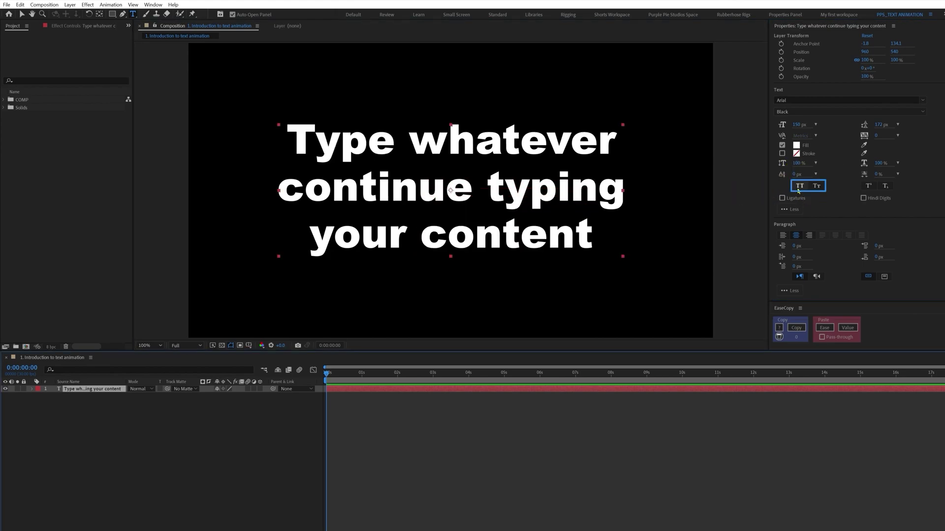
{"action": "left_click", "coordinate": [799, 186]}
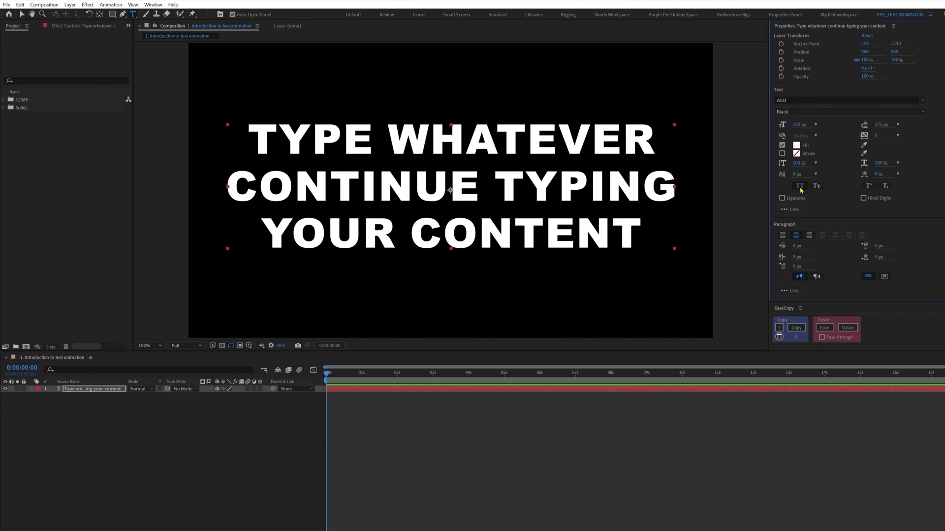
{"action": "left_click", "coordinate": [815, 185]}
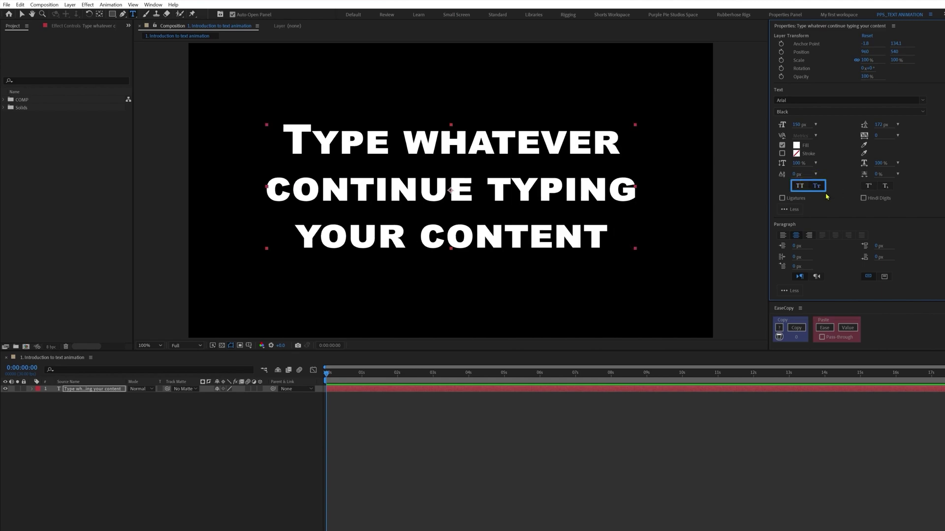
{"action": "key", "text": "ctrl+z"}
{"action": "key", "text": "ctrl+z"}
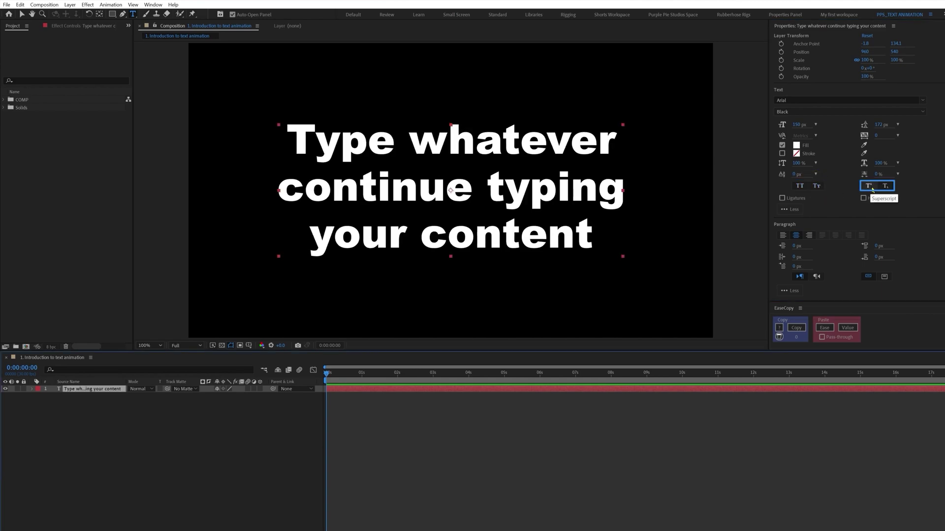
Step: Type a '2' after 'content', set it as superscript and then subscript
{"action": "left_click", "coordinate": [595, 232]}
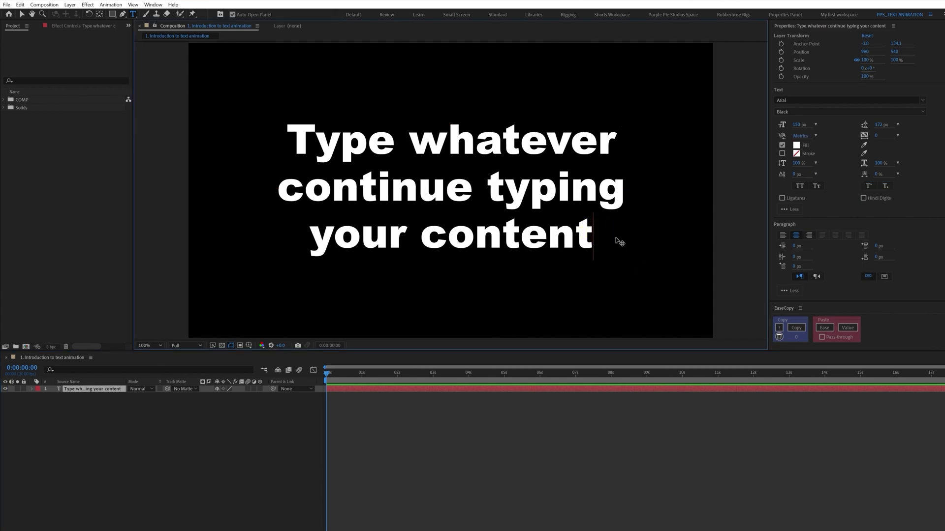
{"action": "type", "text": "2"}
{"action": "left_click_drag", "start_coordinate": [616, 240], "coordinate": [600, 241]}
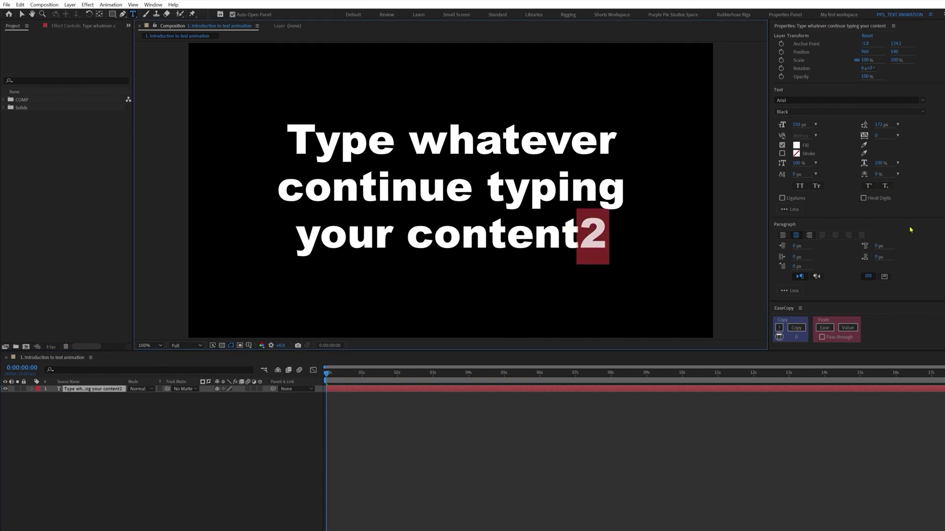
{"action": "left_click", "coordinate": [867, 185]}
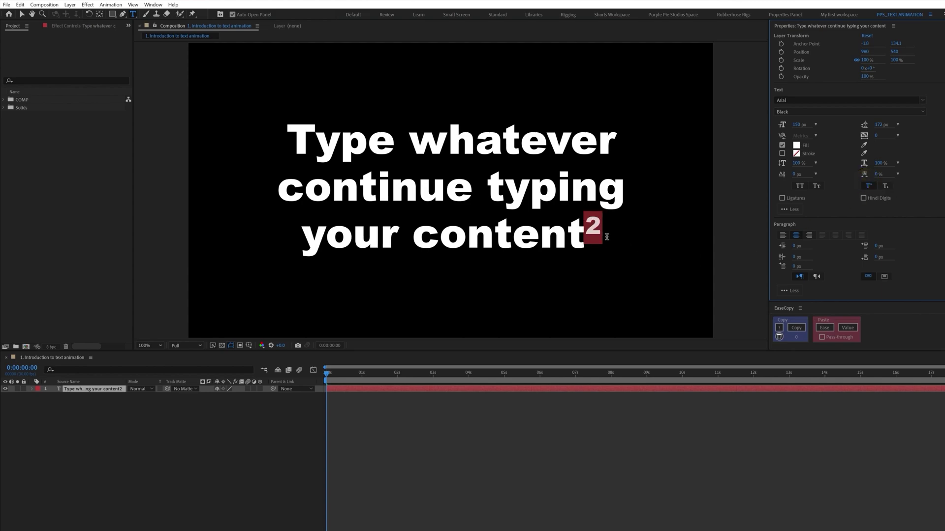
{"action": "left_click", "coordinate": [886, 186]}
{"action": "left_click", "coordinate": [886, 186]}
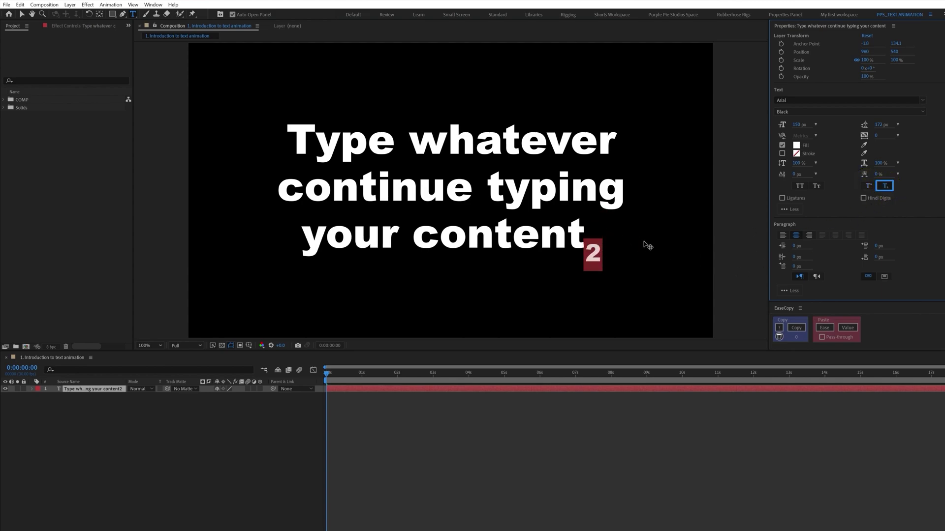
{"action": "left_click", "coordinate": [597, 253]}
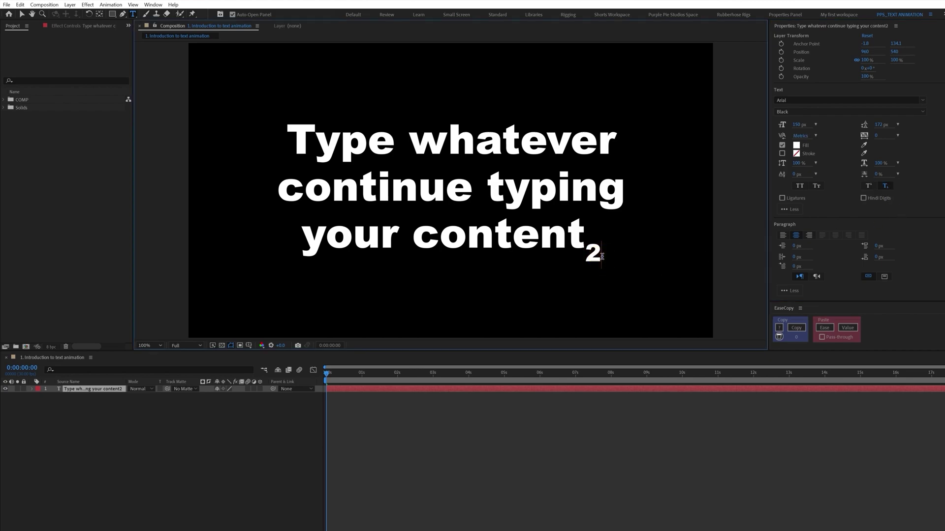
{"action": "left_click", "coordinate": [501, 521]}
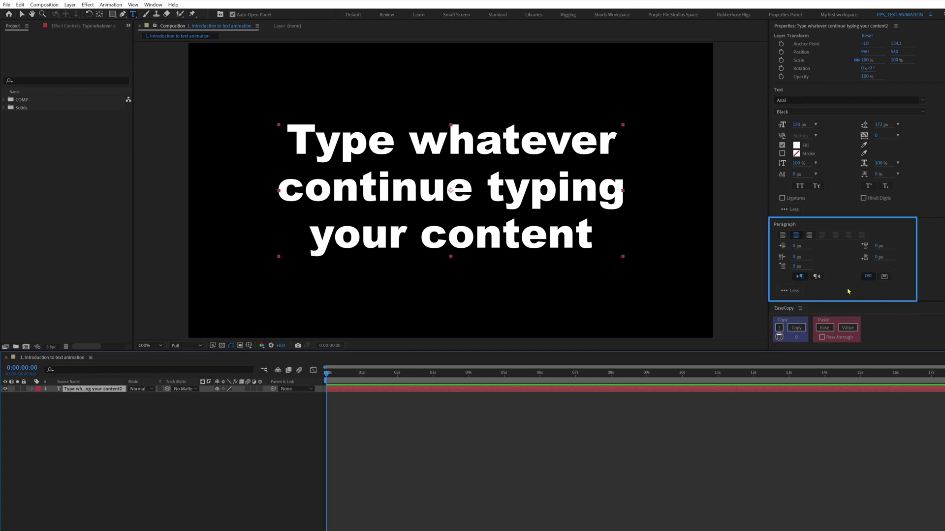
Step: Try left and right paragraph alignment, then add 'something else' to the text
{"action": "left_click", "coordinate": [784, 236]}
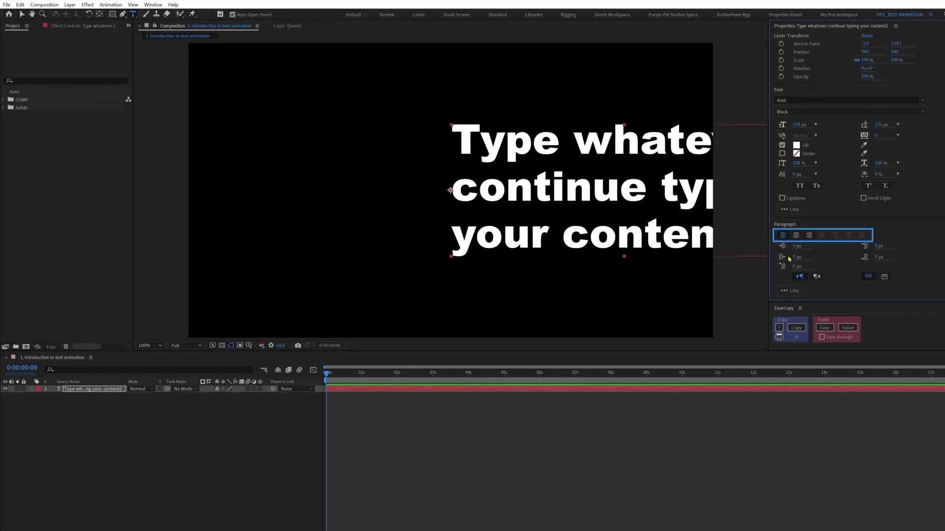
{"action": "left_click", "coordinate": [809, 235]}
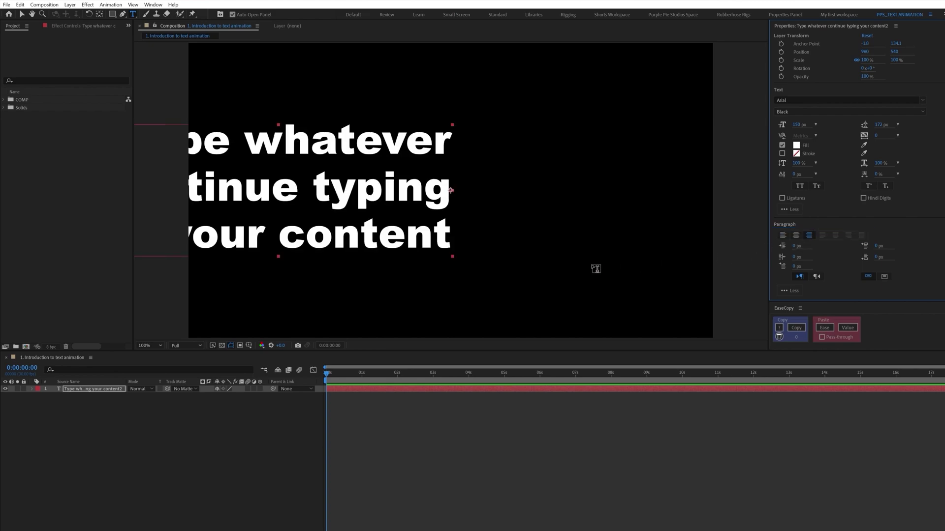
{"action": "left_click", "coordinate": [452, 239]}
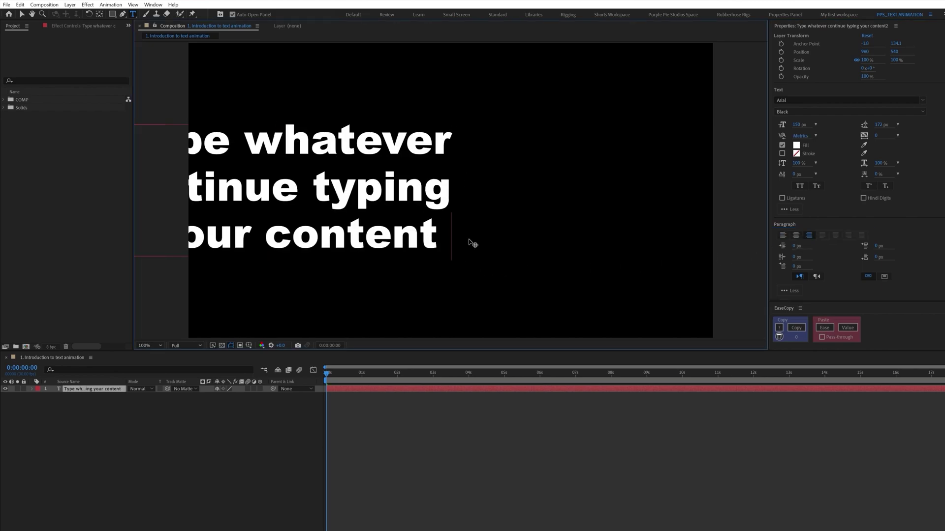
{"action": "type", "text": "someth"}
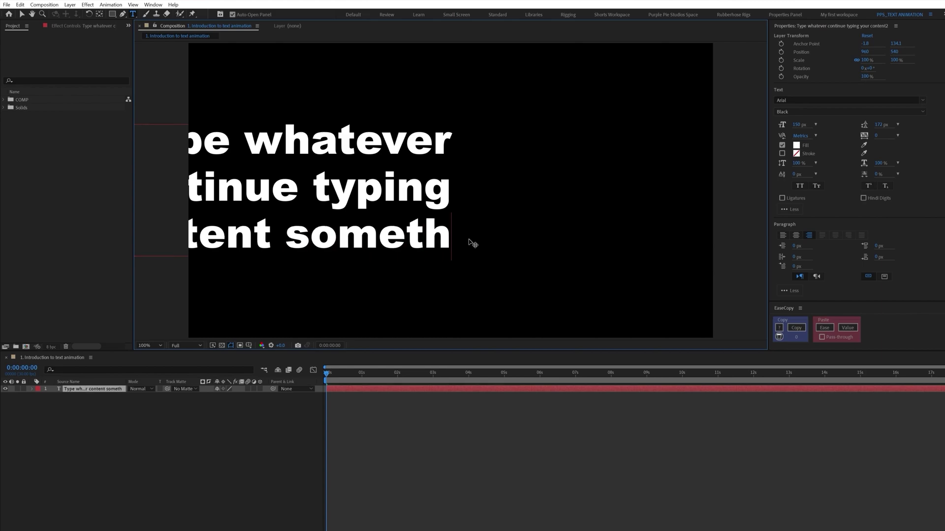
{"action": "type", "text": "ing e"}
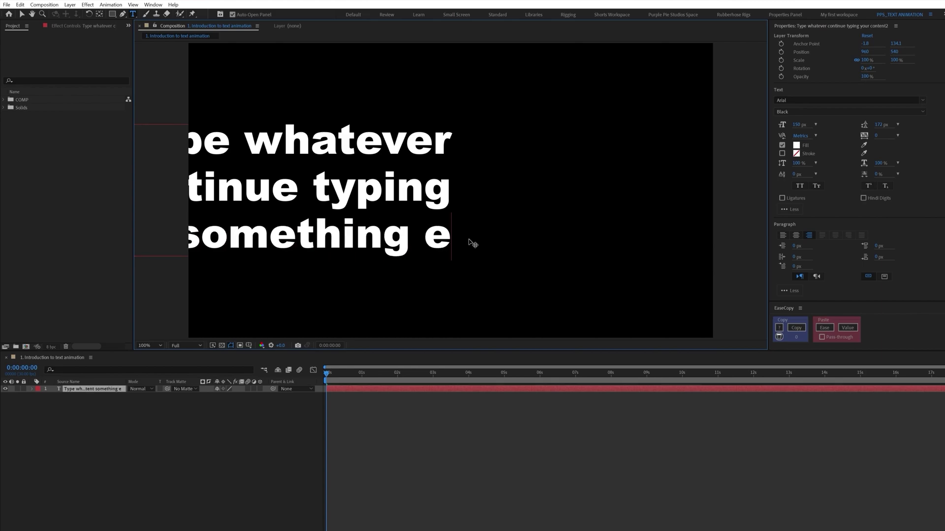
{"action": "type", "text": "lse"}
{"action": "key", "text": "Escape"}
Step: Left-align the paragraph, move the block up-left, and add a 'continue typing' line
{"action": "left_click", "coordinate": [783, 236]}
{"action": "left_click_drag", "start_coordinate": [580, 179], "coordinate": [266, 183]}
{"action": "left_click", "coordinate": [587, 234]}
{"action": "key", "text": "Return"}
{"action": "type", "text": "g"}
{"action": "key", "text": "BackSpace"}
{"action": "type", "text": "continue typing"}
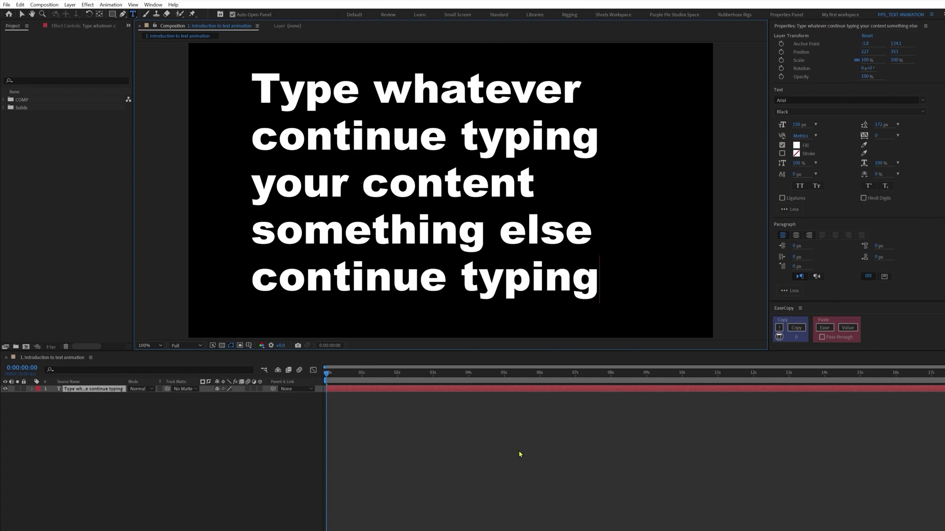
{"action": "left_click", "coordinate": [78, 388]}
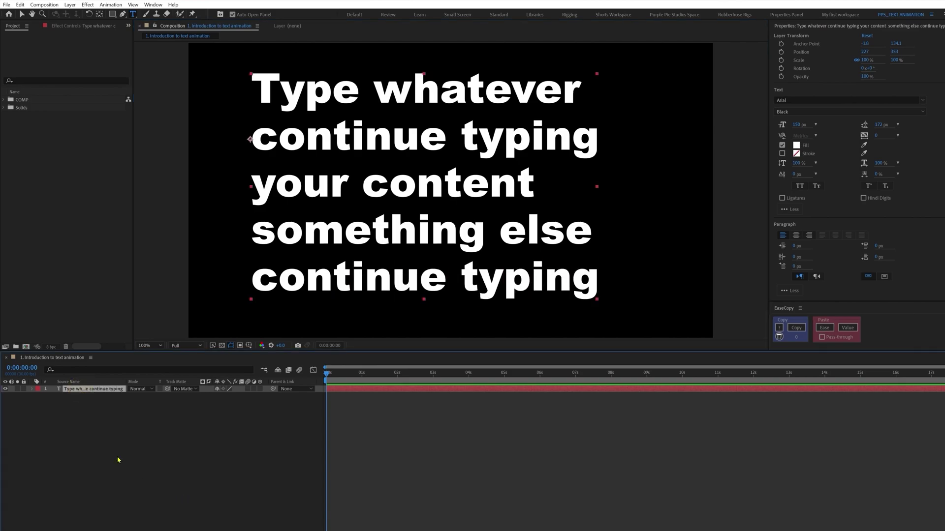
Step: Centre-align the paragraph, move the block back to frame centre, and begin a 'type' line
{"action": "left_click", "coordinate": [796, 235]}
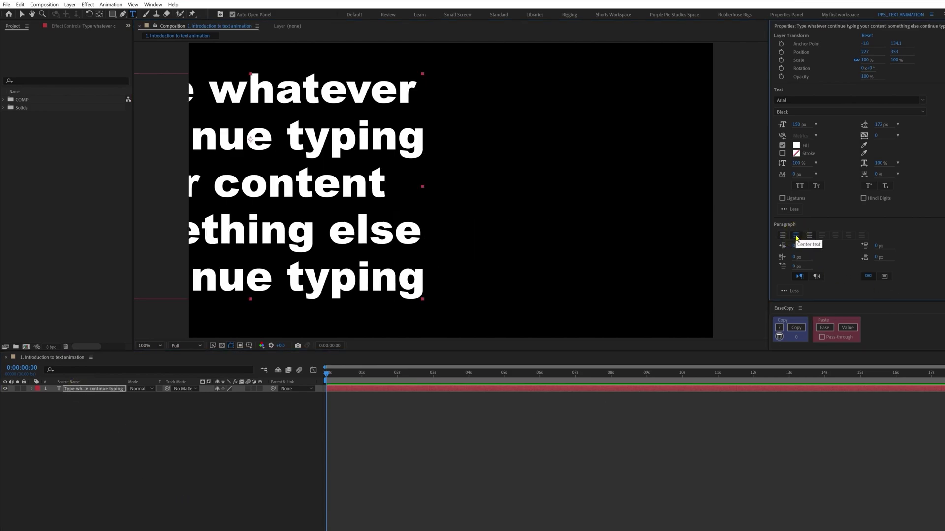
{"action": "left_click_drag", "start_coordinate": [263, 279], "coordinate": [624, 278]}
{"action": "left_click", "coordinate": [624, 278]}
{"action": "key", "text": "Return"}
{"action": "type", "text": "ty"}
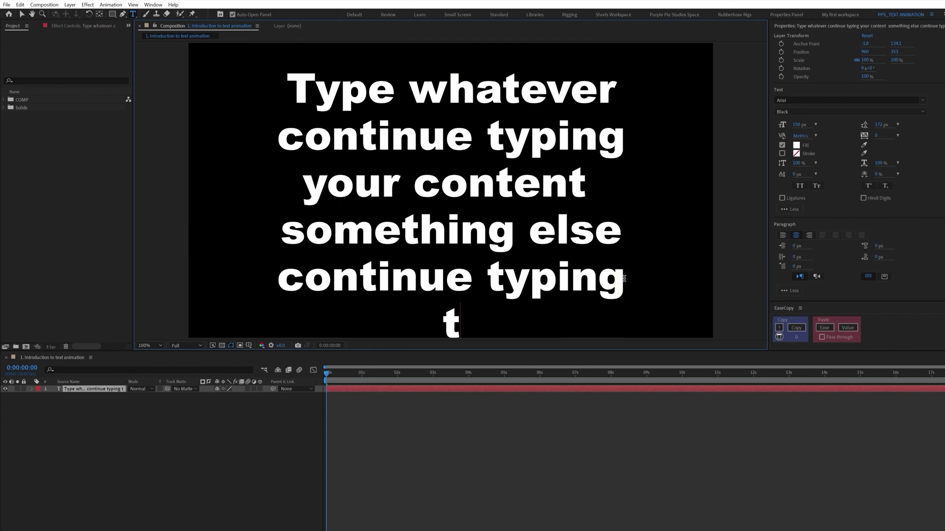
{"action": "type", "text": "pe"}
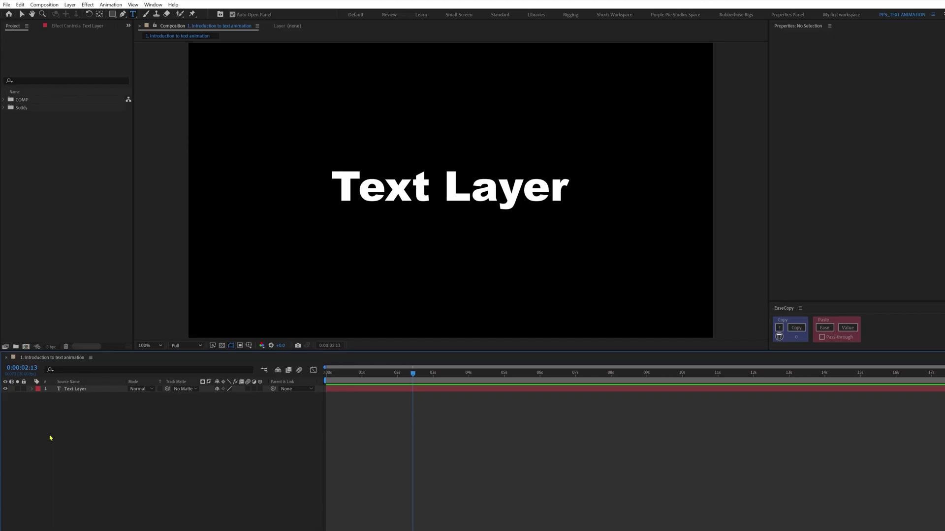
Step: Expand the text layer's Transform group, scrub anchor, position, scale and rotation, then reset
{"action": "left_click", "coordinate": [32, 389]}
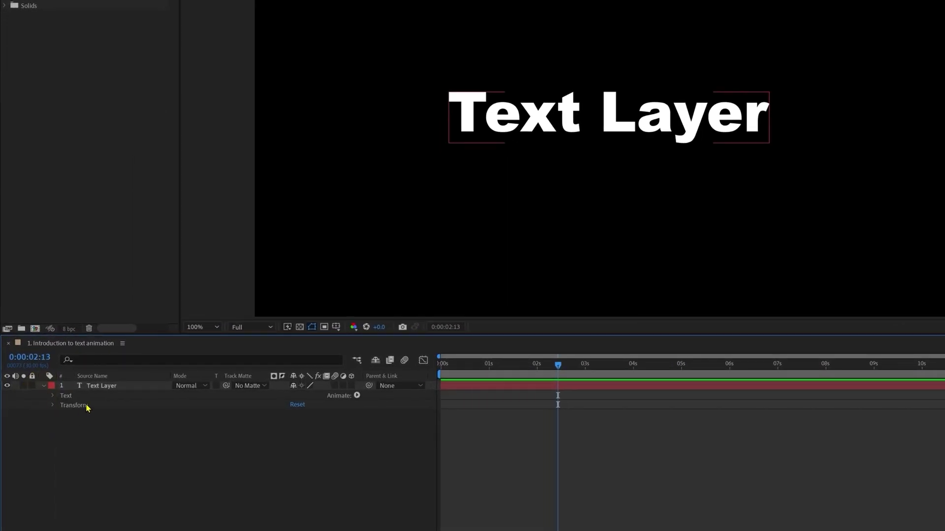
{"action": "left_click", "coordinate": [87, 406]}
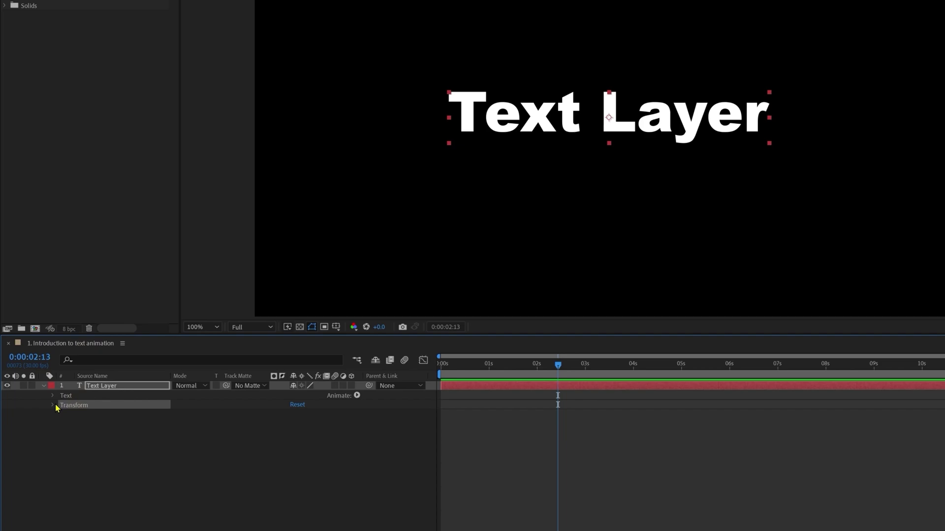
{"action": "left_click", "coordinate": [53, 405]}
{"action": "left_click_drag", "start_coordinate": [308, 415], "coordinate": [224, 445]}
{"action": "left_click_drag", "start_coordinate": [309, 433], "coordinate": [309, 460]}
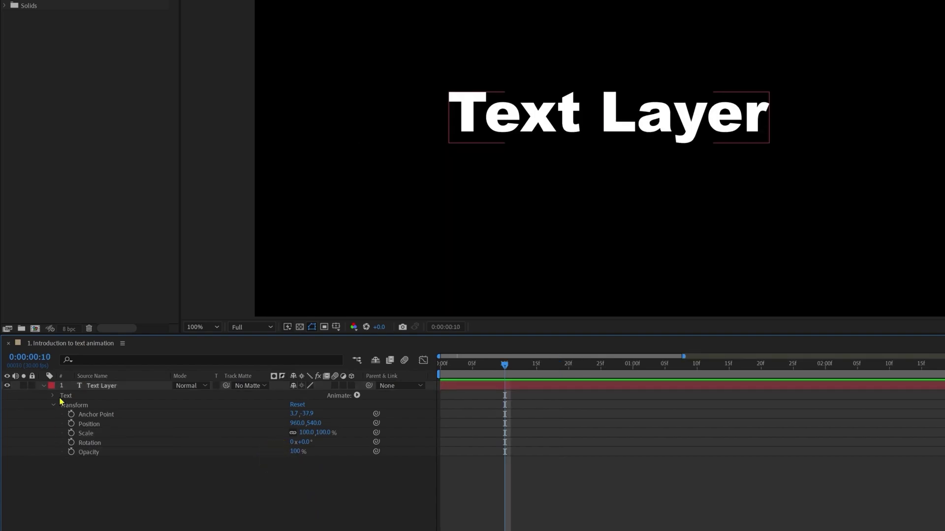
{"action": "left_click", "coordinate": [55, 402]}
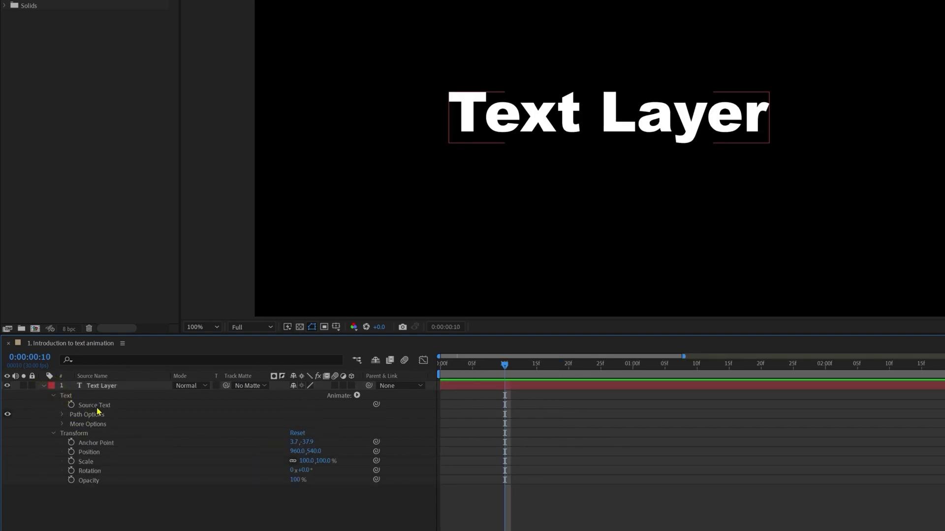
Step: Inspect Source Text, Path Options and More Options, then return to the first frame
{"action": "left_click", "coordinate": [96, 406]}
{"action": "left_click", "coordinate": [95, 417]}
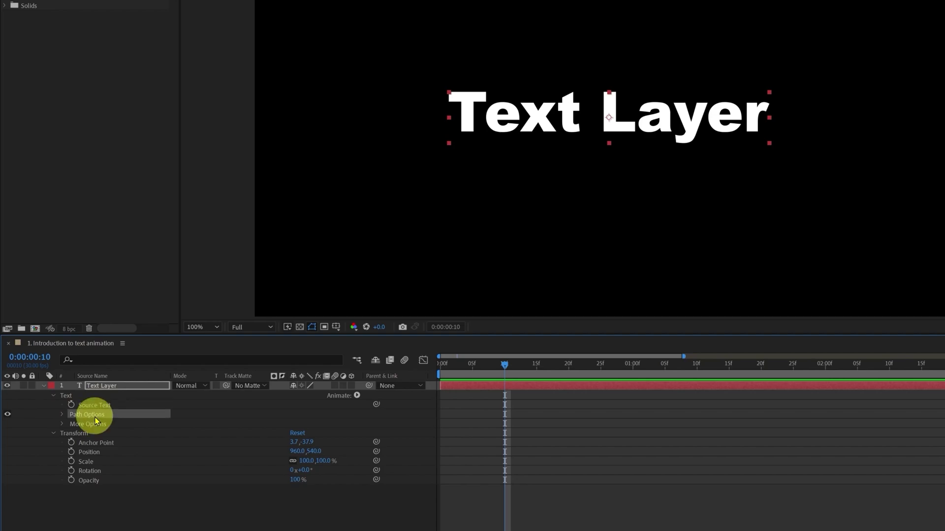
{"action": "left_click", "coordinate": [86, 425]}
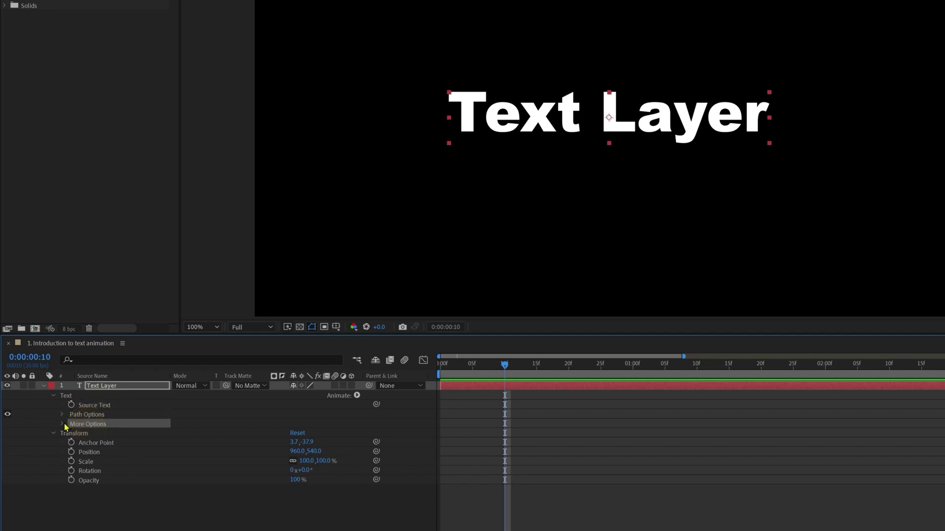
{"action": "left_click", "coordinate": [62, 424]}
{"action": "left_click", "coordinate": [63, 424]}
{"action": "left_click", "coordinate": [85, 416]}
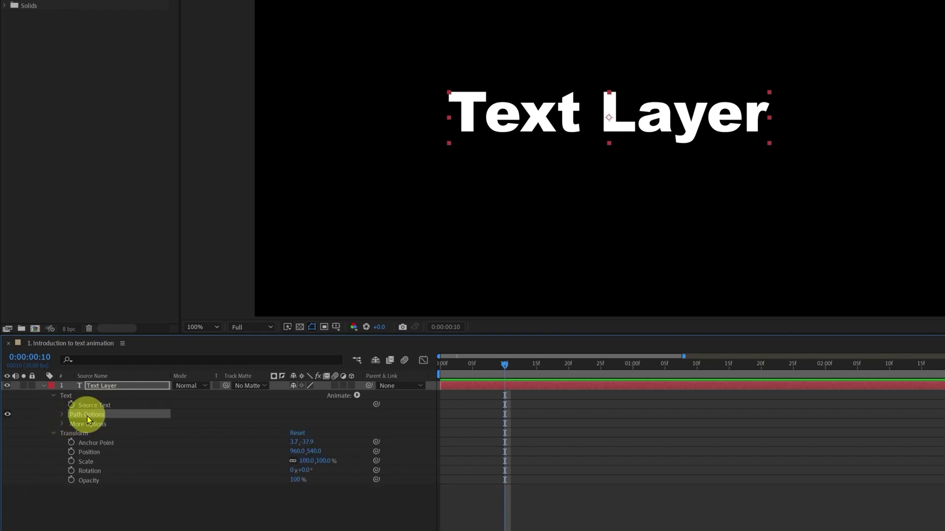
{"action": "left_click", "coordinate": [93, 405]}
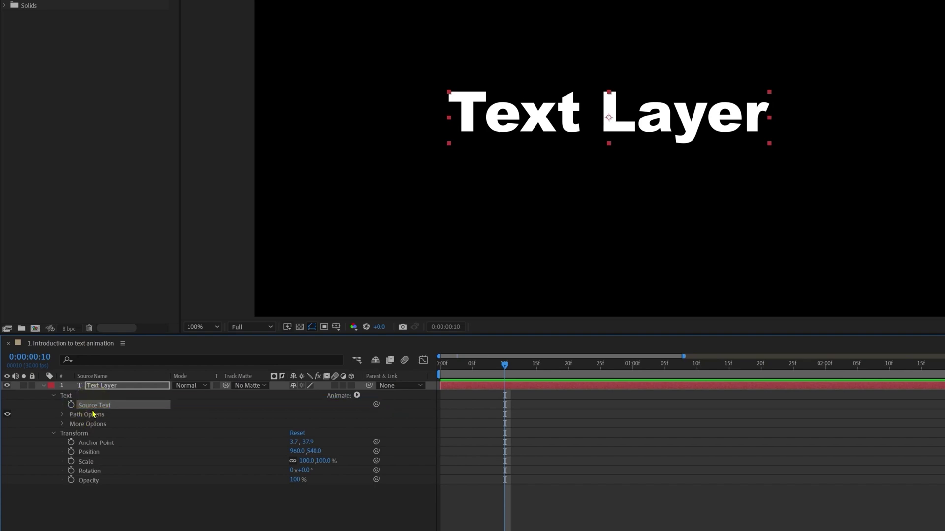
{"action": "left_click", "coordinate": [447, 375]}
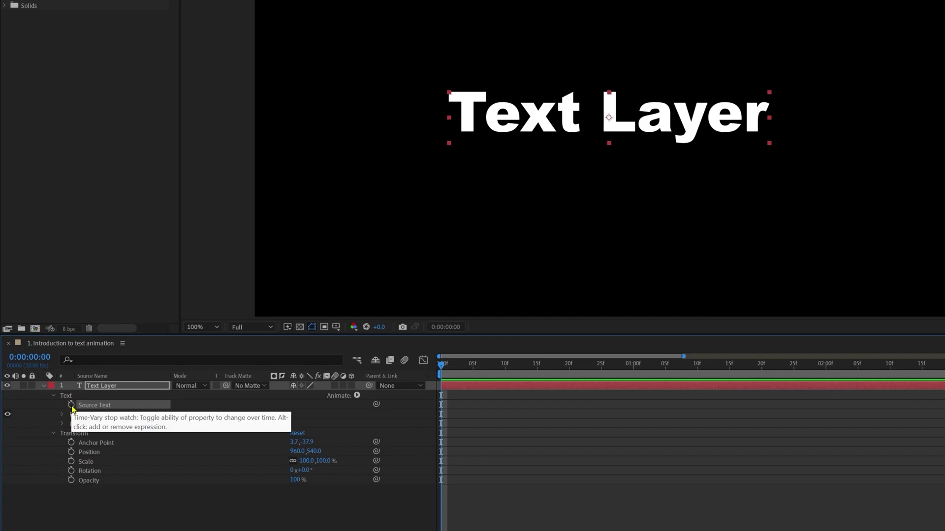
Step: Keyframe Source Text at 0f, change it to 'Text Layer more' at frame 15, and preview
{"action": "left_click", "coordinate": [72, 405]}
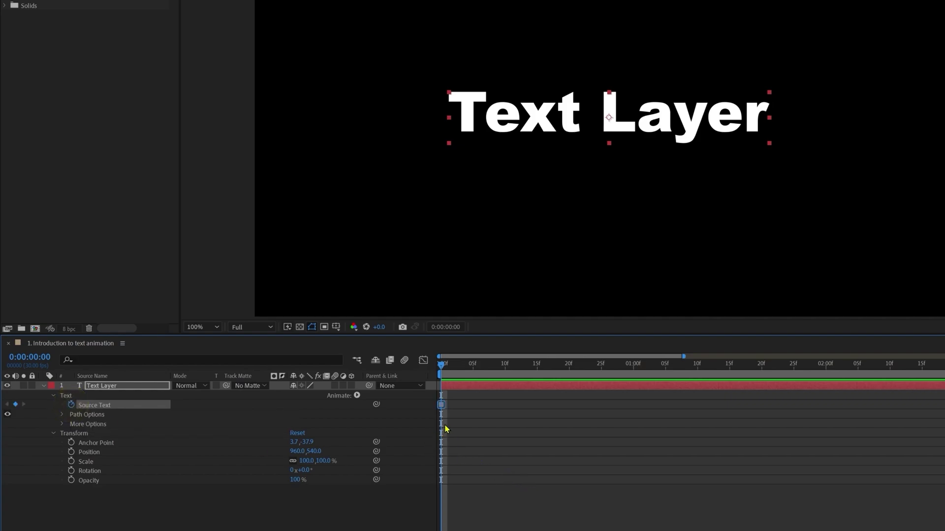
{"action": "left_click_drag", "start_coordinate": [453, 401], "coordinate": [425, 415]}
{"action": "left_click_drag", "start_coordinate": [542, 369], "coordinate": [540, 369]}
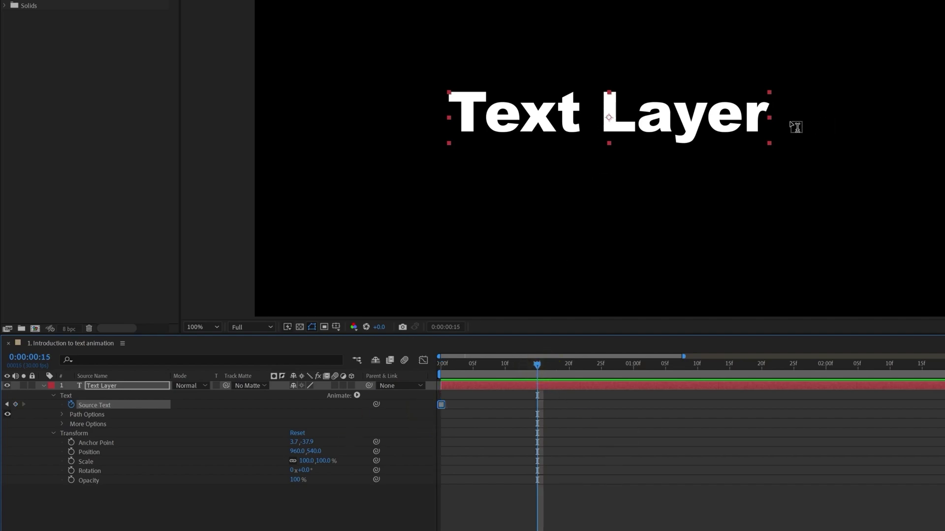
{"action": "left_click", "coordinate": [768, 115]}
{"action": "type", "text": "more"}
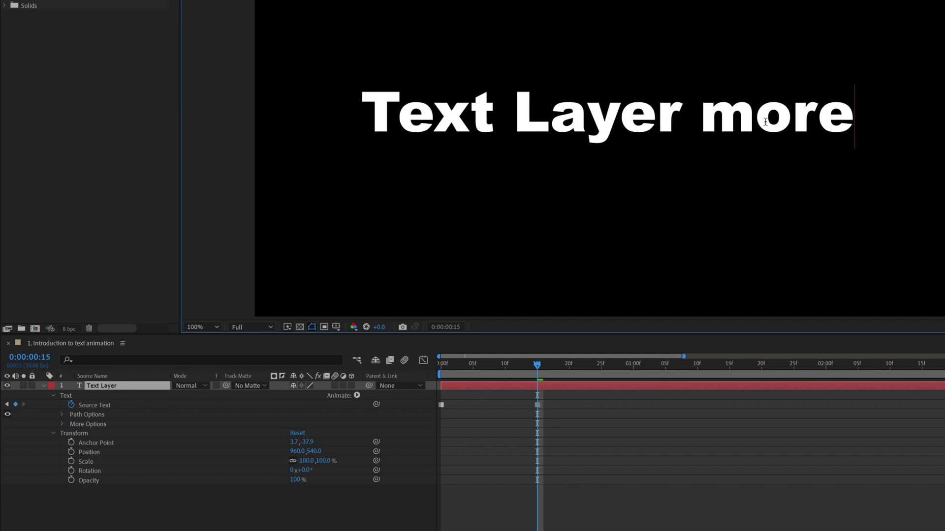
{"action": "left_click_drag", "start_coordinate": [536, 365], "coordinate": [386, 398]}
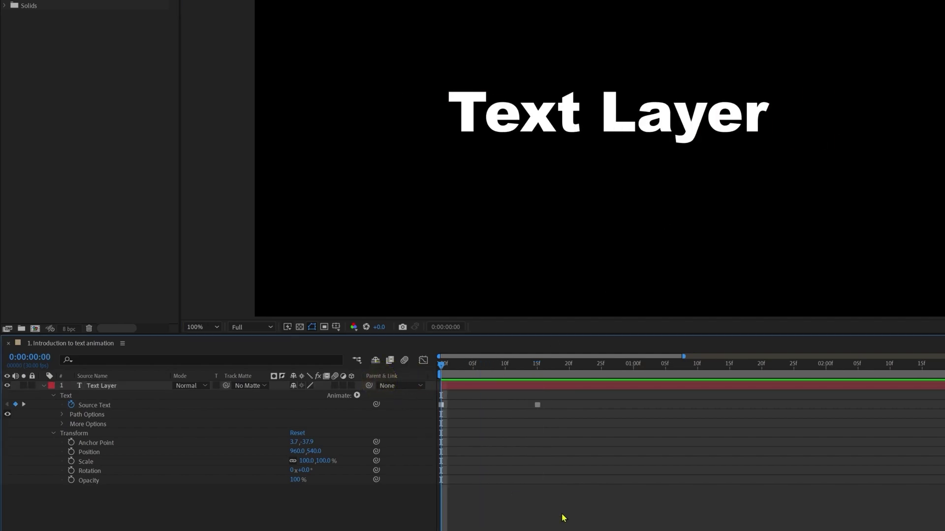
{"action": "key", "text": "space"}
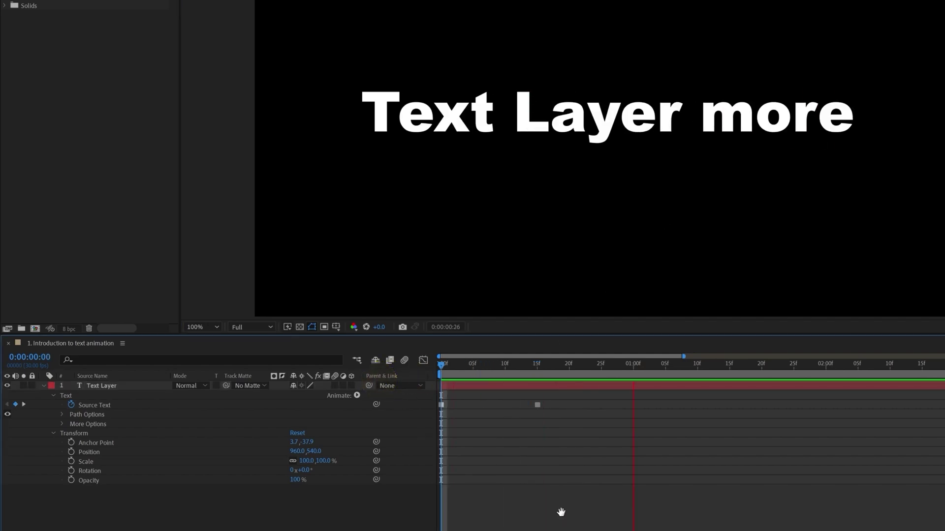
{"action": "key", "text": "space"}
Step: Preview the audio, then add a layer marker on the mp3 layer at frame 1
{"action": "mouse_move", "coordinate": [530, 375]}
{"action": "left_mouse_down"}
{"action": "mouse_move", "coordinate": [425, 380]}
{"action": "mouse_move", "coordinate": [537, 379]}
{"action": "left_mouse_up"}
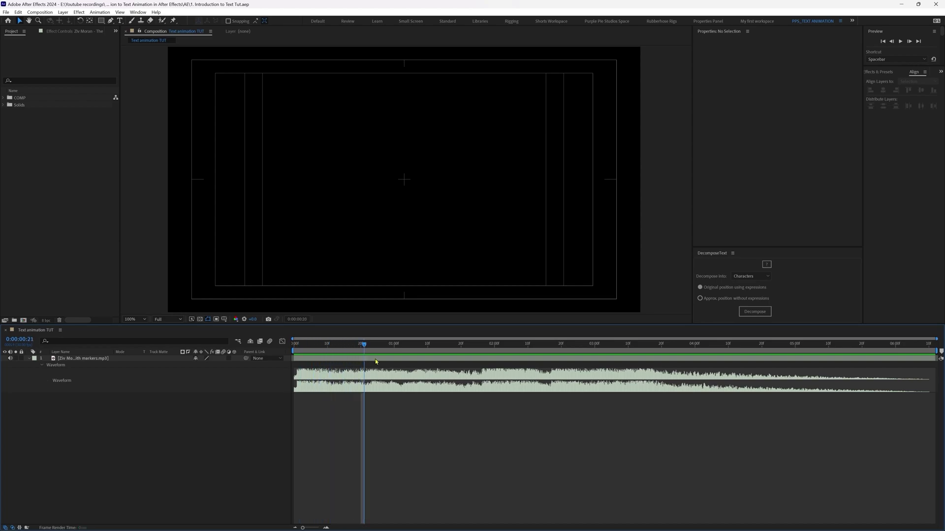
{"action": "key", "text": "space"}
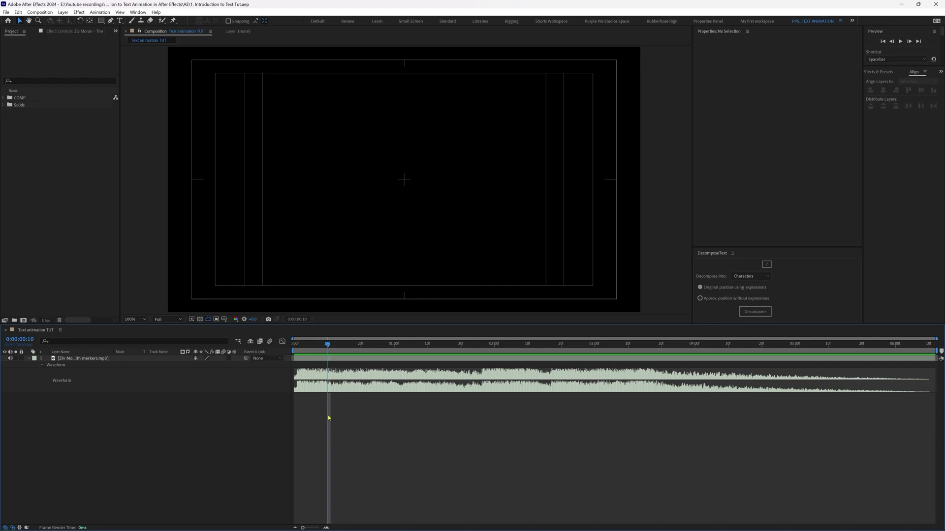
{"action": "left_click", "coordinate": [297, 346]}
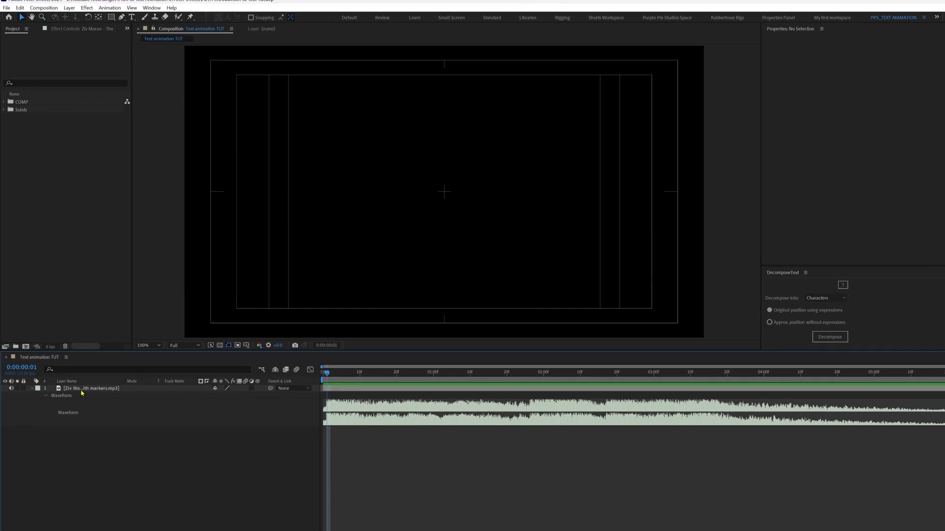
{"action": "left_click", "coordinate": [92, 360]}
{"action": "key", "text": "KP_Multiply"}
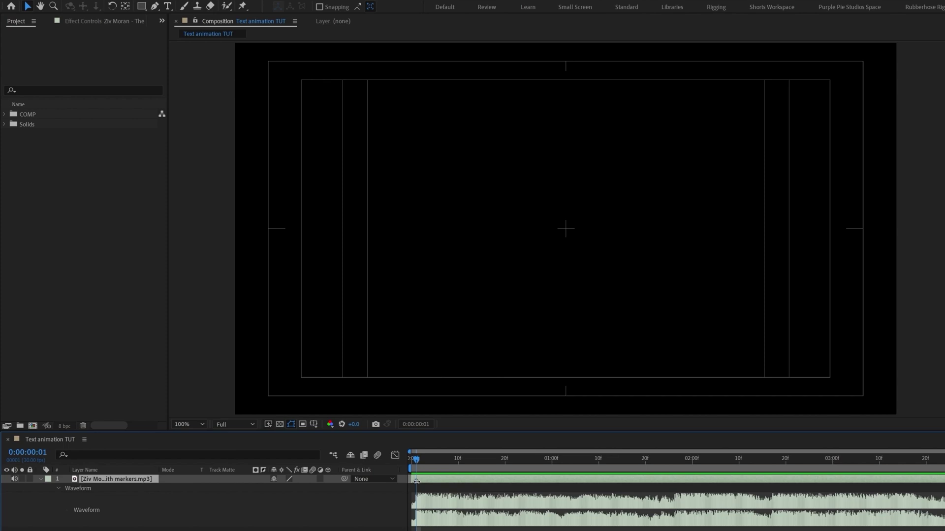
Step: Name the first marker 'Simplicity' and add a 'Leonardo da Vinci' marker at 0:00:02:20
{"action": "double_click", "coordinate": [416, 481]}
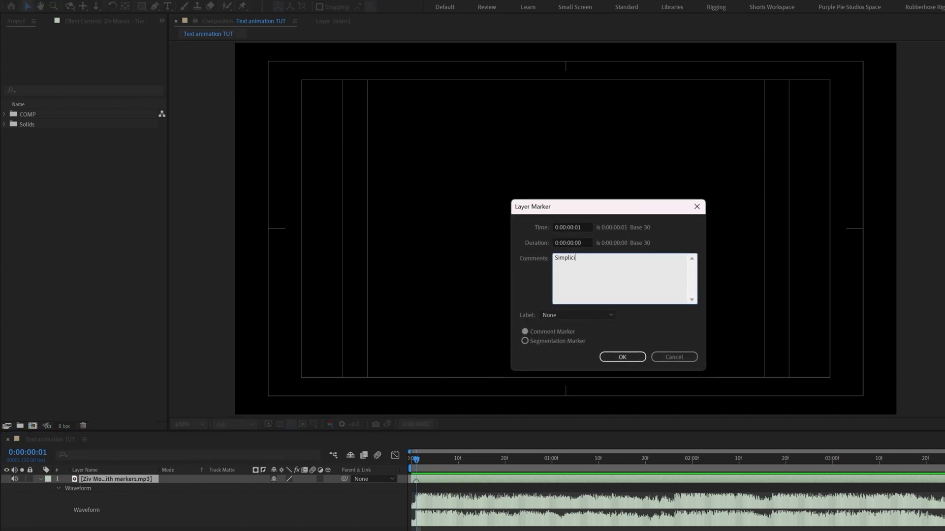
{"action": "left_click", "coordinate": [622, 358]}
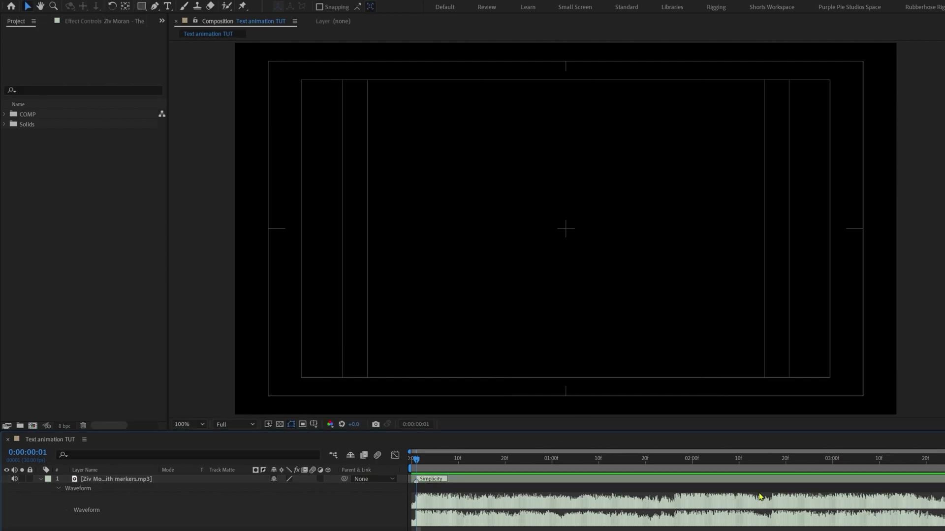
{"action": "left_click", "coordinate": [771, 464]}
{"action": "left_click_drag", "start_coordinate": [772, 465], "coordinate": [785, 465]}
{"action": "left_click", "coordinate": [103, 479]}
{"action": "key", "text": "KP_Multiply"}
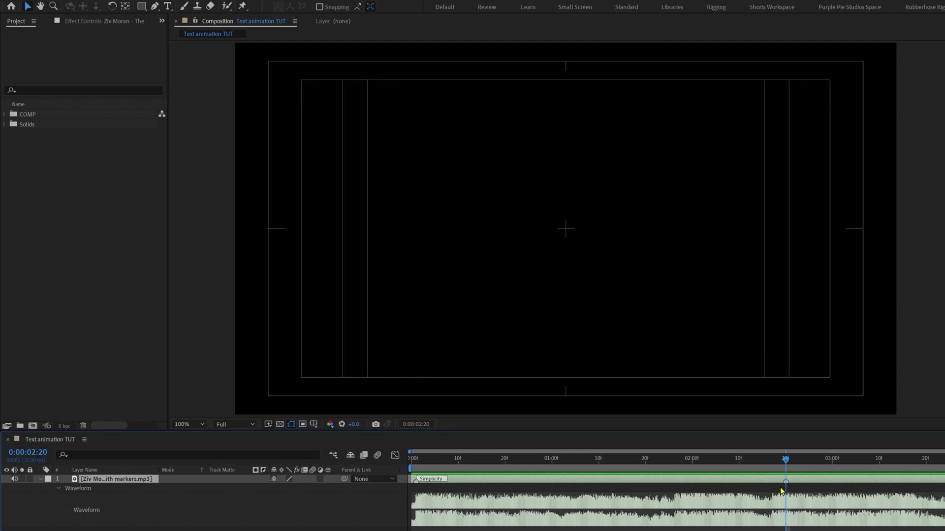
{"action": "double_click", "coordinate": [784, 481]}
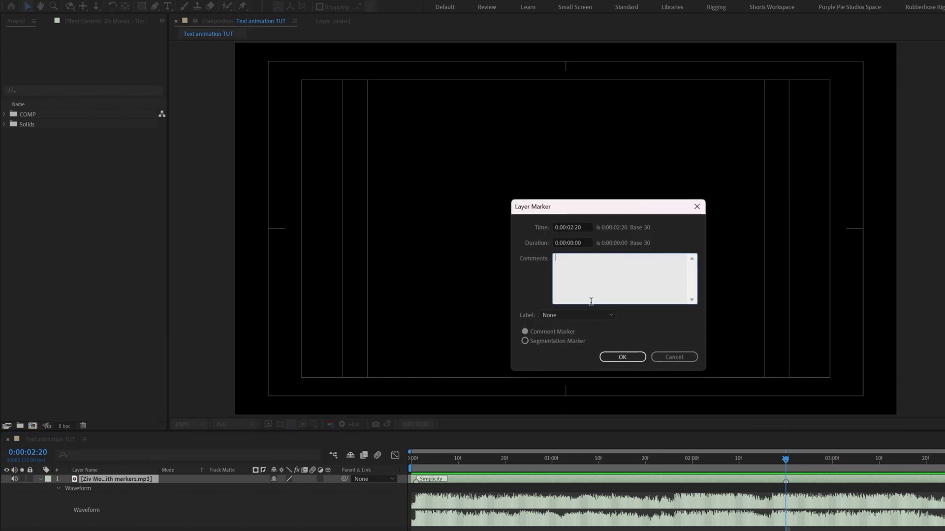
{"action": "type", "text": "Leonardo da Vinci"}
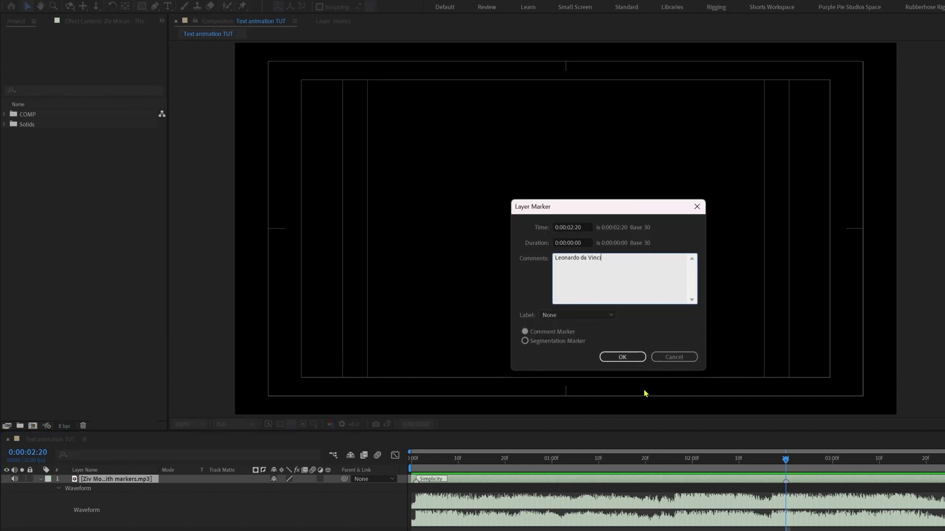
{"action": "left_click", "coordinate": [622, 357]}
Step: Add a 'Sophistication' marker at 0:00:01:26 on the audio layer
{"action": "left_click", "coordinate": [510, 497]}
{"action": "left_click", "coordinate": [431, 465]}
{"action": "left_click_drag", "start_coordinate": [432, 468], "coordinate": [674, 492]}
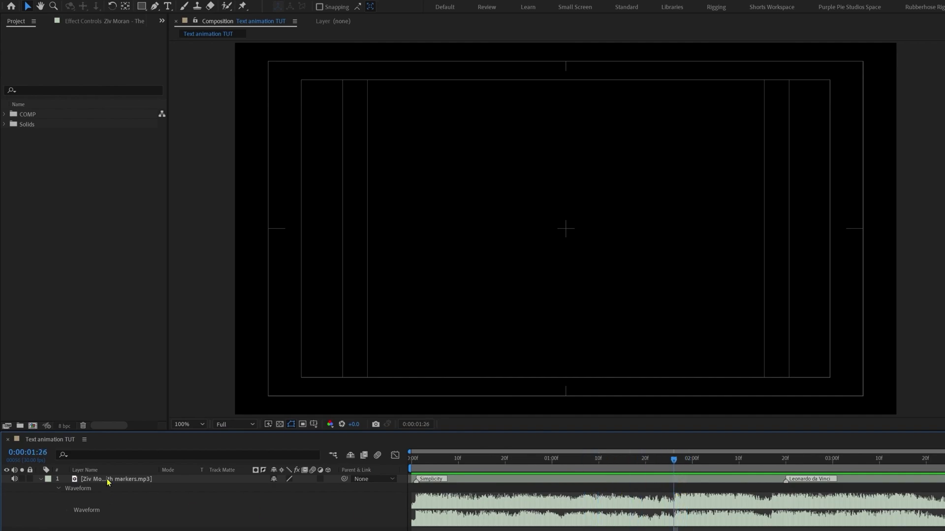
{"action": "left_click", "coordinate": [108, 482]}
{"action": "key", "text": "KP_Multiply"}
{"action": "double_click", "coordinate": [673, 483]}
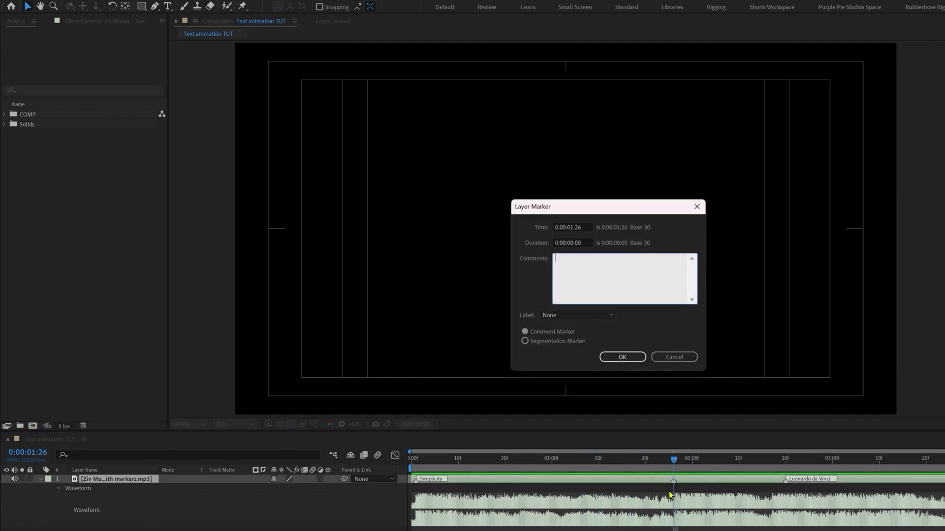
{"action": "type", "text": "Sophistication"}
{"action": "left_click", "coordinate": [622, 357]}
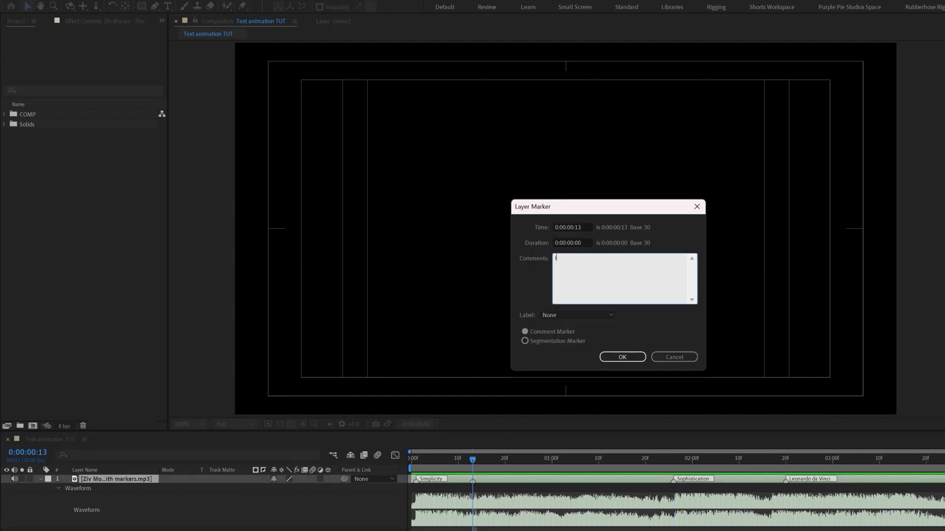
Step: Add markers 'is' at frame 13 and 'the' at frame 22
{"action": "left_click", "coordinate": [604, 359]}
{"action": "left_click", "coordinate": [28, 452]}
{"action": "type", "text": "22"}
{"action": "key", "text": "Return"}
{"action": "left_click", "coordinate": [103, 479]}
{"action": "key", "text": "KP_Multiply"}
{"action": "double_click", "coordinate": [515, 482]}
{"action": "type", "text": "the"}
{"action": "left_click", "coordinate": [622, 356]}
Step: Add an 'Ultimate' marker at 0:00:01:05
{"action": "left_click", "coordinate": [28, 452]}
{"action": "type", "text": "0:00:01:05"}
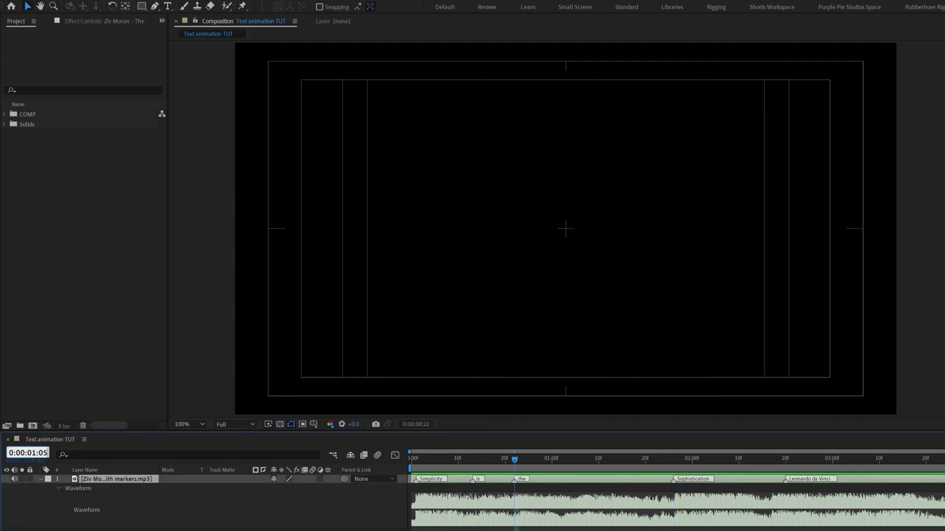
{"action": "key", "text": "Return"}
{"action": "left_click", "coordinate": [98, 483]}
{"action": "key", "text": "KP_Multiply"}
{"action": "left_click", "coordinate": [168, 7]}
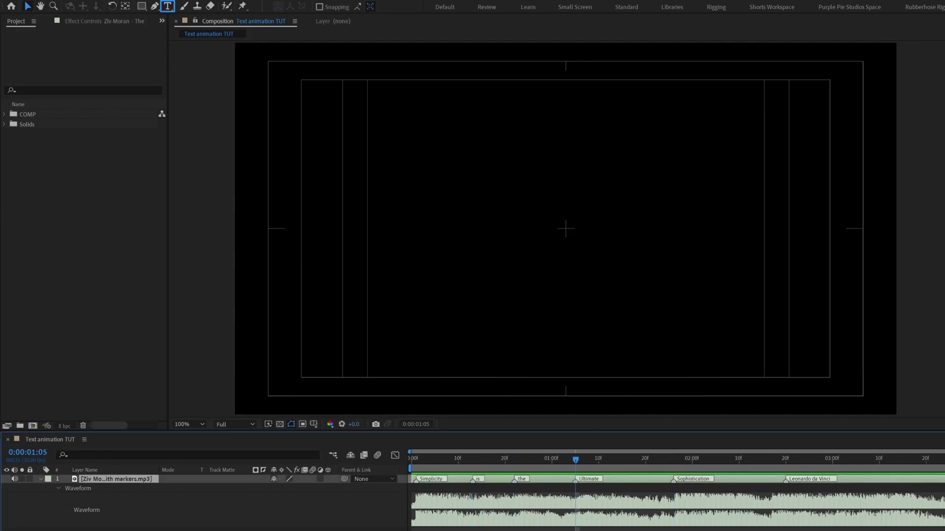
Step: Add a text layer reading 'Simplicity is the ultimate' to the composition
{"action": "left_click", "coordinate": [564, 229]}
{"action": "type", "text": "Simpl"}
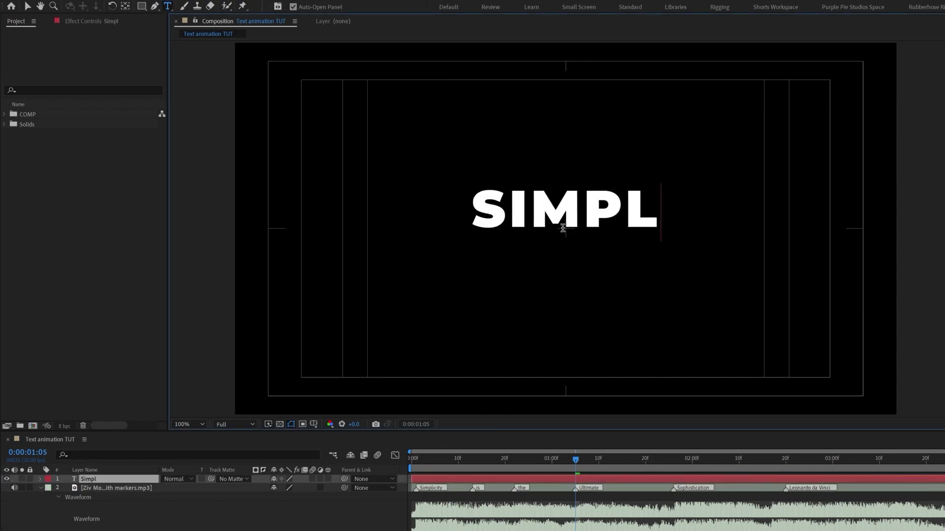
{"action": "type", "text": "icity is t"}
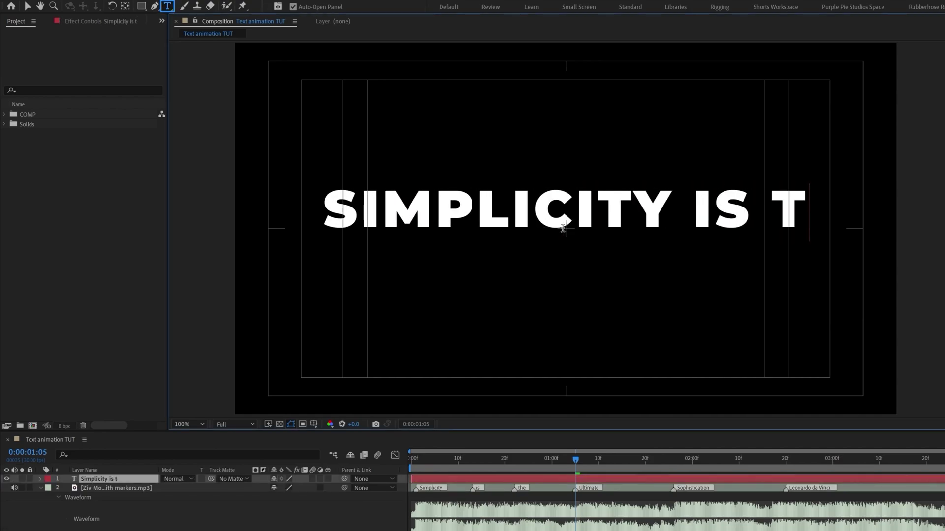
{"action": "type", "text": "he ultimate"}
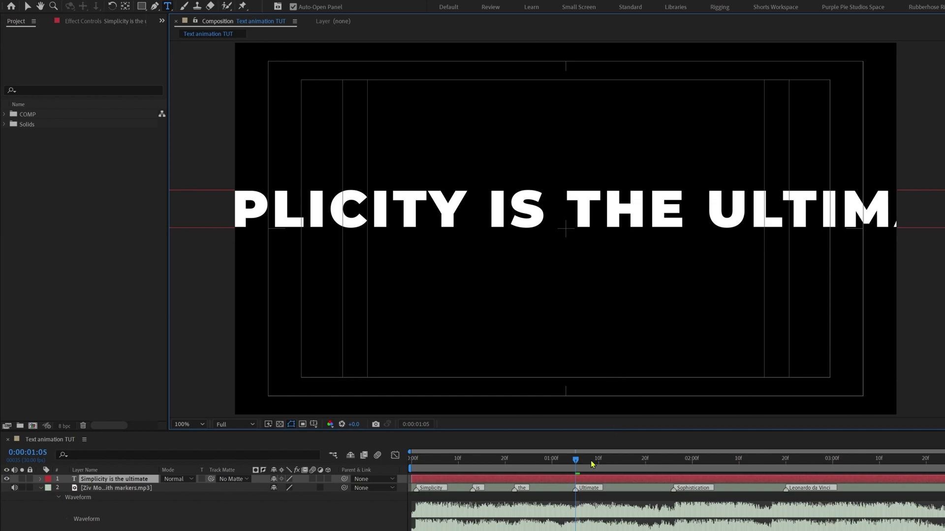
{"action": "left_click", "coordinate": [111, 480]}
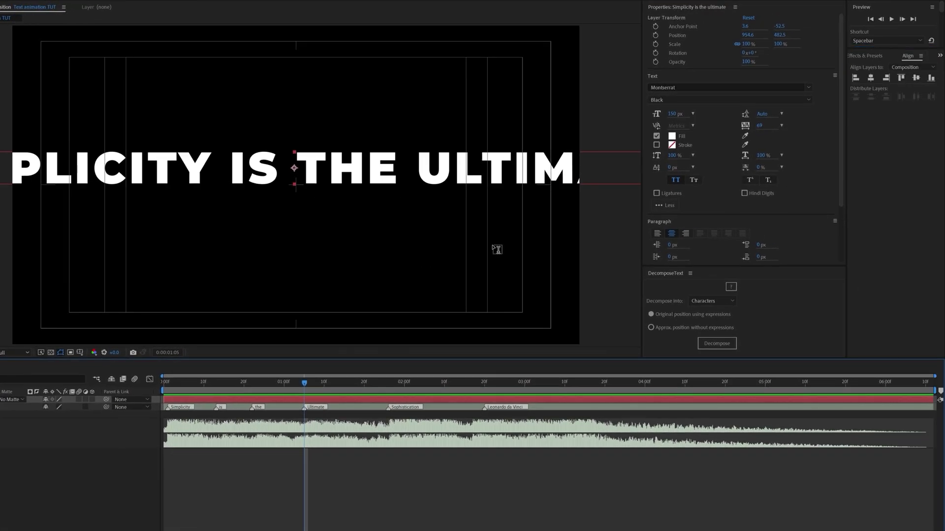
Step: Centre the text horizontally and vertically, and scale it down to 67%
{"action": "left_click", "coordinate": [870, 77]}
{"action": "left_click", "coordinate": [915, 77]}
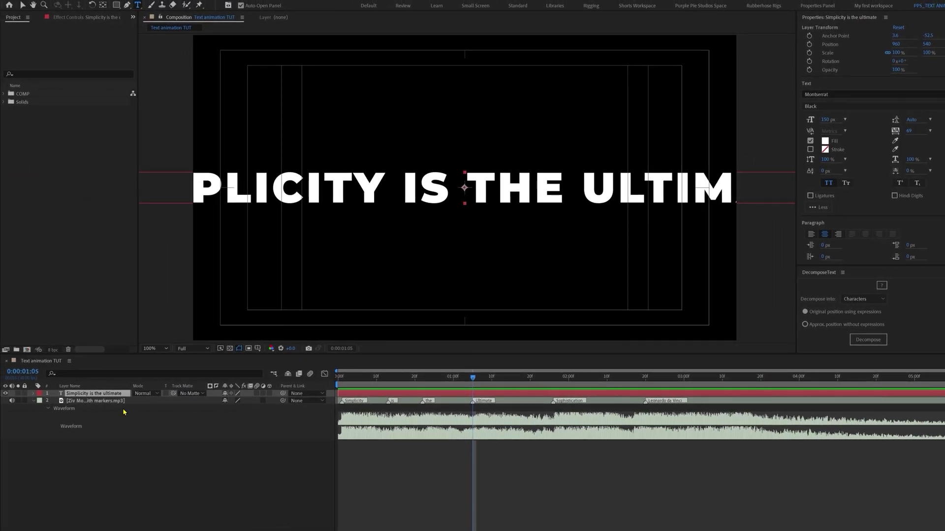
{"action": "key", "text": "s"}
{"action": "left_click_drag", "start_coordinate": [234, 400], "coordinate": [219, 400]}
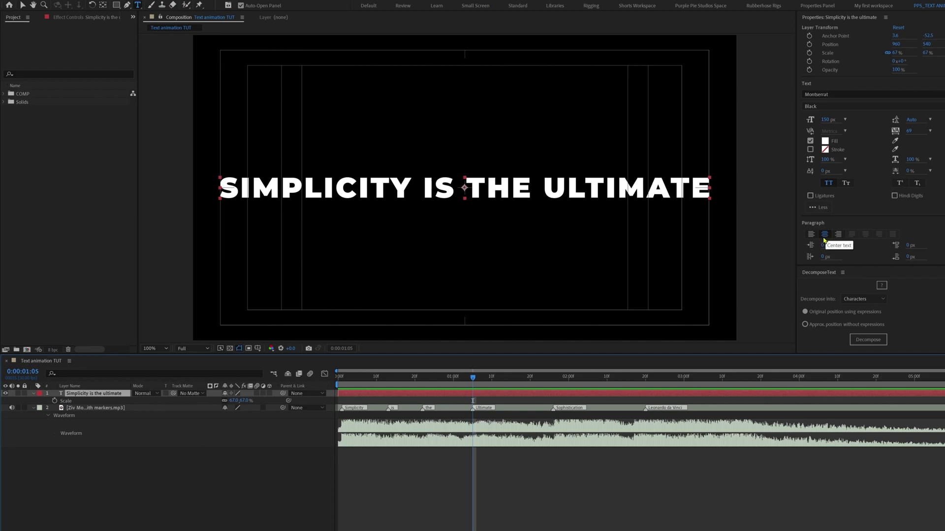
Step: Start Source Text keyframing at the first frame and trim the layer to start there
{"action": "left_click", "coordinate": [33, 394]}
{"action": "left_click", "coordinate": [41, 408]}
{"action": "left_click", "coordinate": [42, 402]}
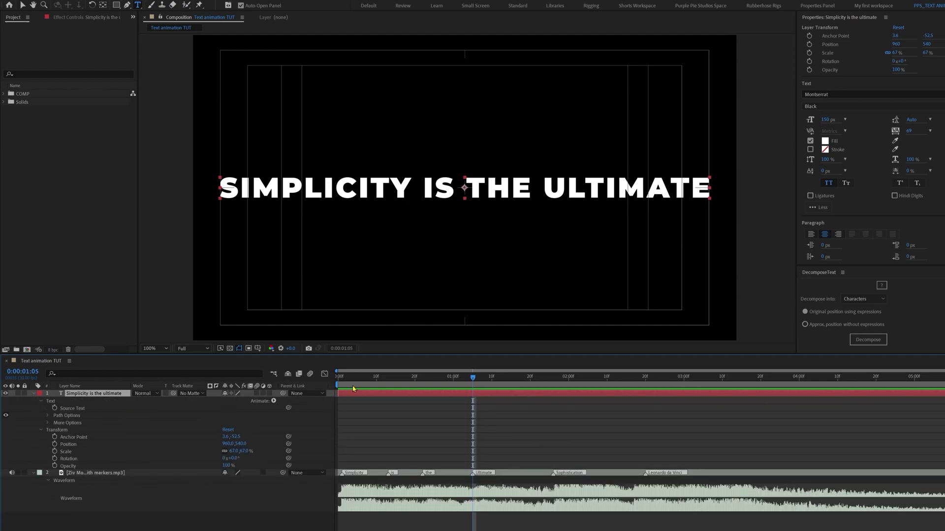
{"action": "left_click", "coordinate": [342, 377]}
{"action": "left_click", "coordinate": [55, 409]}
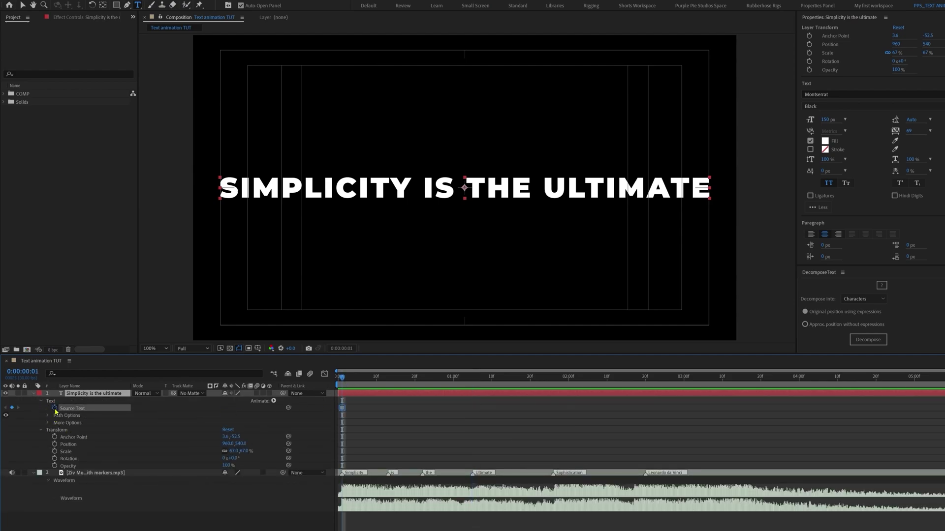
{"action": "key", "text": "alt+["}
{"action": "left_click", "coordinate": [387, 410]}
Step: Add Source Text keyframes at the IS, THE and ULTIMATE audio markers
{"action": "key", "text": "k"}
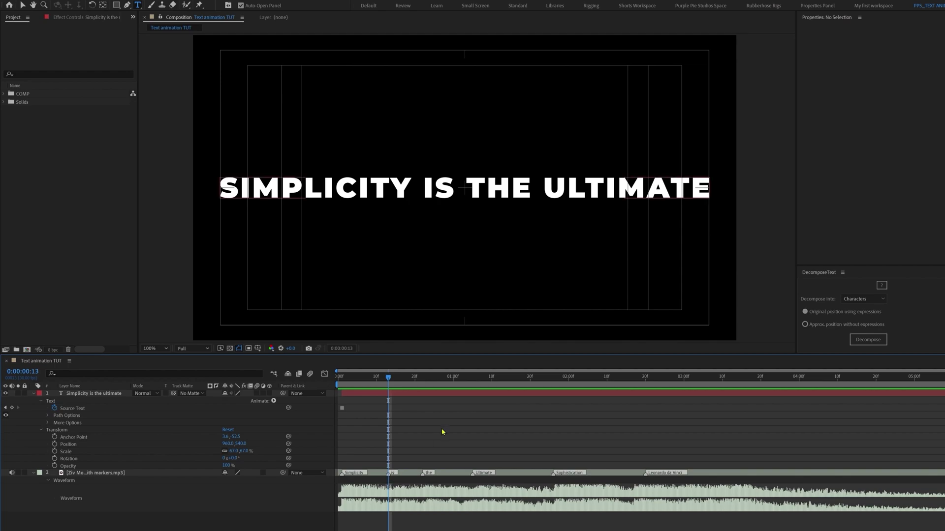
{"action": "left_click", "coordinate": [13, 408]}
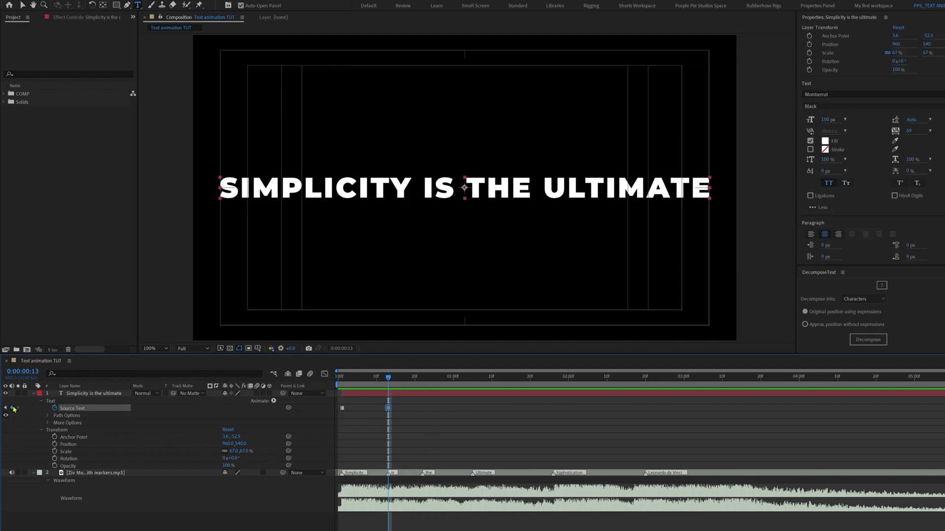
{"action": "key", "text": "k"}
{"action": "left_click", "coordinate": [12, 409]}
{"action": "key", "text": "k"}
{"action": "left_click", "coordinate": [12, 408]}
Step: Edit the first two keyframes to read SIMPLICITY and SIMPLICITY IS
{"action": "key", "text": "j"}
{"action": "key", "text": "j"}
{"action": "key", "text": "j"}
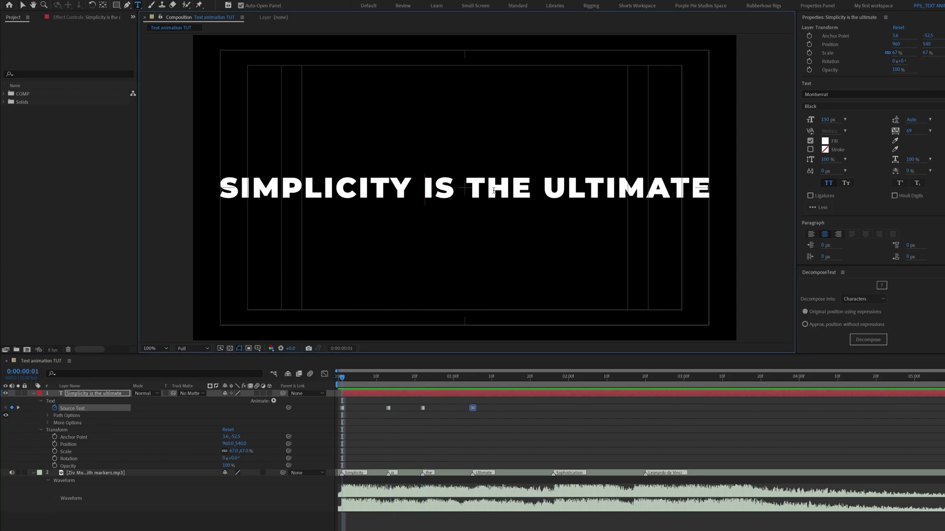
{"action": "left_click_drag", "start_coordinate": [422, 188], "coordinate": [735, 198]}
{"action": "key", "text": "BackSpace"}
{"action": "key", "text": "BackSpace"}
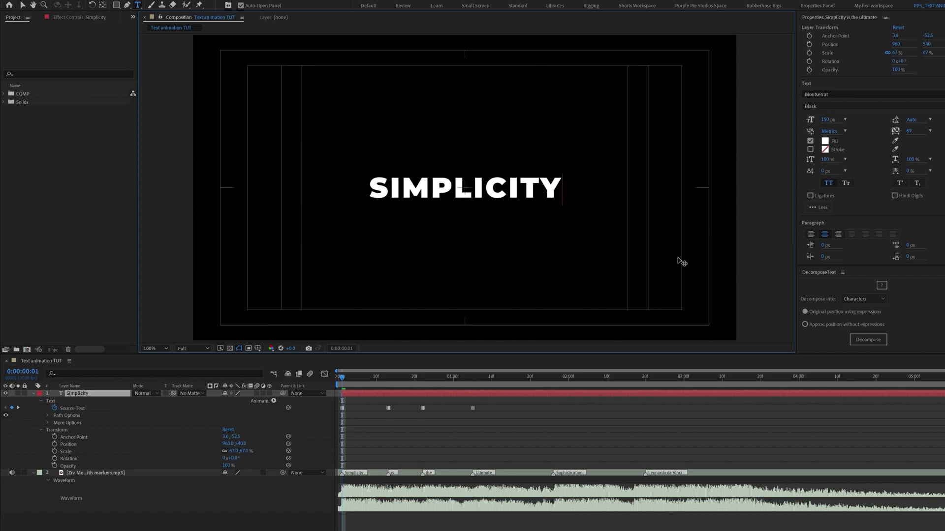
{"action": "left_click", "coordinate": [460, 425]}
{"action": "key", "text": "k"}
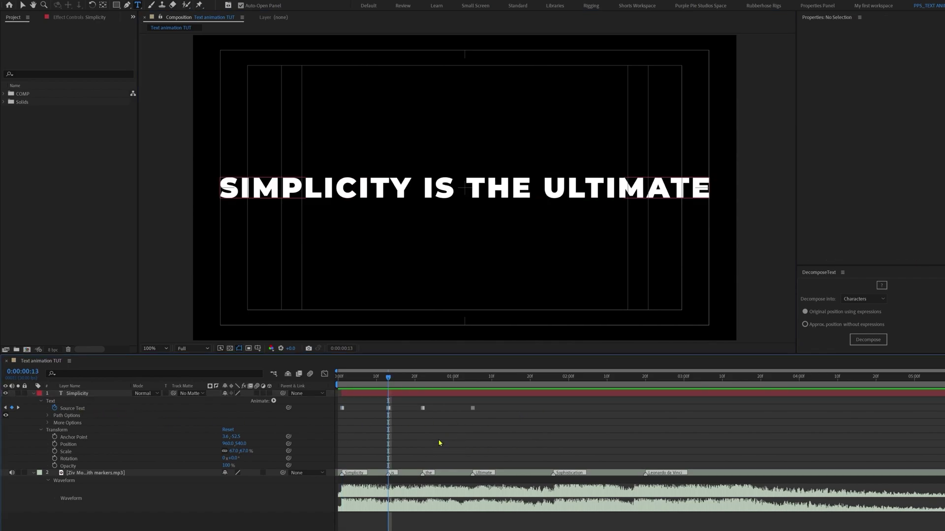
{"action": "left_click_drag", "start_coordinate": [469, 173], "coordinate": [792, 197]}
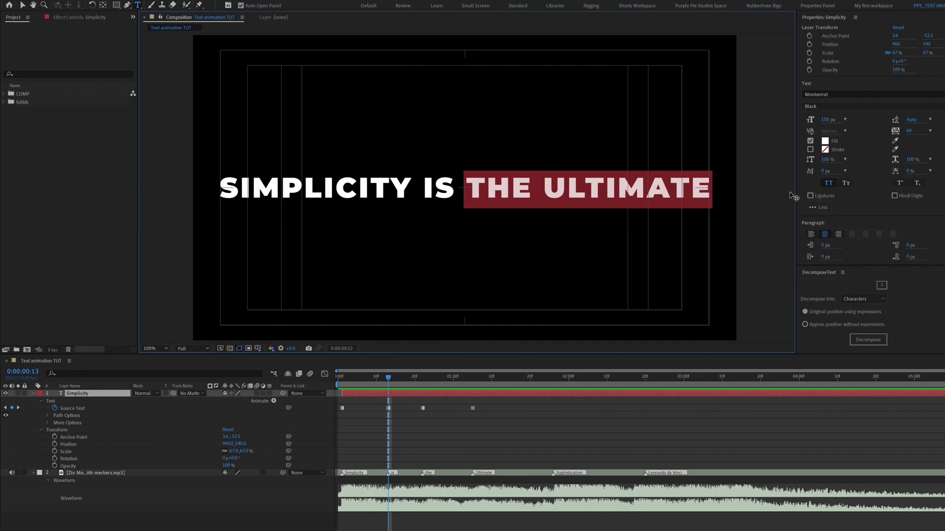
{"action": "key", "text": "BackSpace"}
{"action": "key", "text": "BackSpace"}
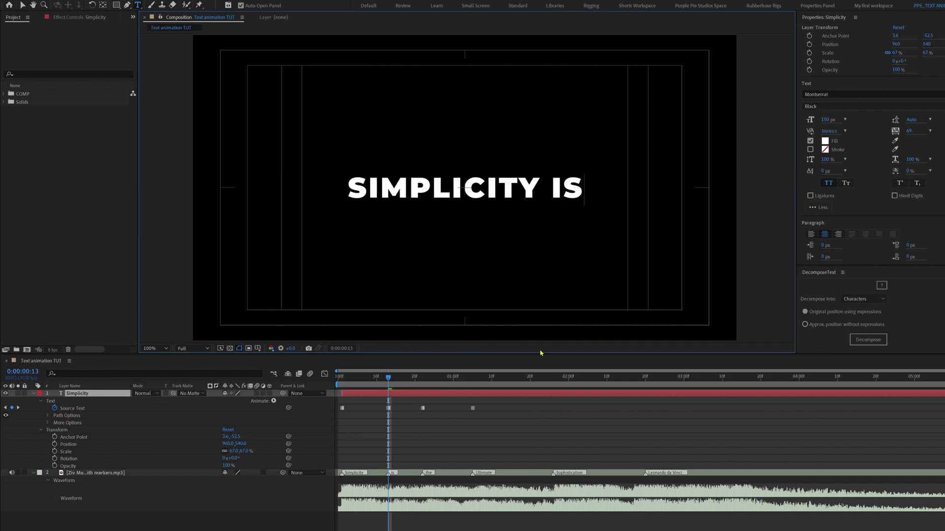
{"action": "left_click", "coordinate": [441, 432]}
Step: Edit the third keyframe to read SIMPLICITY IS THE, leaving the full phrase last
{"action": "key", "text": "k"}
{"action": "left_click_drag", "start_coordinate": [539, 187], "coordinate": [776, 201]}
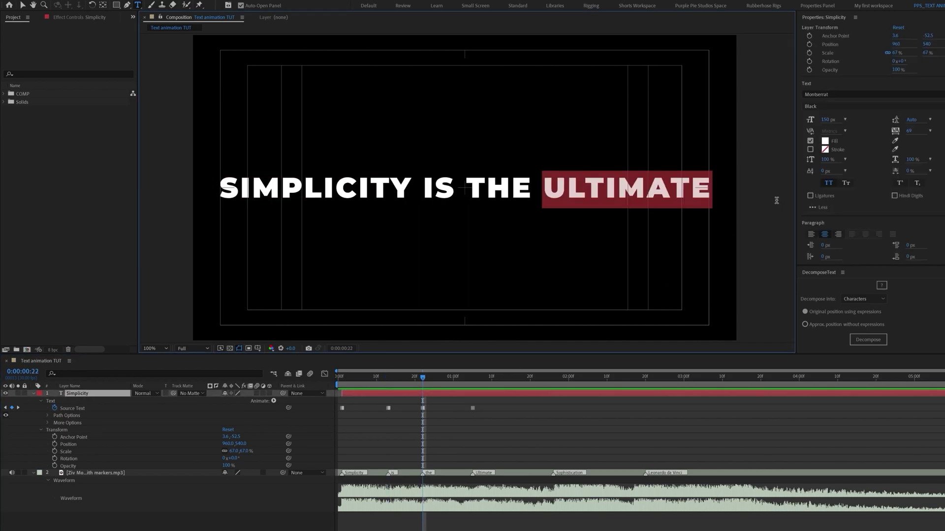
{"action": "key", "text": "BackSpace"}
{"action": "left_click", "coordinate": [478, 430]}
{"action": "key", "text": "k"}
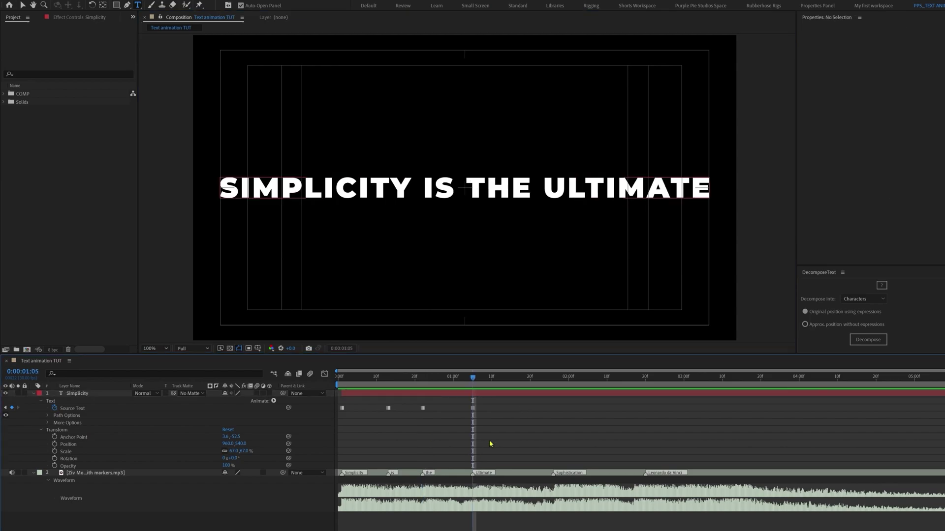
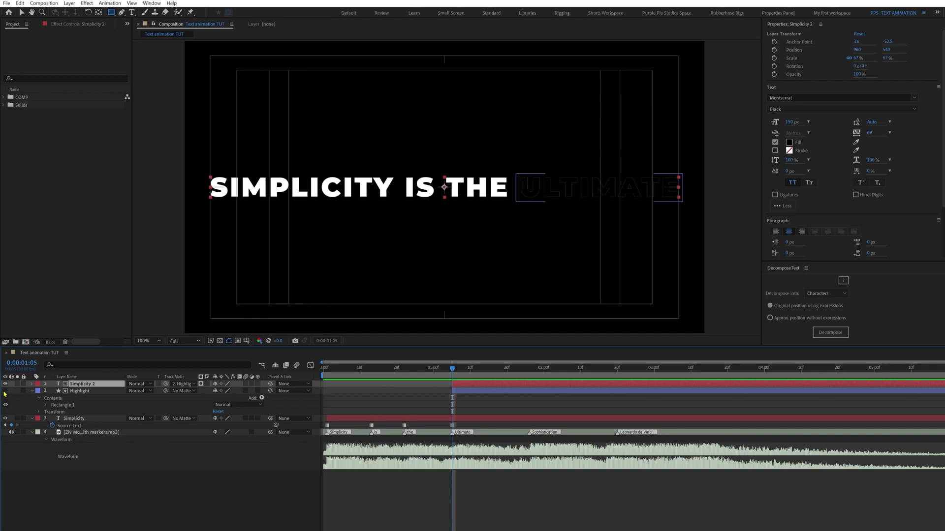
Step: Keyframe the Highlight box's Opacity at 100% at 1:07 and 0% at 1:11
{"action": "left_click", "coordinate": [5, 392]}
{"action": "left_click", "coordinate": [143, 489]}
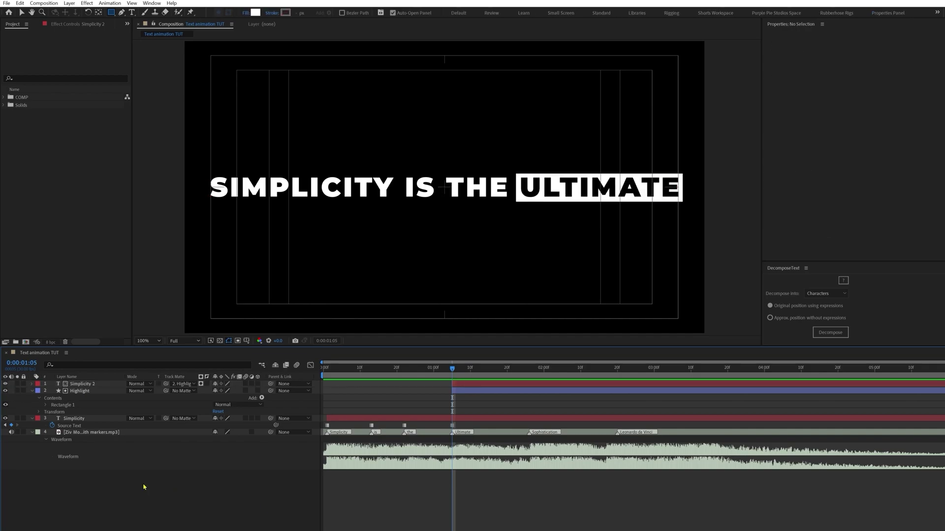
{"action": "left_click", "coordinate": [99, 392]}
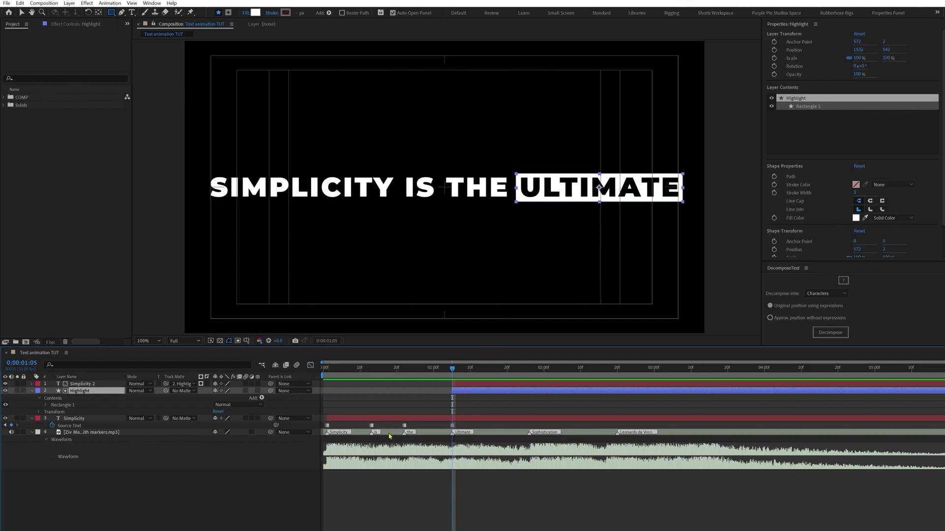
{"action": "key", "text": "Page_Down"}
{"action": "key", "text": "Page_Down"}
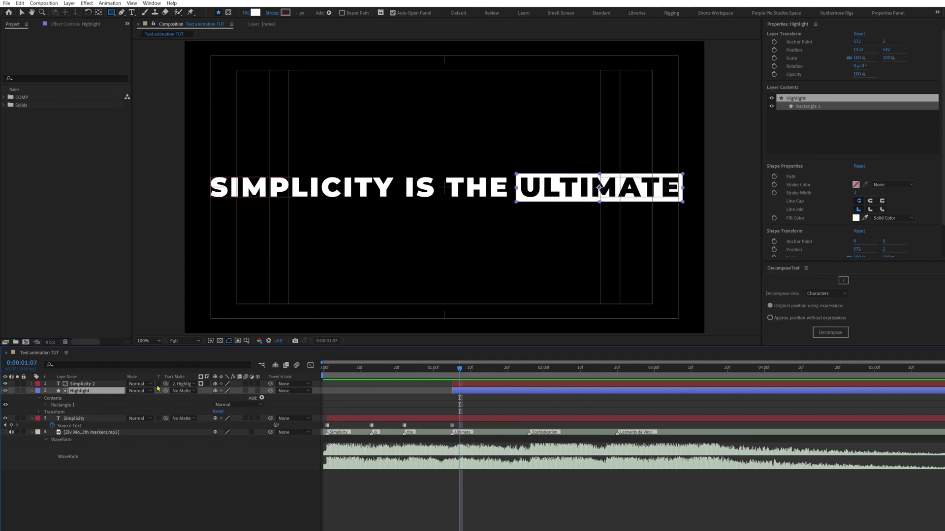
{"action": "key", "text": "alt+shift+t"}
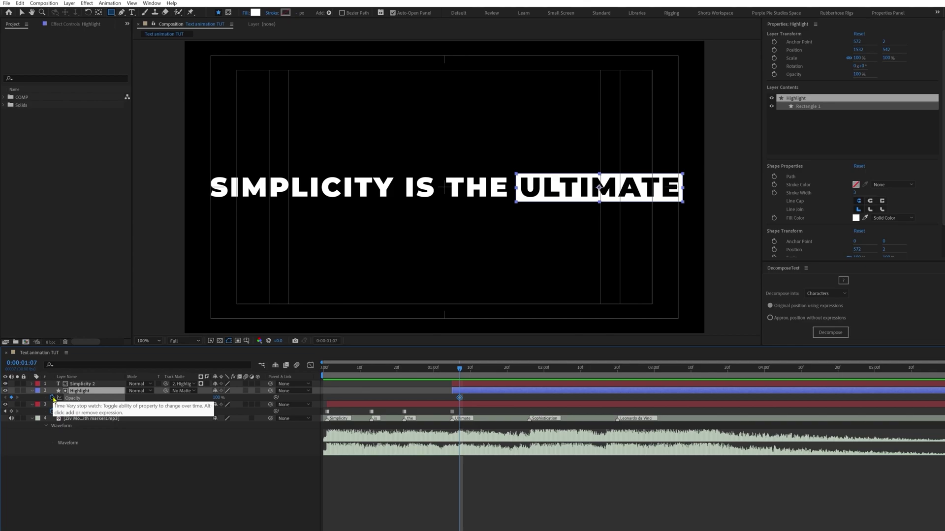
{"action": "left_click", "coordinate": [32, 365]}
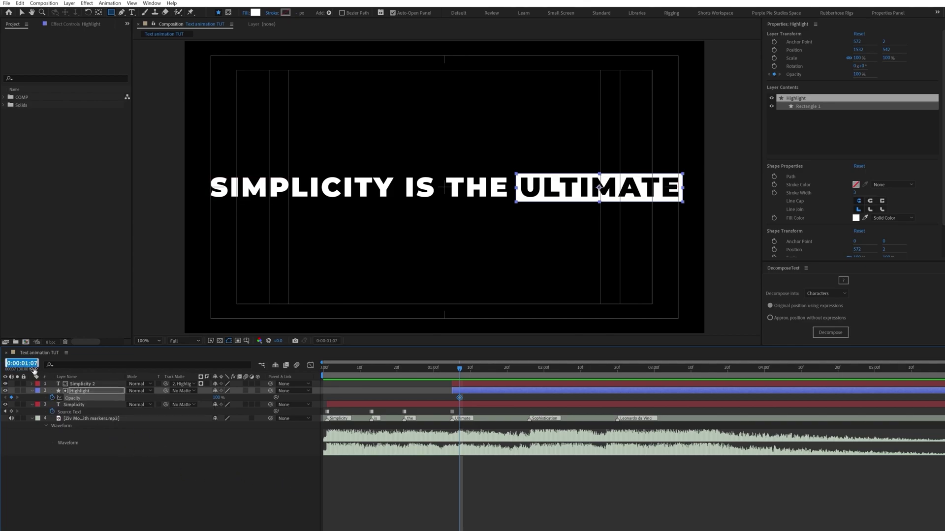
{"action": "type", "text": "111"}
{"action": "key", "text": "Return"}
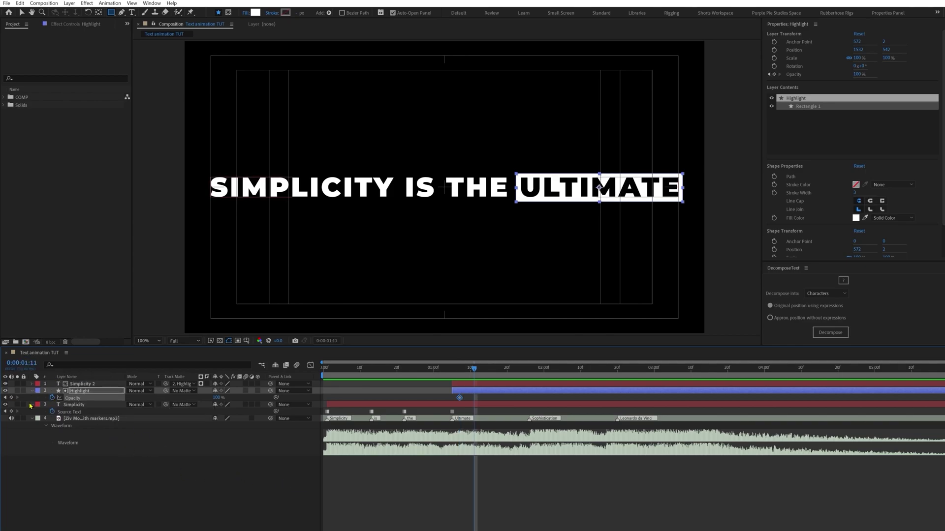
{"action": "left_click", "coordinate": [216, 398]}
{"action": "type", "text": "0"}
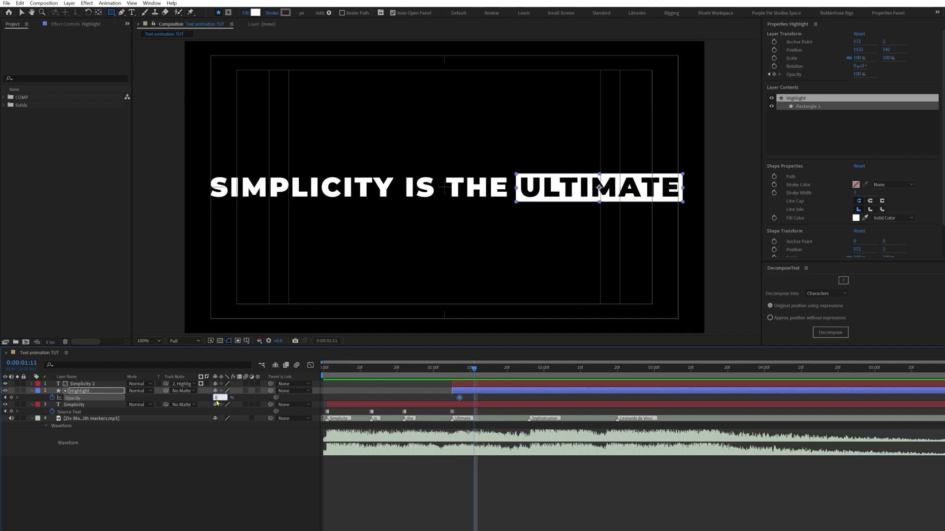
{"action": "key", "text": "Return"}
Step: Repeat the blink keyframes at 1:15, 1:19, 1:23 and 1:27, then Easy Ease all six
{"action": "key", "text": "Page_Down"}
{"action": "key", "text": "Page_Down"}
{"action": "key", "text": "Page_Down"}
{"action": "key", "text": "Page_Down"}
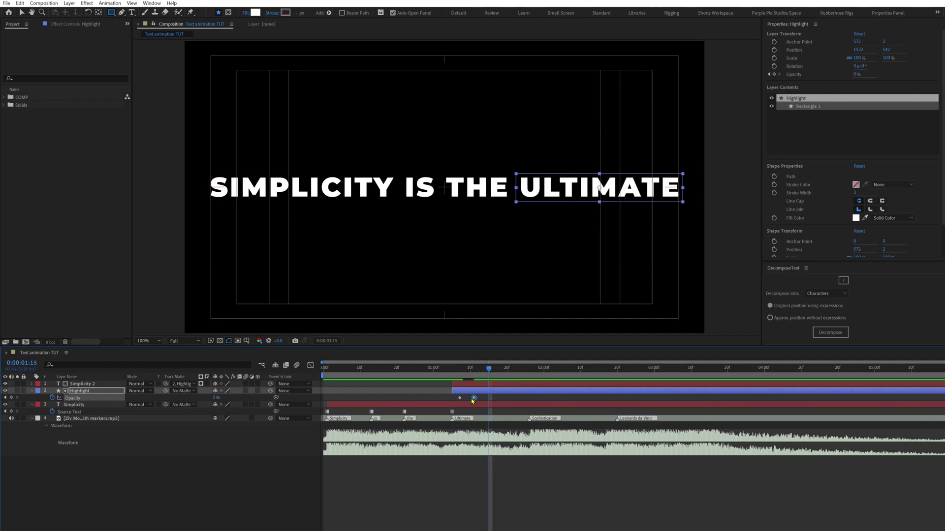
{"action": "mouse_move", "coordinate": [466, 396]}
{"action": "left_mouse_down"}
{"action": "mouse_move", "coordinate": [448, 409]}
{"action": "mouse_move", "coordinate": [467, 408]}
{"action": "left_mouse_up"}
{"action": "key", "text": "ctrl+c"}
{"action": "key", "text": "ctrl+v"}
{"action": "left_click", "coordinate": [28, 365]}
{"action": "type", "text": "119"}
{"action": "key", "text": "Return"}
{"action": "key", "text": "ctrl+c"}
{"action": "key", "text": "ctrl+v"}
{"action": "left_click", "coordinate": [28, 364]}
{"action": "type", "text": "123"}
{"action": "key", "text": "Return"}
{"action": "key", "text": "ctrl+v"}
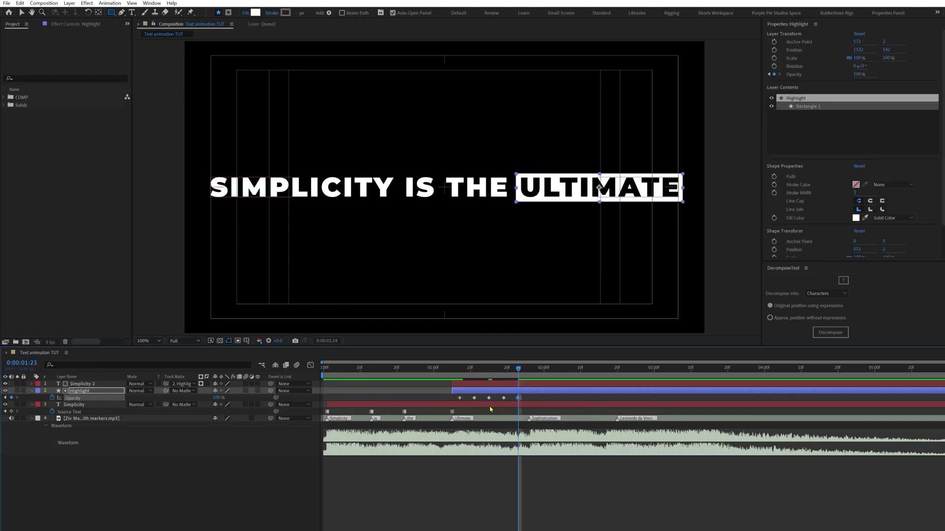
{"action": "key", "text": "ctrl+v"}
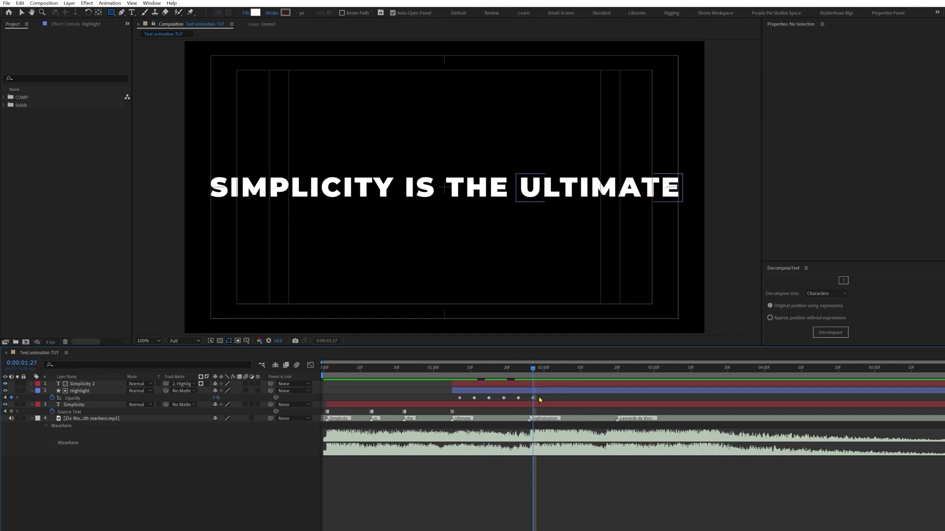
{"action": "left_click_drag", "start_coordinate": [540, 400], "coordinate": [457, 407]}
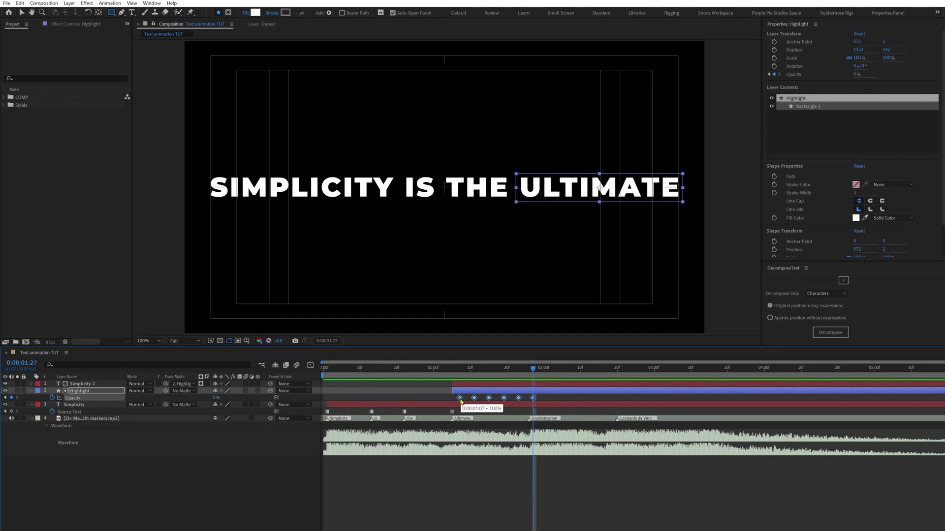
{"action": "key", "text": "shift+F9"}
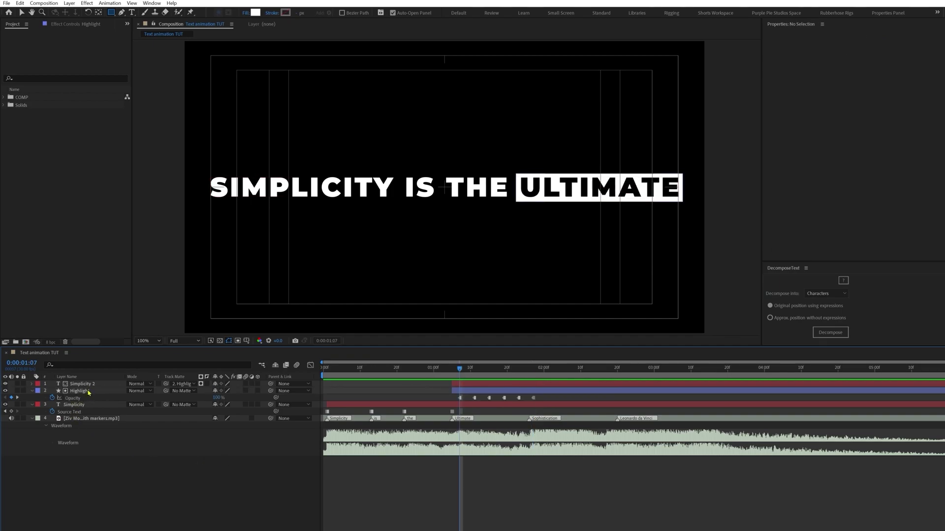
Step: Trim the Highlight and Simplicity 2 in-points to the first blink
{"action": "left_click", "coordinate": [89, 391]}
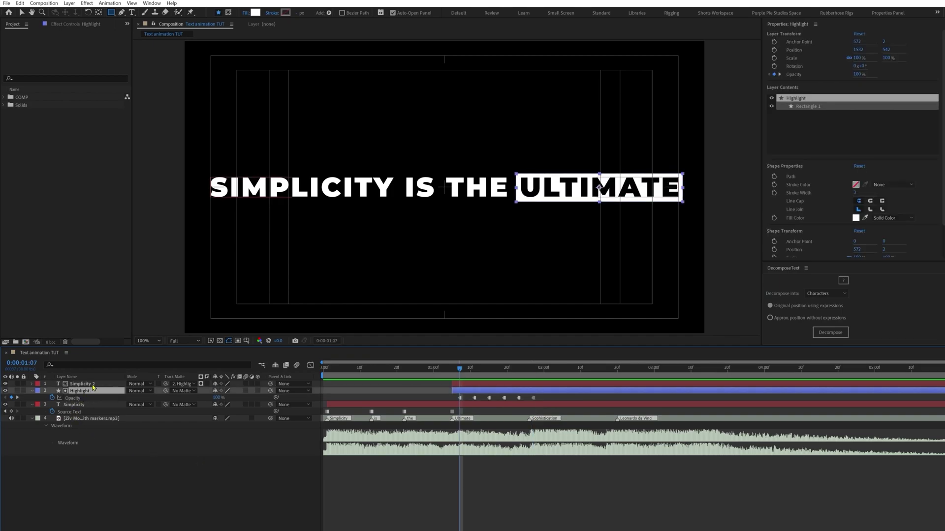
{"action": "left_click", "coordinate": [94, 384], "text": "shift"}
{"action": "key", "text": "alt+bracketleft"}
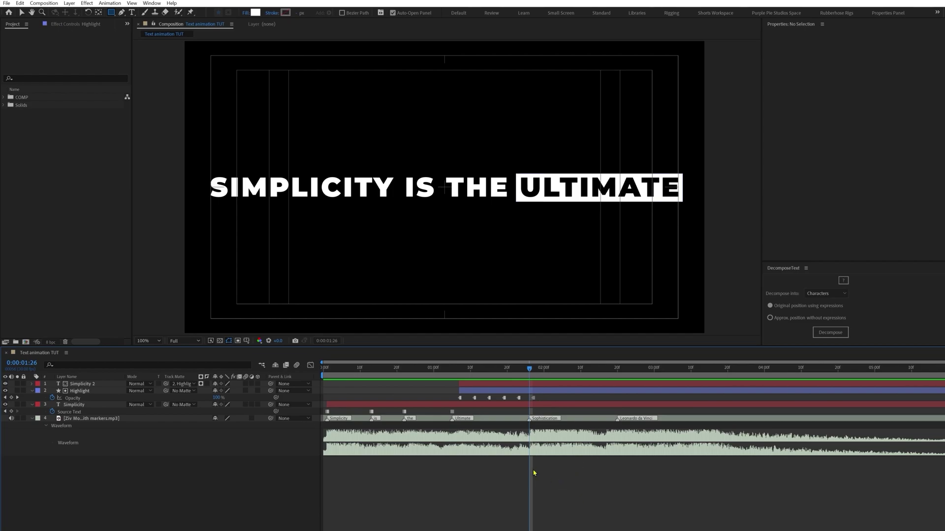
Step: Create a new text layer reading Sophistication in the composition
{"action": "double_click", "coordinate": [530, 419]}
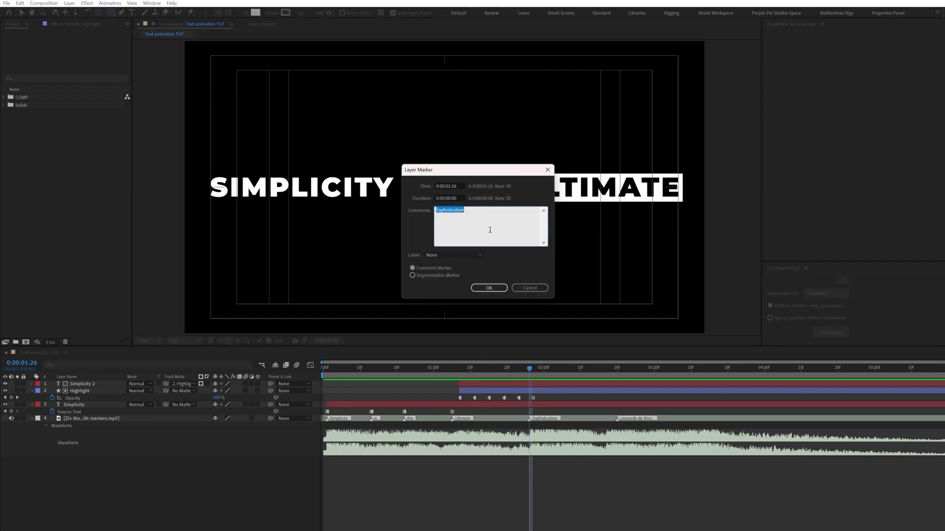
{"action": "left_click", "coordinate": [489, 287]}
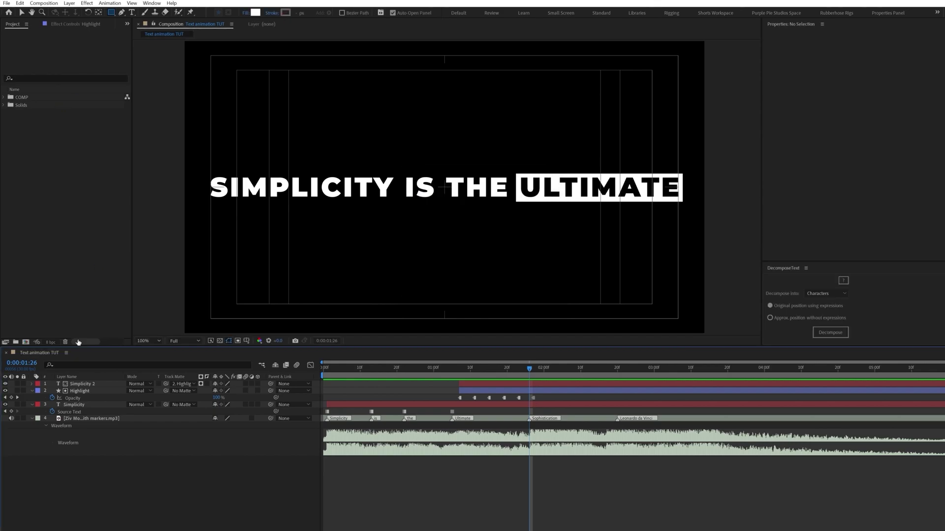
{"action": "left_click", "coordinate": [131, 12]}
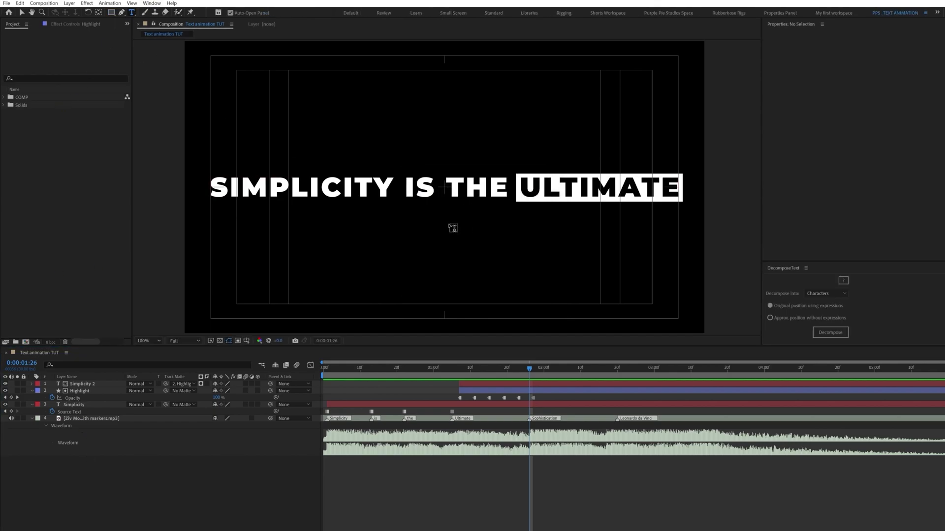
{"action": "left_click", "coordinate": [449, 226]}
{"action": "key", "text": "ctrl+v"}
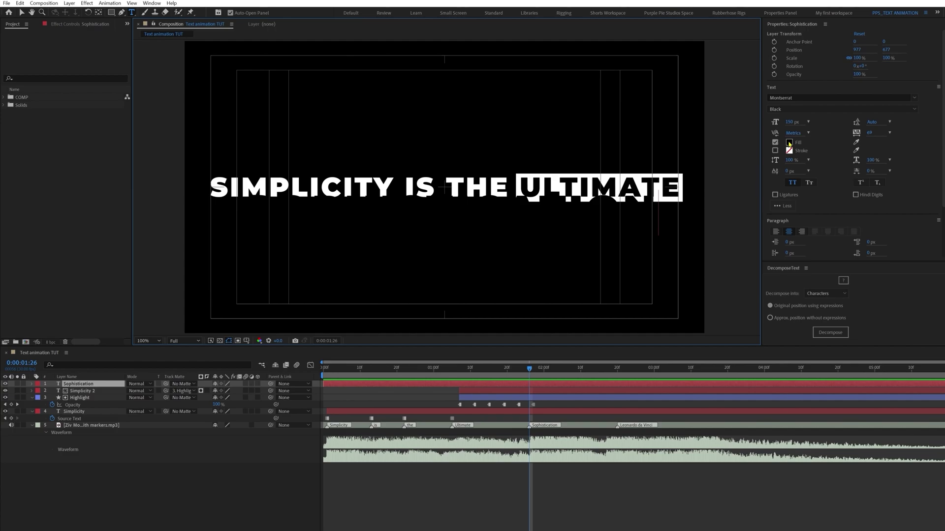
Step: Set the SOPHISTICATION text fill colour to white
{"action": "left_click", "coordinate": [788, 144]}
{"action": "left_click_drag", "start_coordinate": [732, 108], "coordinate": [700, 86]}
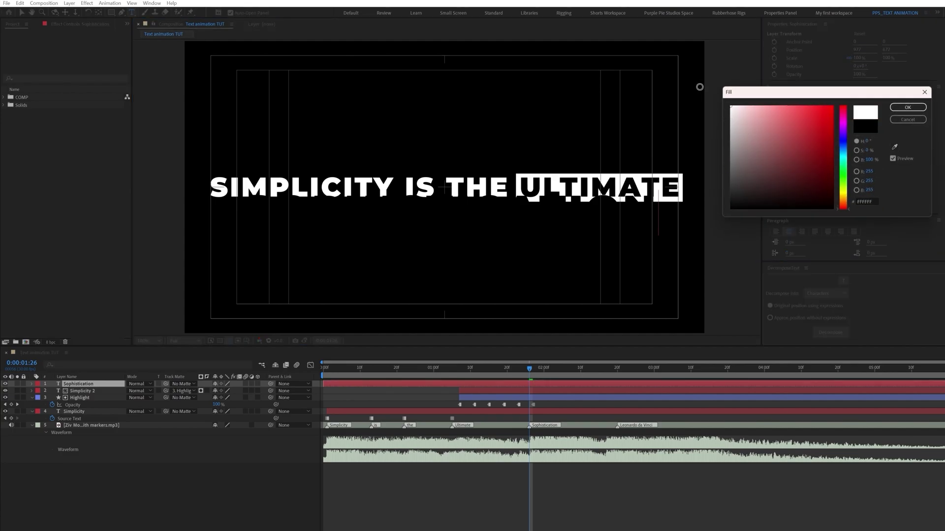
{"action": "left_click", "coordinate": [913, 107]}
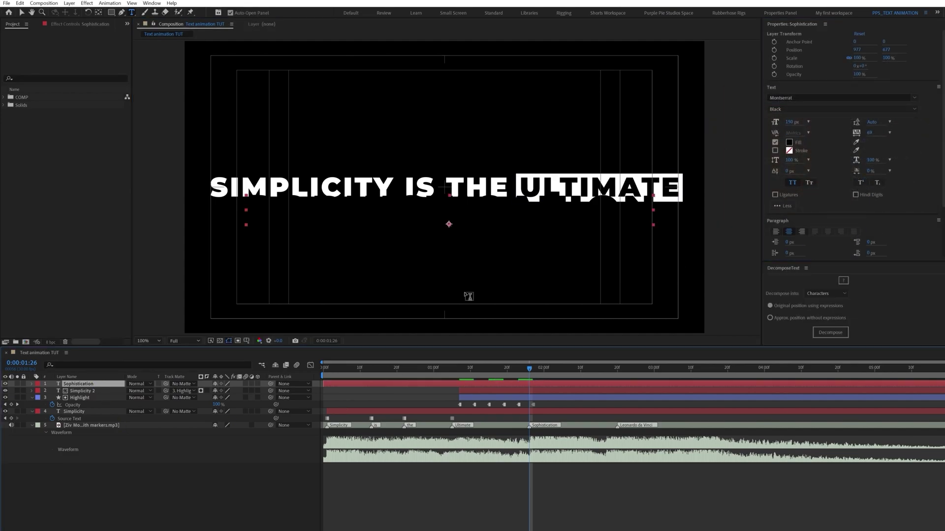
{"action": "left_click", "coordinate": [790, 144]}
{"action": "left_click_drag", "start_coordinate": [733, 108], "coordinate": [704, 91]}
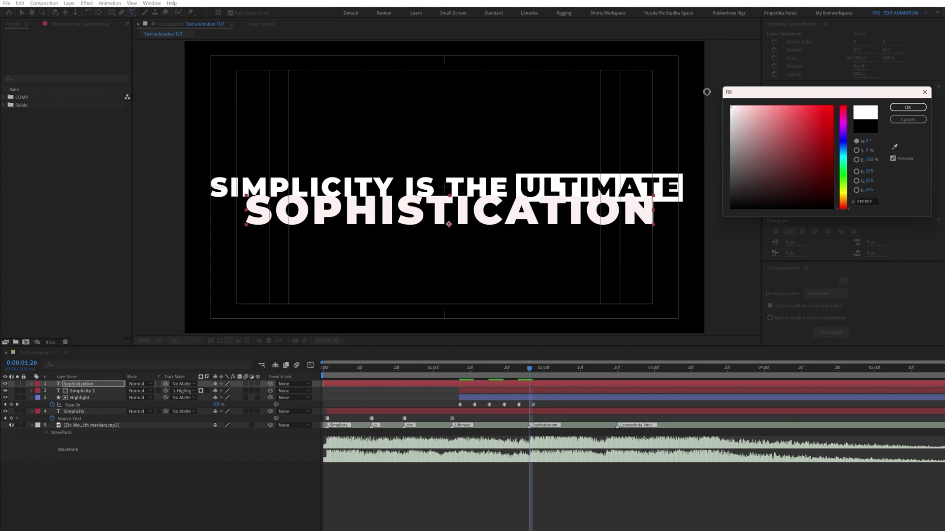
{"action": "left_click", "coordinate": [907, 108]}
Step: Centre SOPHISTICATION horizontally and move it just below the first line
{"action": "key", "text": "ctrl+alt+Home"}
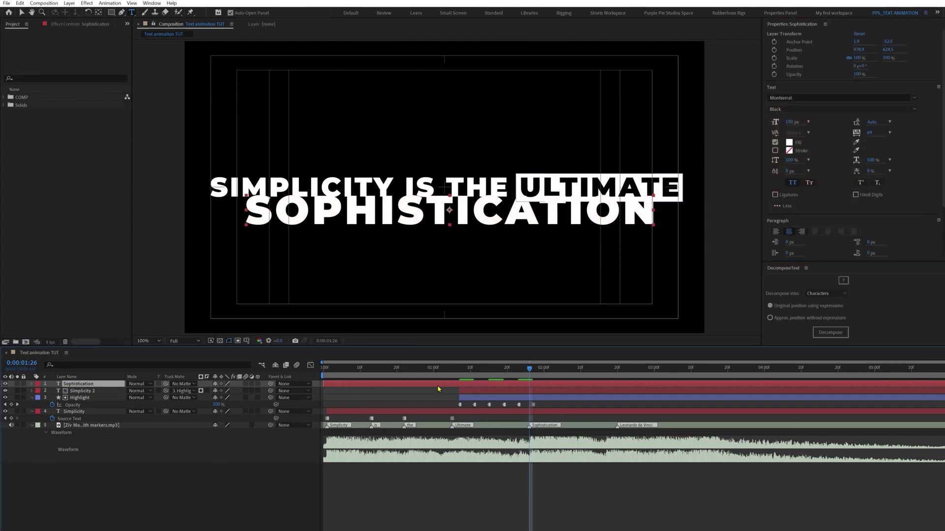
{"action": "left_click", "coordinate": [877, 306]}
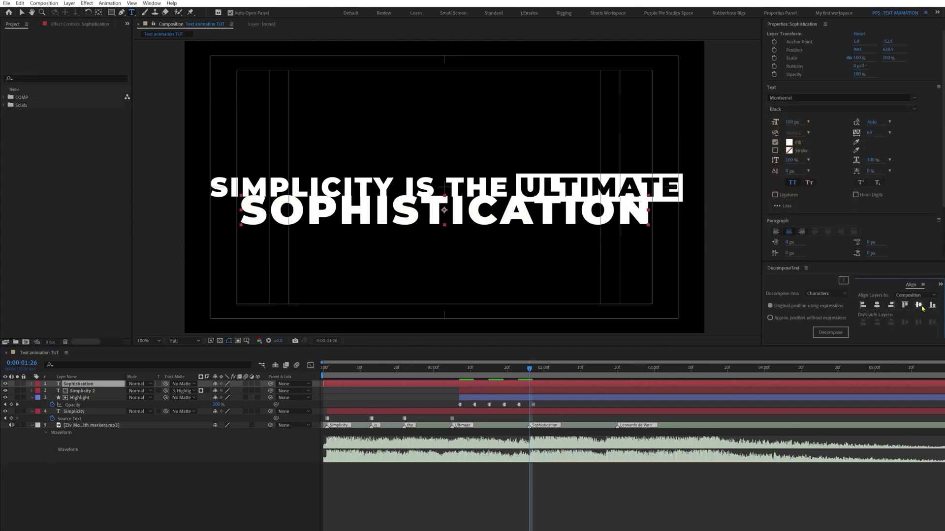
{"action": "key", "text": "v"}
{"action": "left_click_drag", "start_coordinate": [468, 212], "coordinate": [468, 229]}
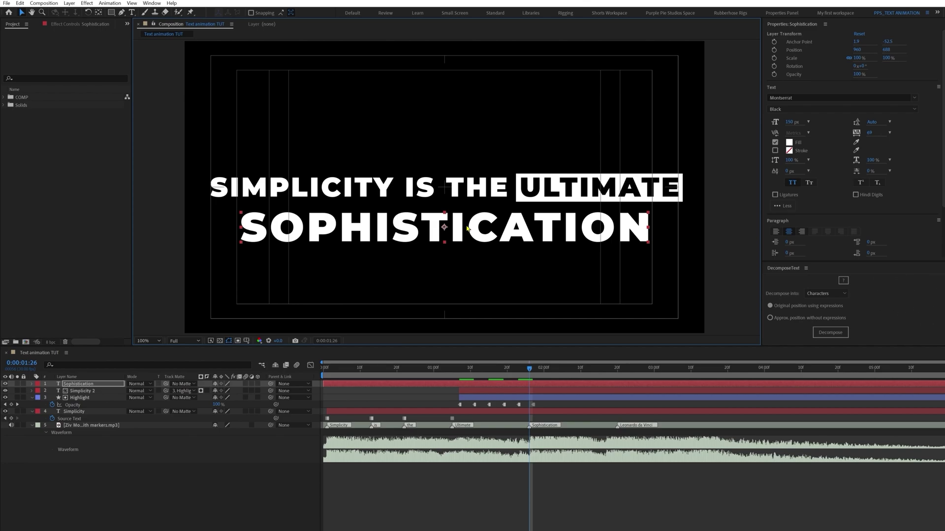
Step: Shrink the middle letters OPHISTICATIO to 116 px
{"action": "double_click", "coordinate": [302, 230]}
{"action": "left_click_drag", "start_coordinate": [267, 230], "coordinate": [615, 235]}
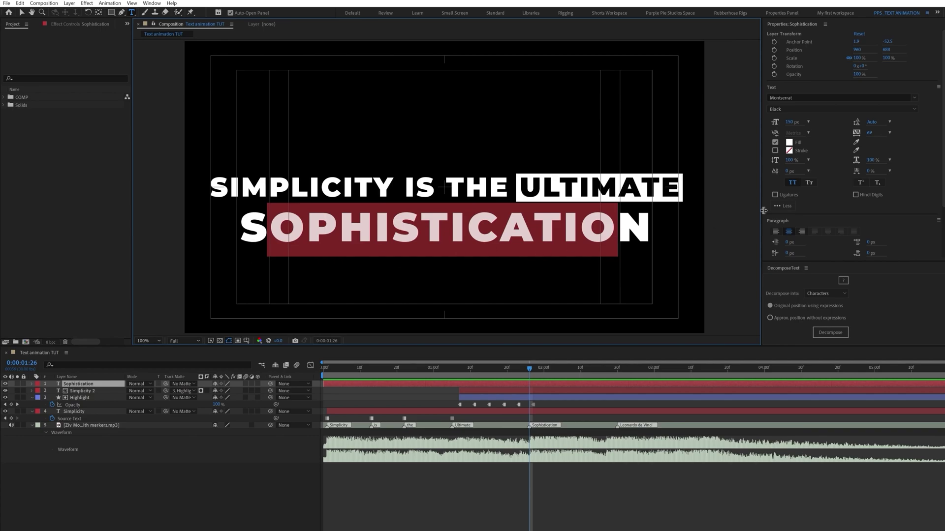
{"action": "left_click_drag", "start_coordinate": [787, 123], "coordinate": [771, 122]}
{"action": "left_click", "coordinate": [792, 121]}
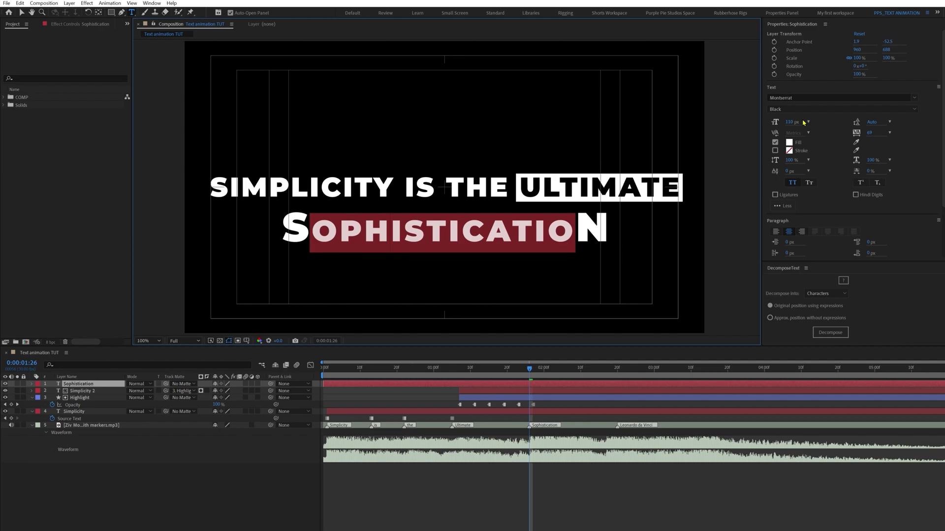
{"action": "left_click", "coordinate": [460, 510]}
Step: Scale SOPHISTICATION up to about 177.7% and start the layer at the current time
{"action": "left_click", "coordinate": [89, 385]}
{"action": "key", "text": "v"}
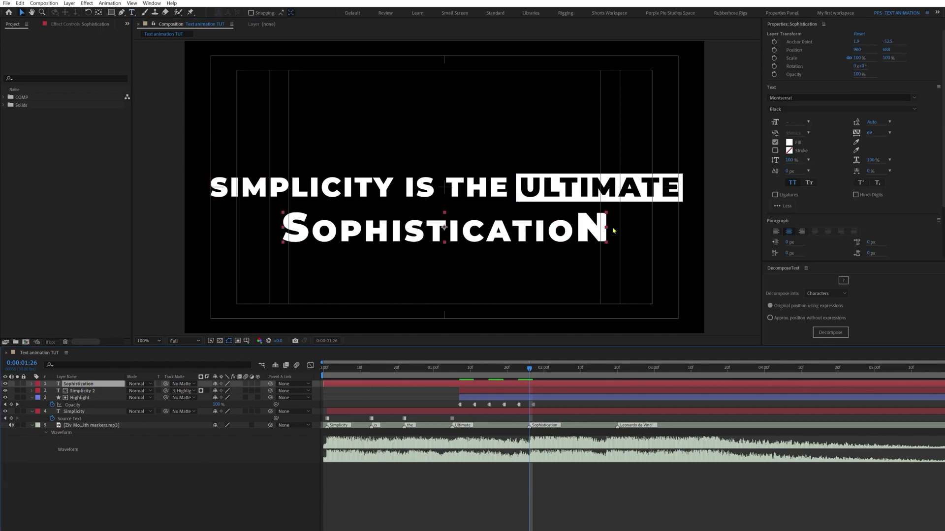
{"action": "left_click_drag", "start_coordinate": [606, 227], "coordinate": [725, 235]}
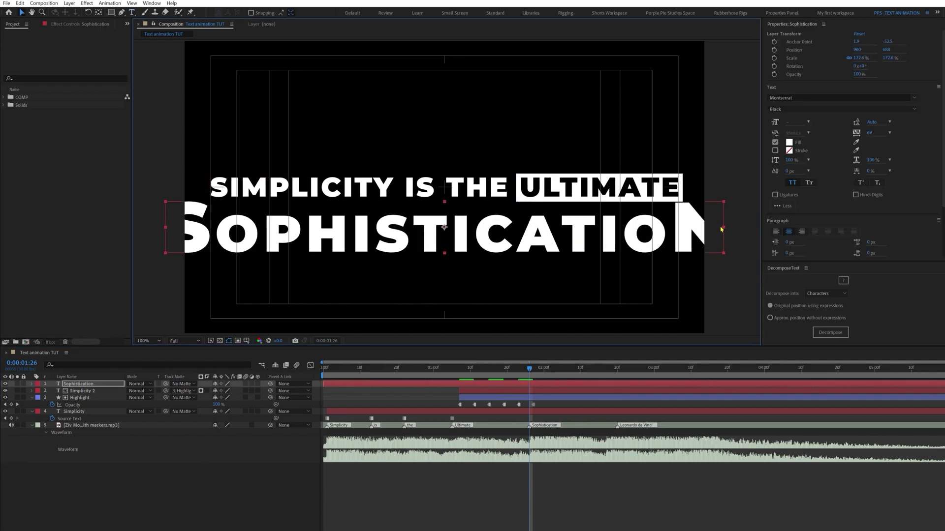
{"action": "left_click_drag", "start_coordinate": [665, 238], "coordinate": [670, 237]}
{"action": "left_click", "coordinate": [387, 520]}
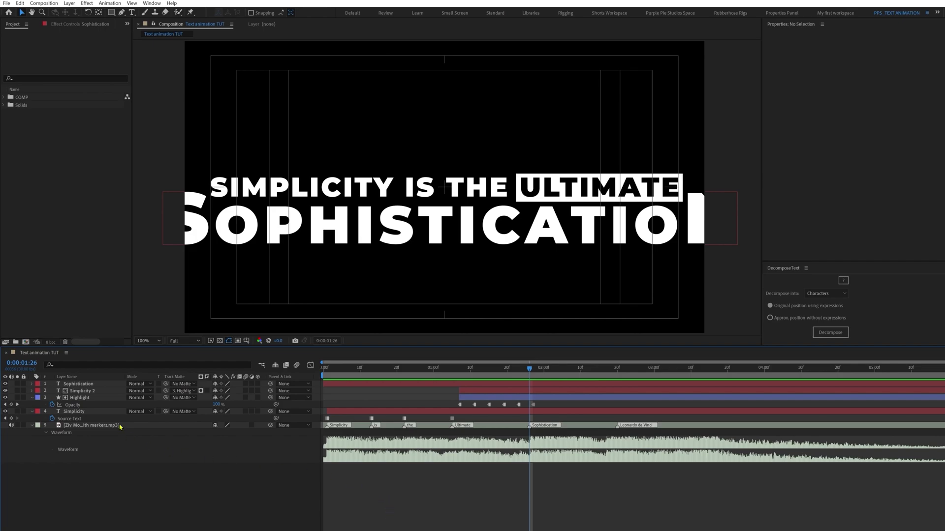
{"action": "left_click", "coordinate": [90, 385]}
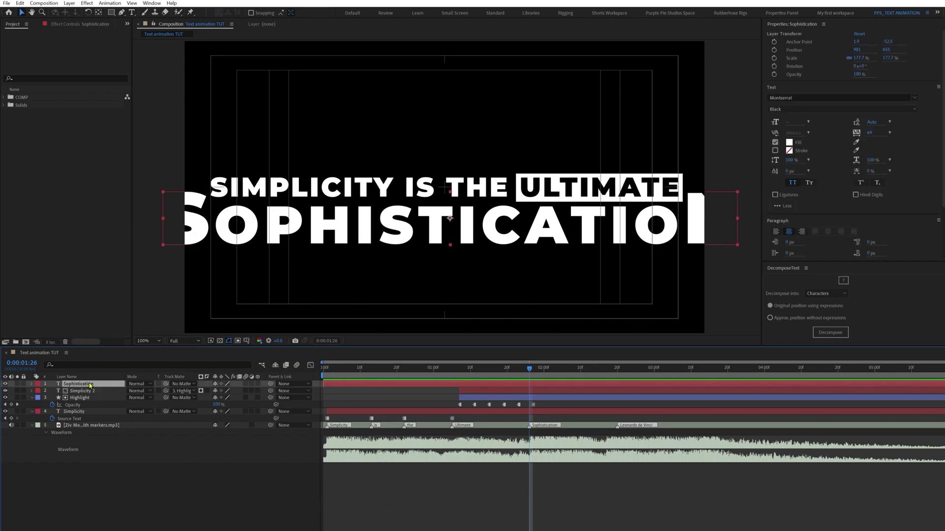
{"action": "key", "text": "F2"}
{"action": "key", "text": "alt+bracketleft"}
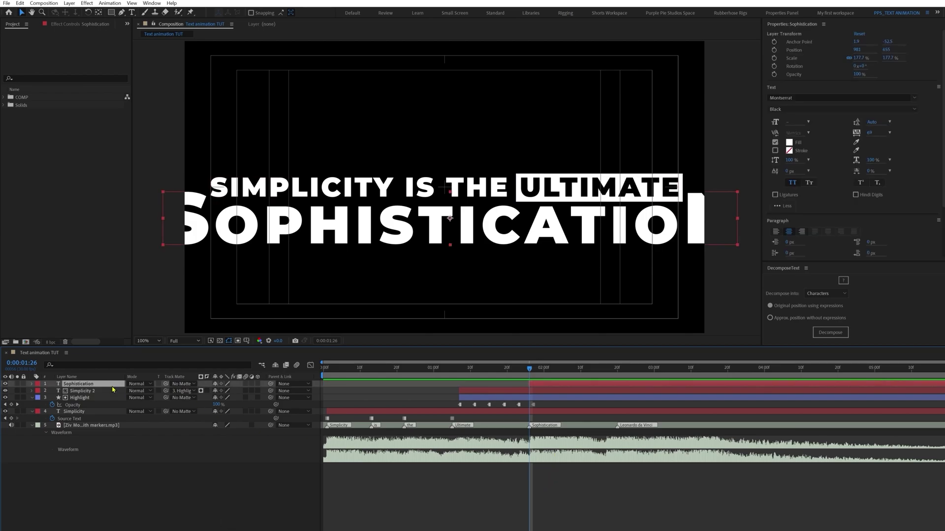
Step: Separate Sophistication's Position dimensions and keyframe its Y Position and Scale at 1:26
{"action": "key", "text": "p"}
{"action": "right_click", "coordinate": [79, 391]}
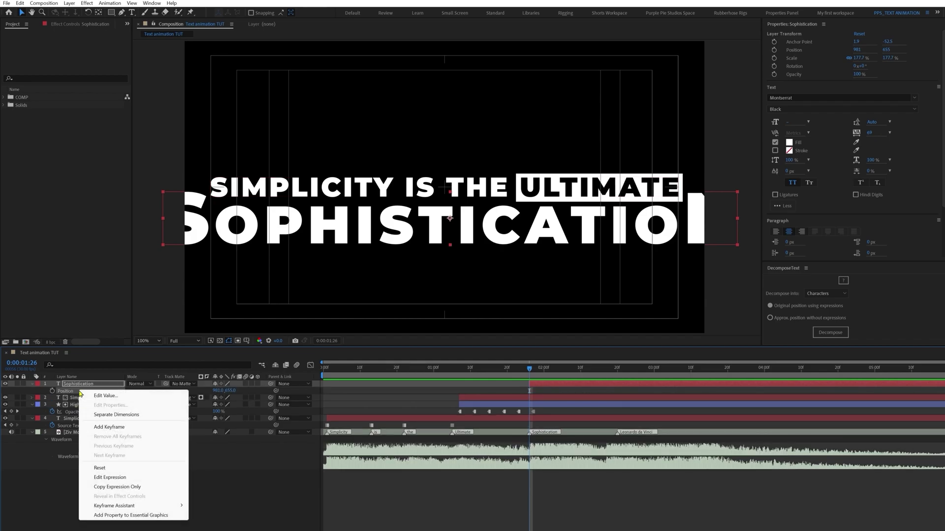
{"action": "left_click", "coordinate": [104, 414]}
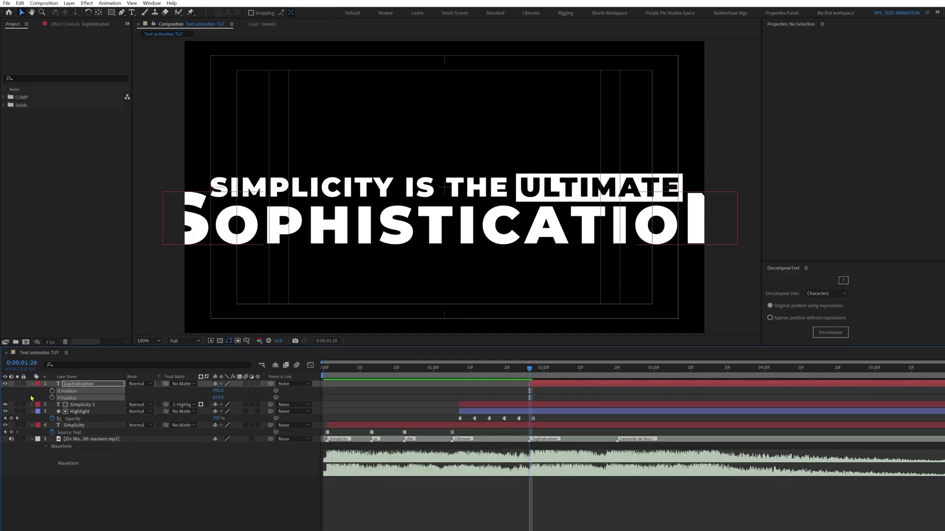
{"action": "left_click", "coordinate": [52, 398]}
{"action": "key", "text": "s"}
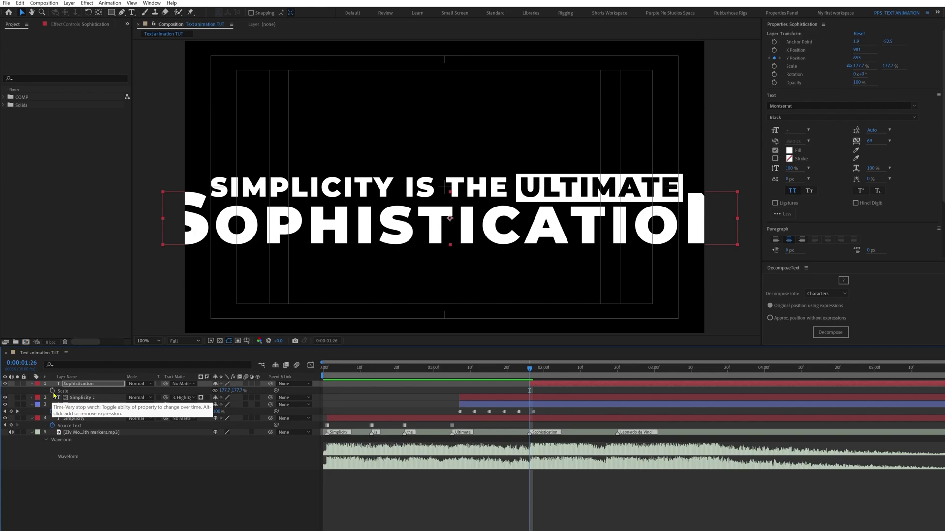
{"action": "left_click", "coordinate": [52, 391]}
{"action": "left_click", "coordinate": [91, 461]}
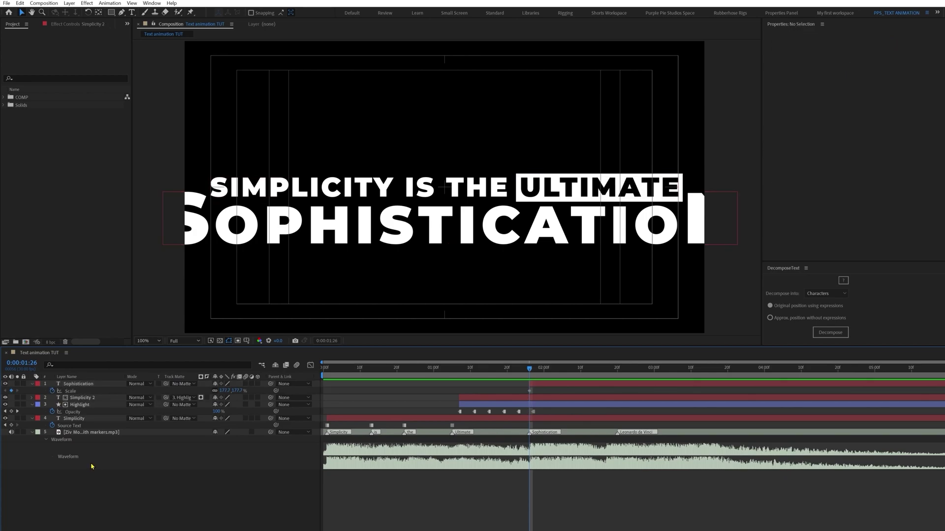
Step: Parent Simplicity 2 and Highlight to the Simplicity layer
{"action": "left_click", "coordinate": [80, 398]}
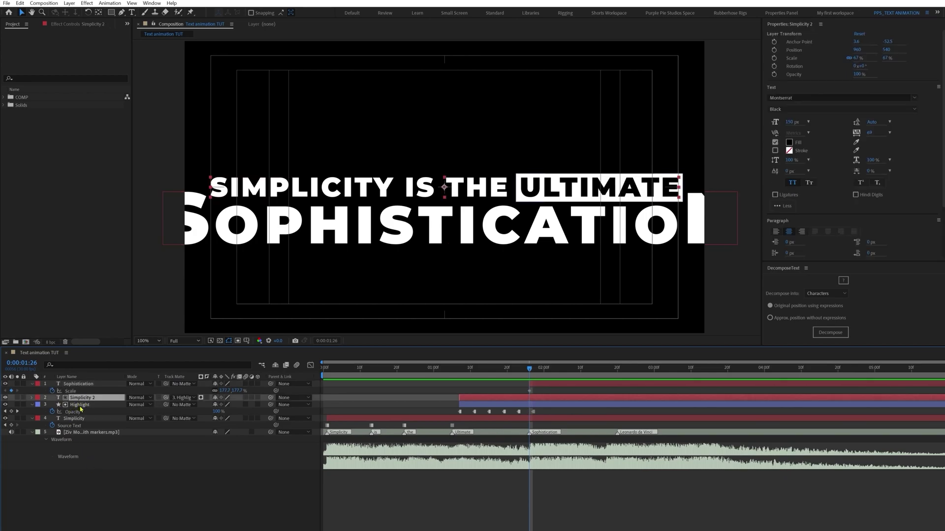
{"action": "left_click", "coordinate": [81, 404], "text": "ctrl"}
{"action": "left_click_drag", "start_coordinate": [270, 405], "coordinate": [85, 420]}
Step: Separate Simplicity's Position dimensions and keyframe Y Position 540 and Scale 67% at 1:26
{"action": "left_click", "coordinate": [83, 420]}
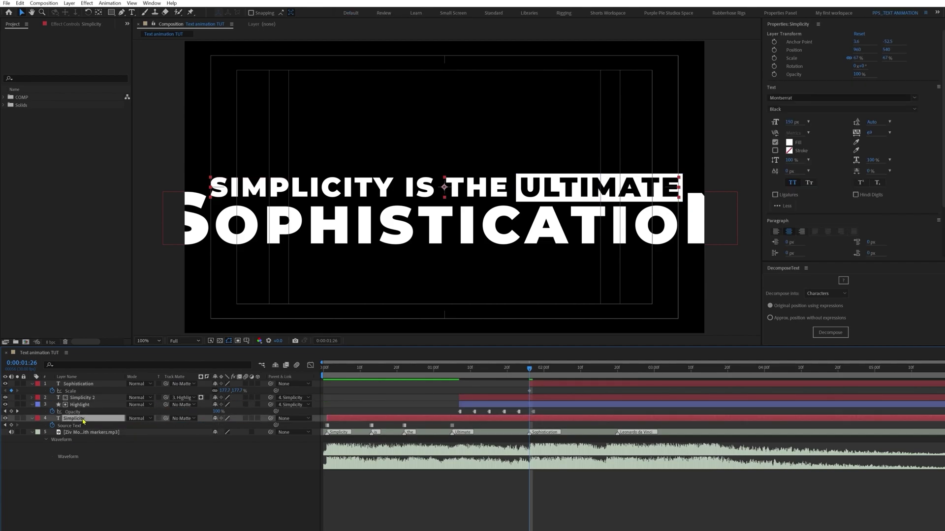
{"action": "key", "text": "p"}
{"action": "right_click", "coordinate": [66, 426]}
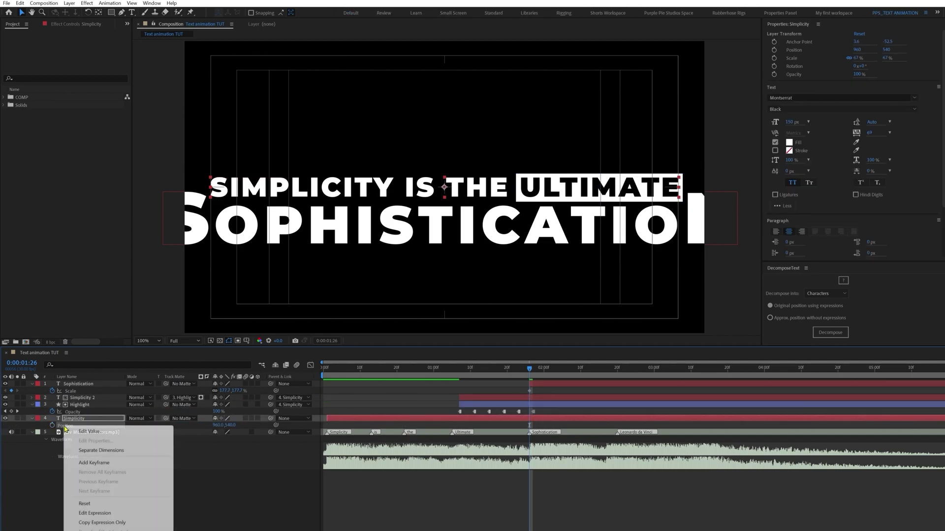
{"action": "left_click", "coordinate": [84, 462]}
{"action": "left_click", "coordinate": [54, 492]}
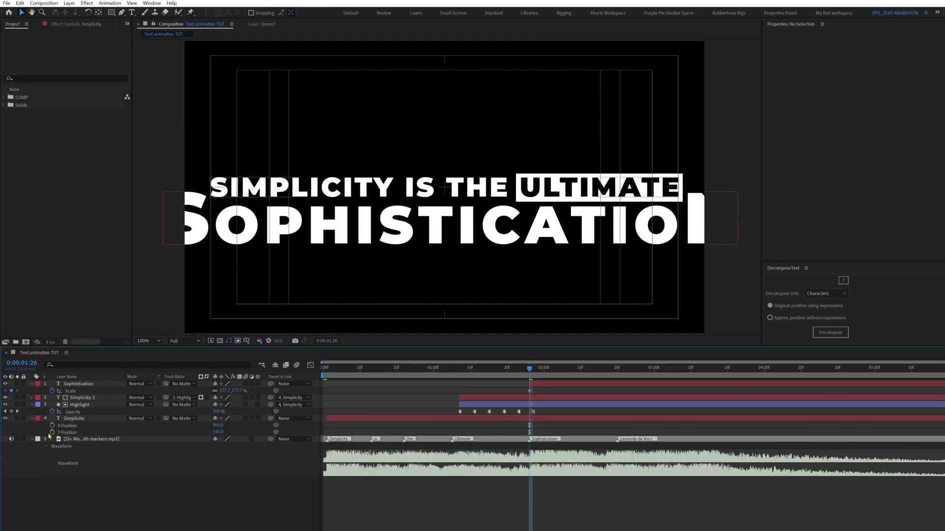
{"action": "left_click", "coordinate": [52, 433]}
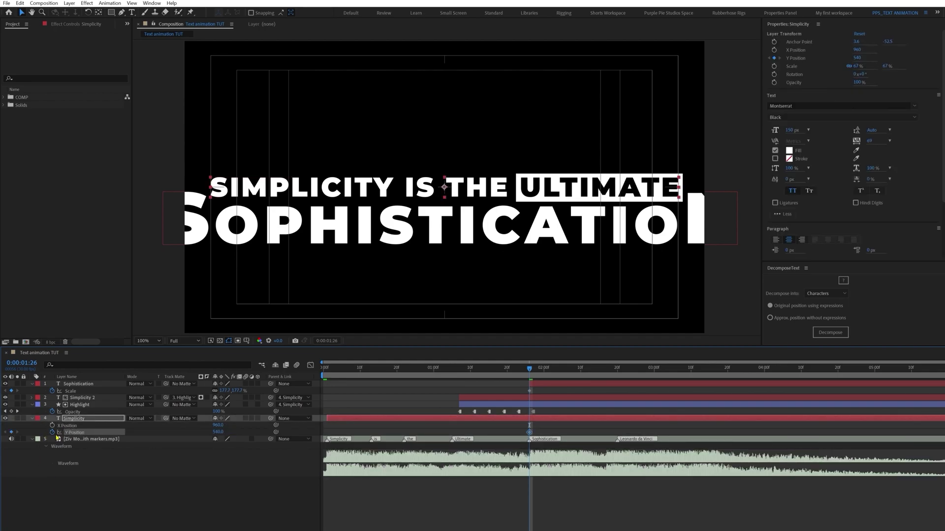
{"action": "key", "text": "s"}
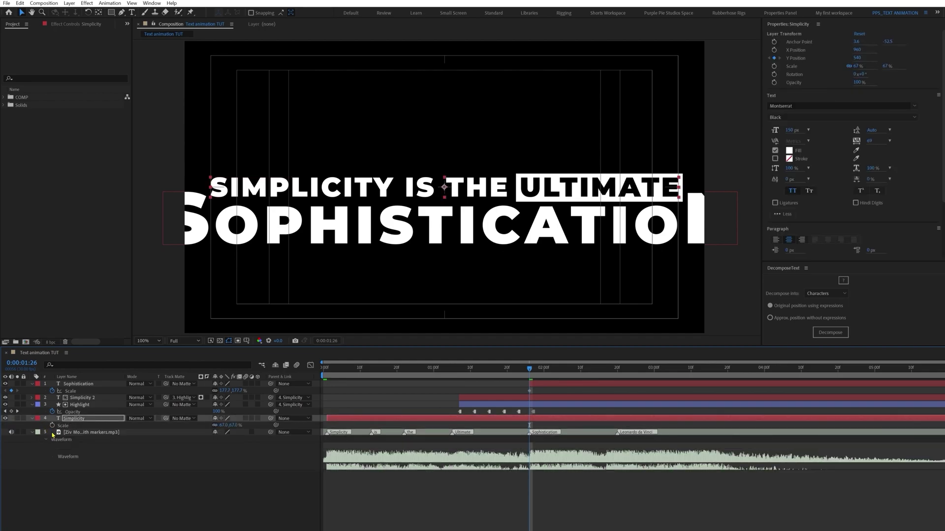
{"action": "left_click", "coordinate": [52, 426]}
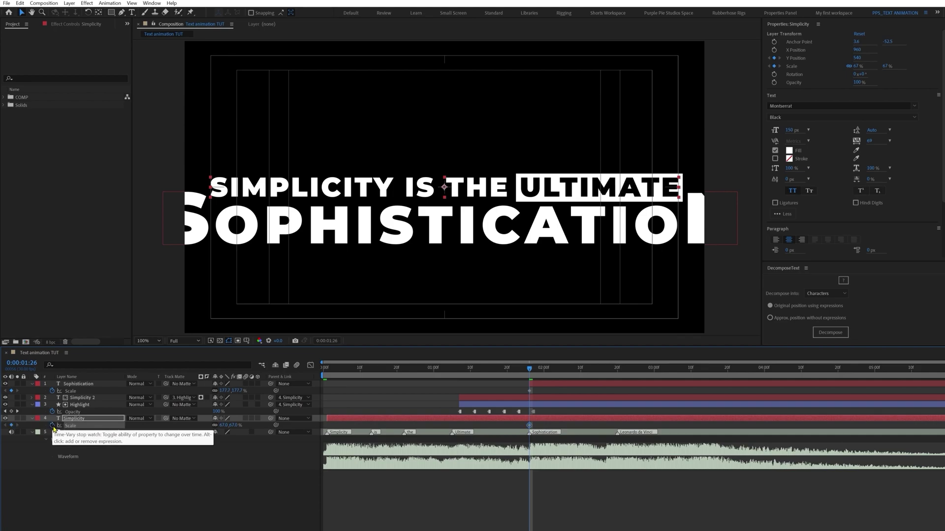
{"action": "key", "text": "u"}
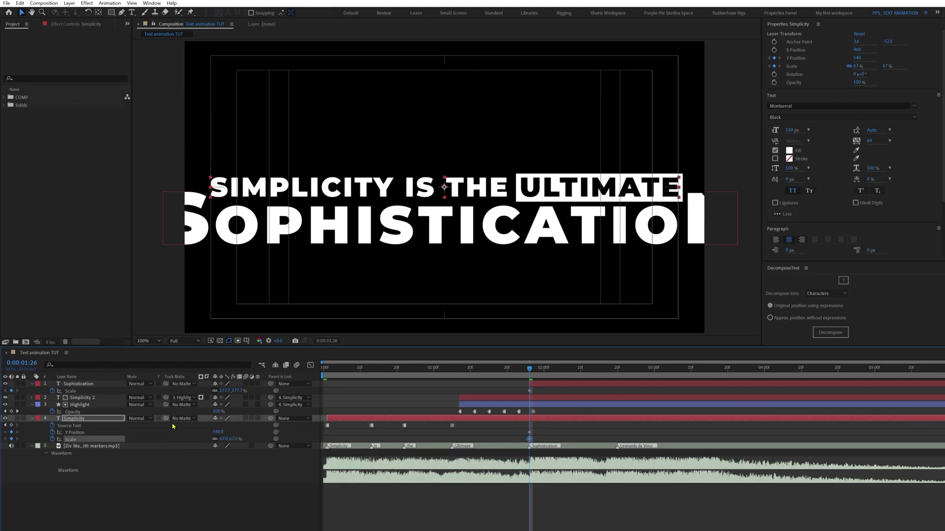
Step: Move the current time to 0:00:02:10
{"action": "left_click", "coordinate": [26, 363]}
{"action": "type", "text": "210"}
{"action": "left_click", "coordinate": [407, 317]}
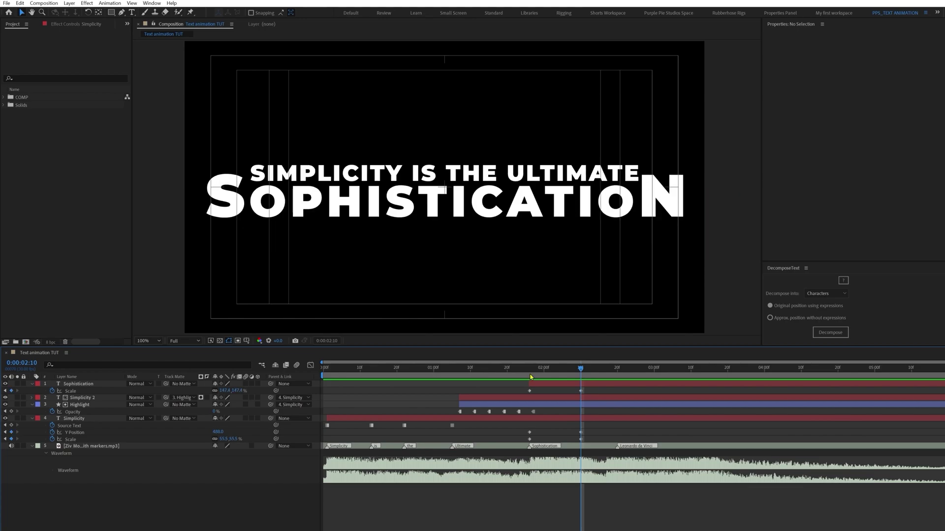
Step: At 1:26, push Sophistication down out of view and set its Scale to 306.7%
{"action": "left_click", "coordinate": [530, 368]}
{"action": "left_click", "coordinate": [561, 419]}
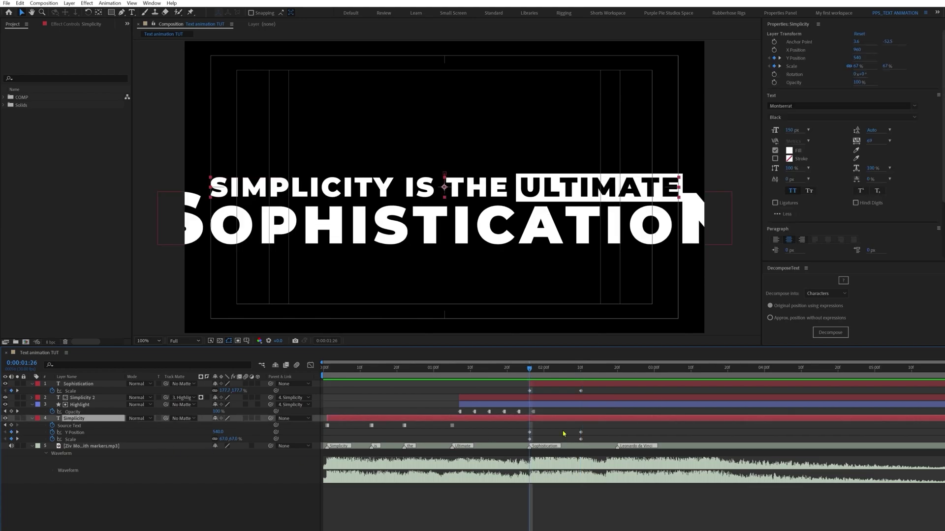
{"action": "left_click", "coordinate": [81, 385]}
{"action": "left_click_drag", "start_coordinate": [485, 240], "coordinate": [483, 335]}
{"action": "left_click_drag", "start_coordinate": [224, 391], "coordinate": [287, 399]}
{"action": "left_click_drag", "start_coordinate": [463, 279], "coordinate": [462, 327]}
{"action": "left_click", "coordinate": [590, 394]}
Step: Lengthen the 2:10 keyframes' incoming ease influence to about 93% in the Graph Editor
{"action": "left_click_drag", "start_coordinate": [590, 388], "coordinate": [507, 445]}
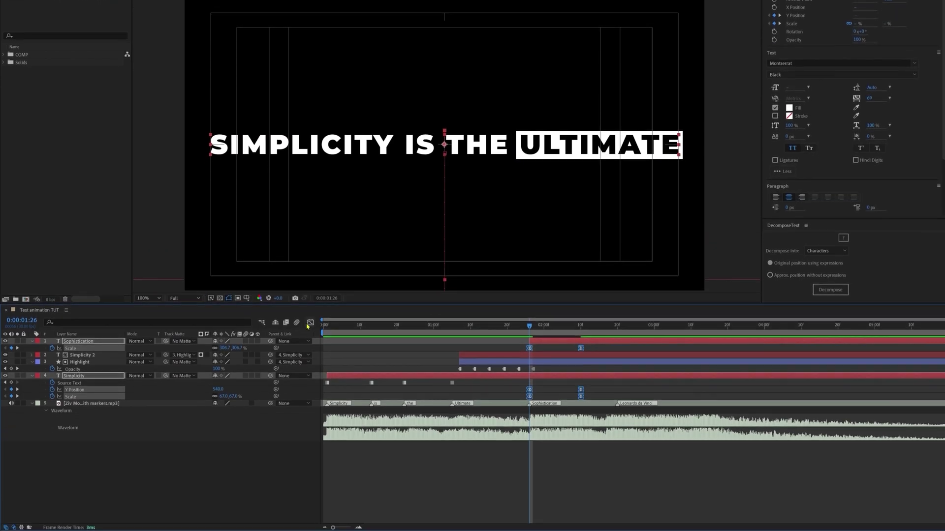
{"action": "left_click", "coordinate": [310, 365]}
{"action": "left_click_drag", "start_coordinate": [609, 343], "coordinate": [562, 358]}
{"action": "key", "text": "equal"}
{"action": "key", "text": "equal"}
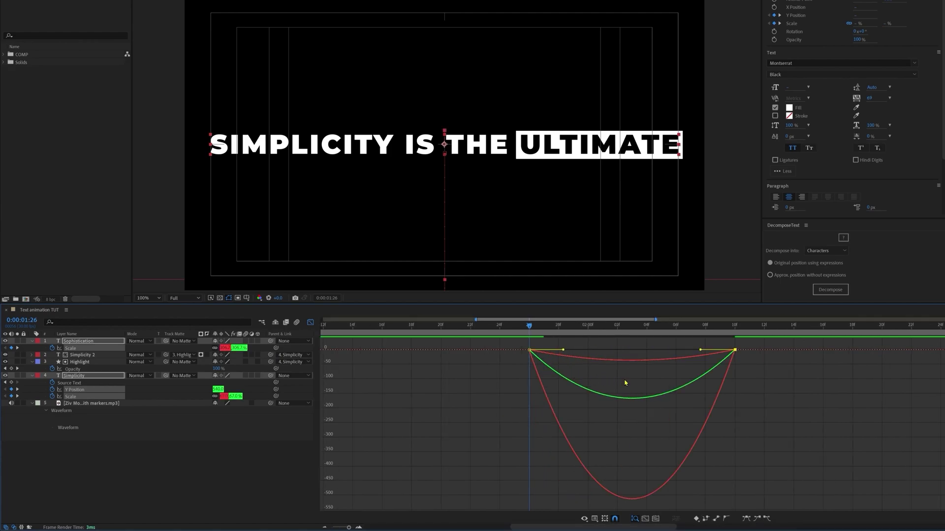
{"action": "left_click_drag", "start_coordinate": [699, 350], "coordinate": [640, 350]}
{"action": "key", "text": "shift+F3"}
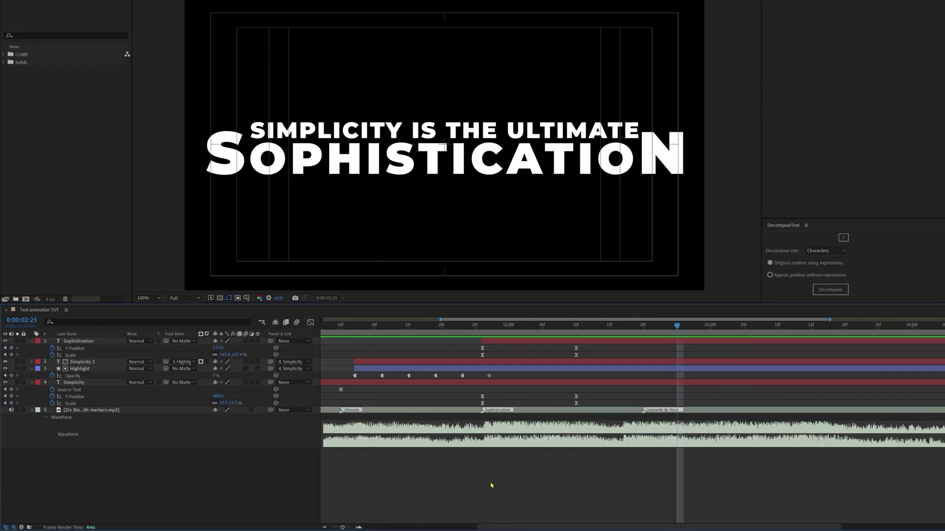
Step: Add a null object and parent Sophistication and Simplicity to Null 3
{"action": "right_click", "coordinate": [491, 376]}
{"action": "mouse_move", "coordinate": [518, 384]}
{"action": "left_click", "coordinate": [609, 429]}
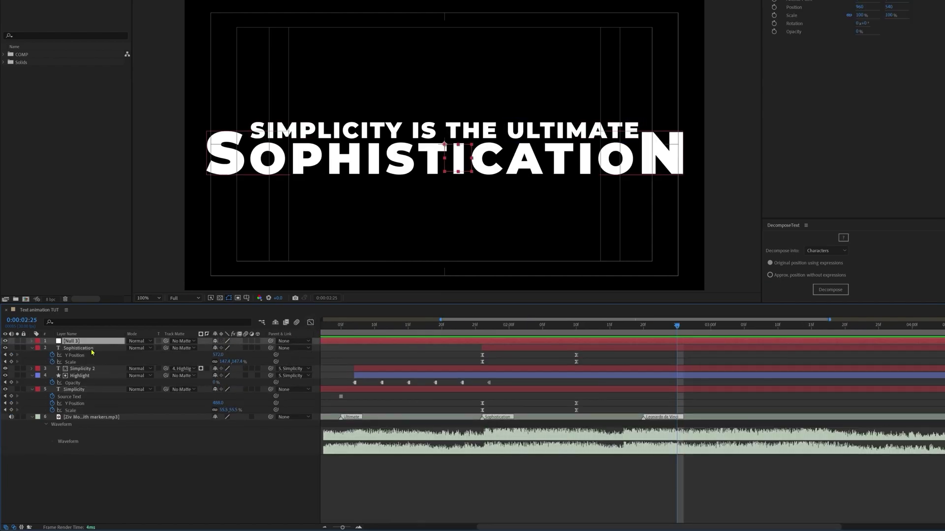
{"action": "left_click", "coordinate": [90, 349]}
{"action": "left_click", "coordinate": [90, 390], "text": "shift"}
{"action": "left_click", "coordinate": [95, 376], "text": "ctrl"}
{"action": "left_click", "coordinate": [96, 369], "text": "ctrl"}
{"action": "left_click_drag", "start_coordinate": [271, 348], "coordinate": [109, 342]}
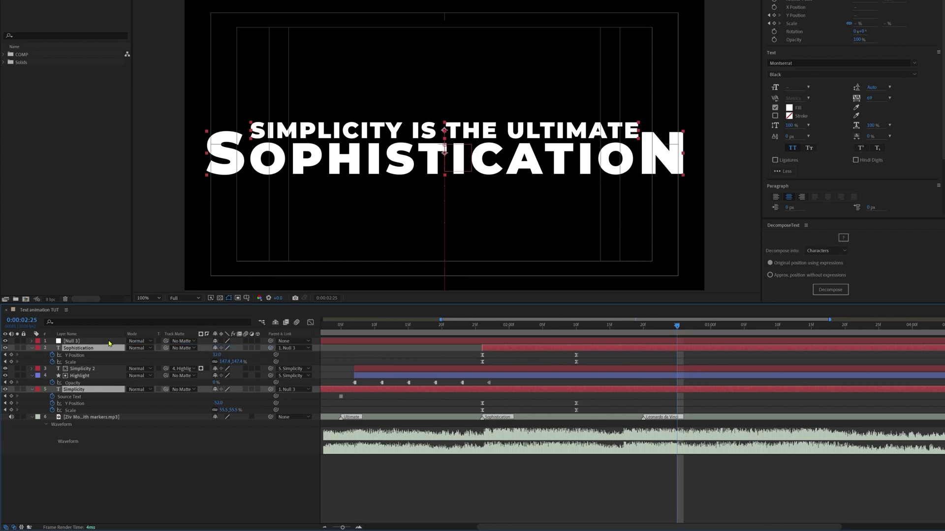
{"action": "left_click", "coordinate": [109, 342]}
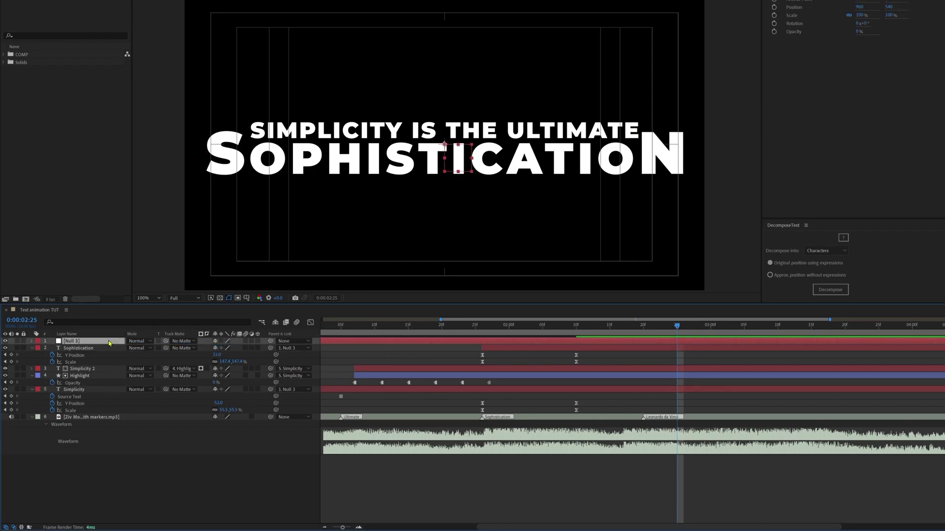
Step: Keyframe Null 3's Scale from 100% at 2:01 down to 82% at 2:28
{"action": "key", "text": "j"}
{"action": "key", "text": "j"}
{"action": "key", "text": "j"}
{"action": "key", "text": "j"}
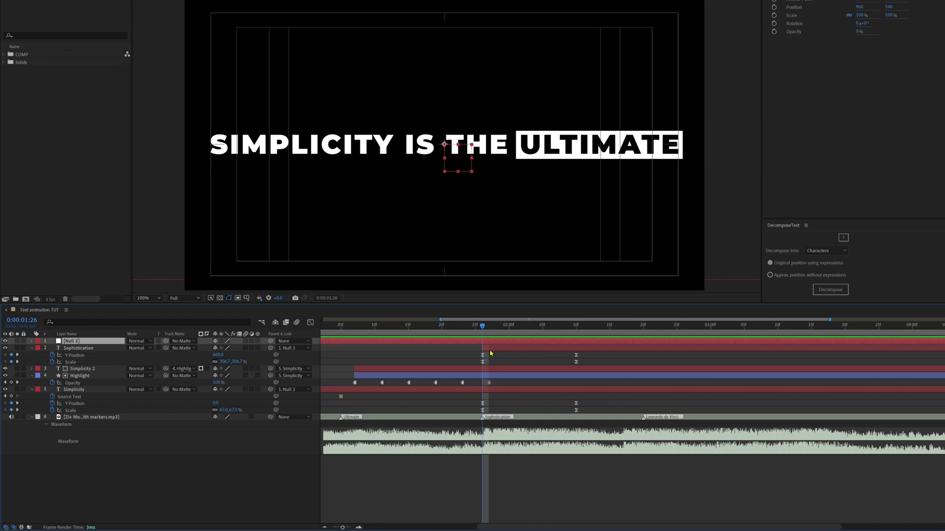
{"action": "key", "text": "s"}
{"action": "left_click", "coordinate": [53, 348]}
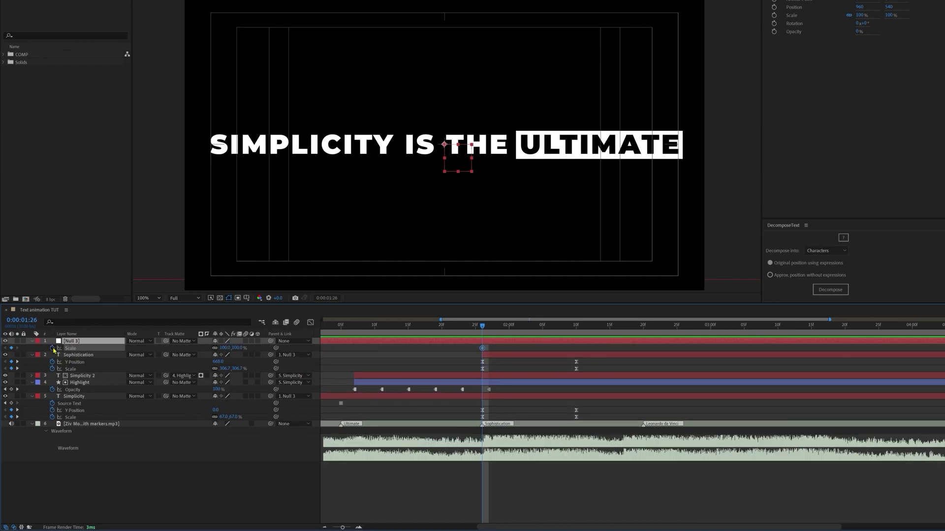
{"action": "left_click_drag", "start_coordinate": [512, 331], "coordinate": [700, 339]}
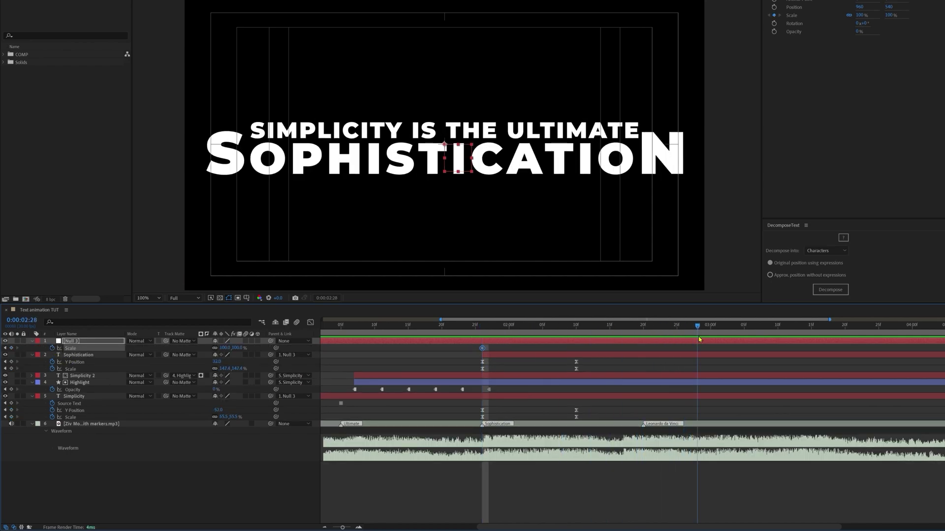
{"action": "left_click_drag", "start_coordinate": [241, 348], "coordinate": [233, 348]}
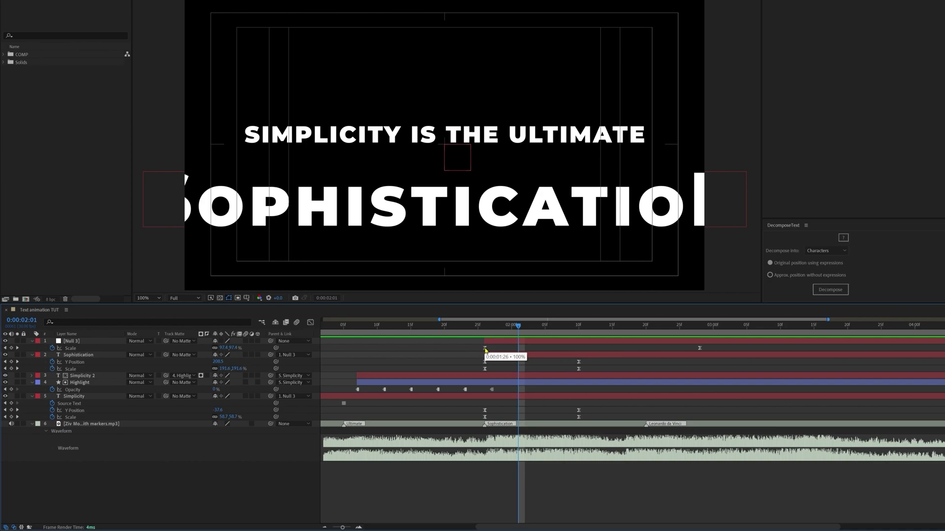
{"action": "left_click_drag", "start_coordinate": [485, 348], "coordinate": [518, 348]}
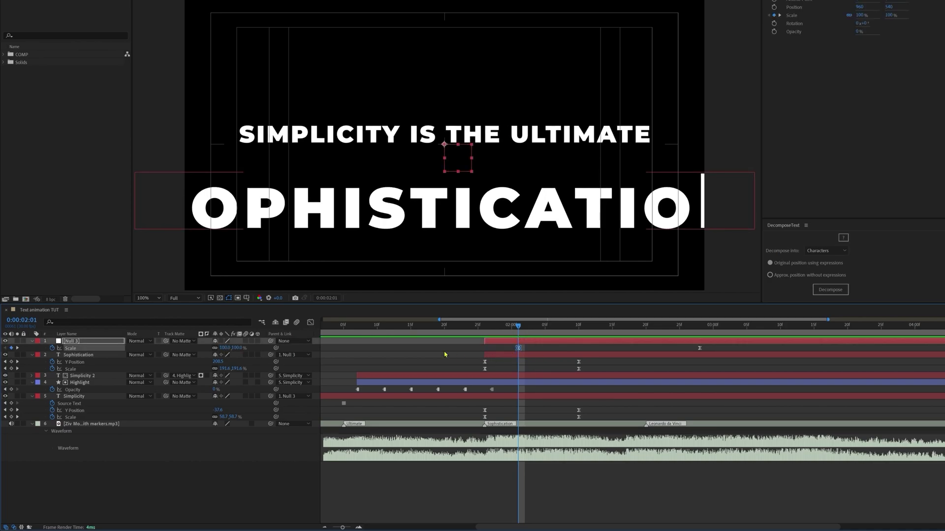
Step: Ease the landing into Null 3's final Scale keyframe in the Graph Editor
{"action": "left_click", "coordinate": [311, 322]}
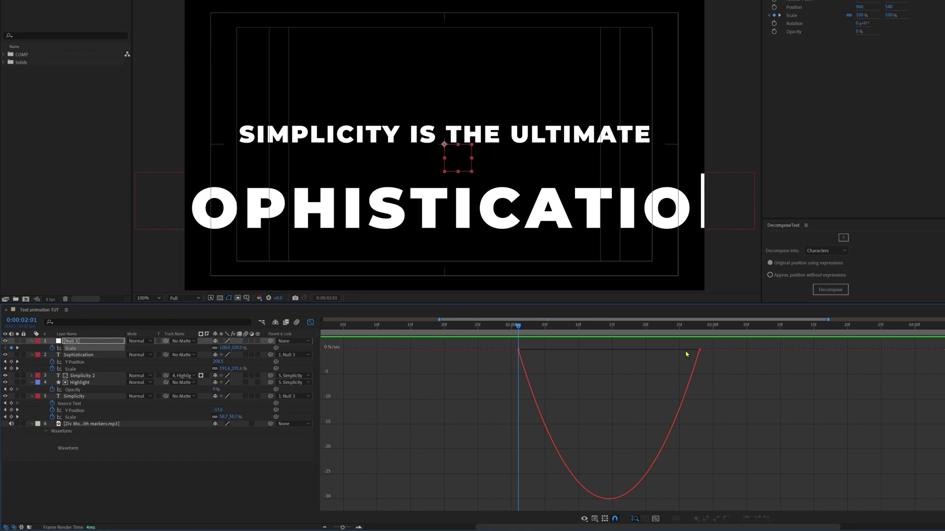
{"action": "left_click_drag", "start_coordinate": [670, 351], "coordinate": [541, 351]}
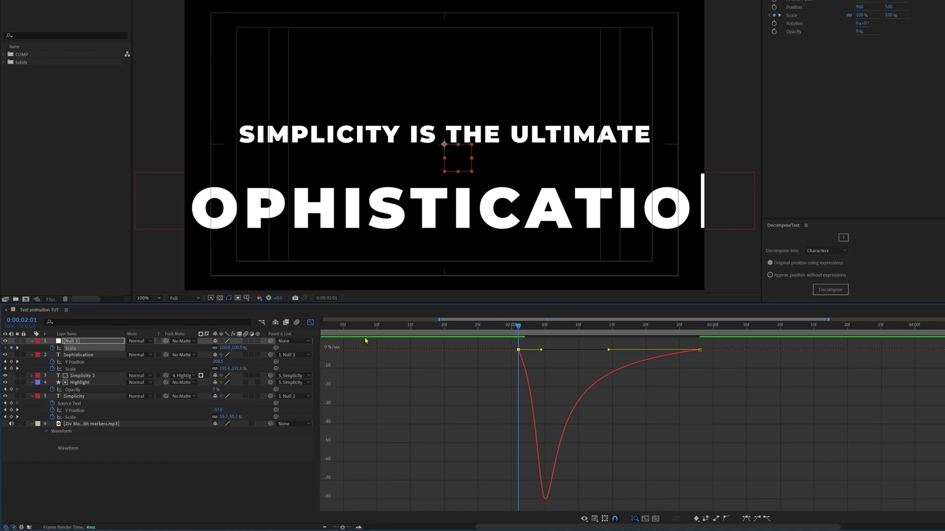
{"action": "left_click", "coordinate": [311, 322]}
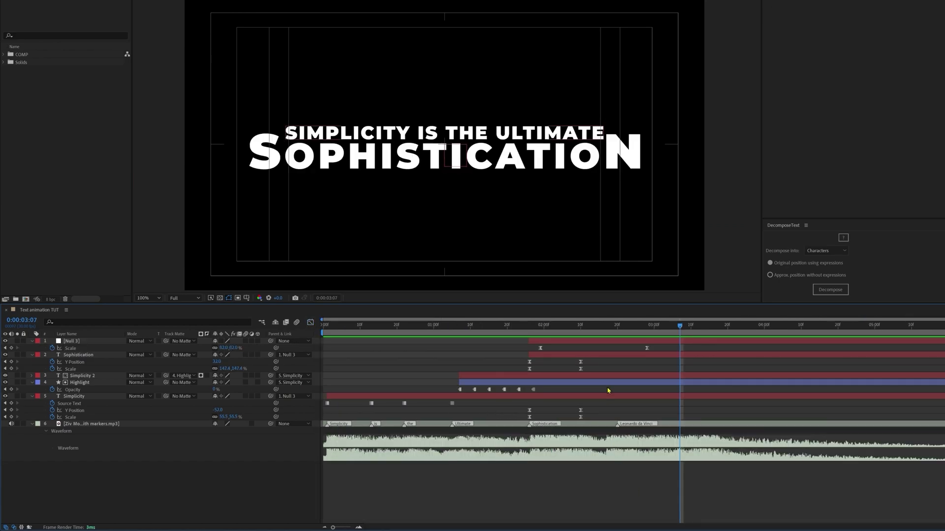
{"action": "left_click", "coordinate": [617, 333]}
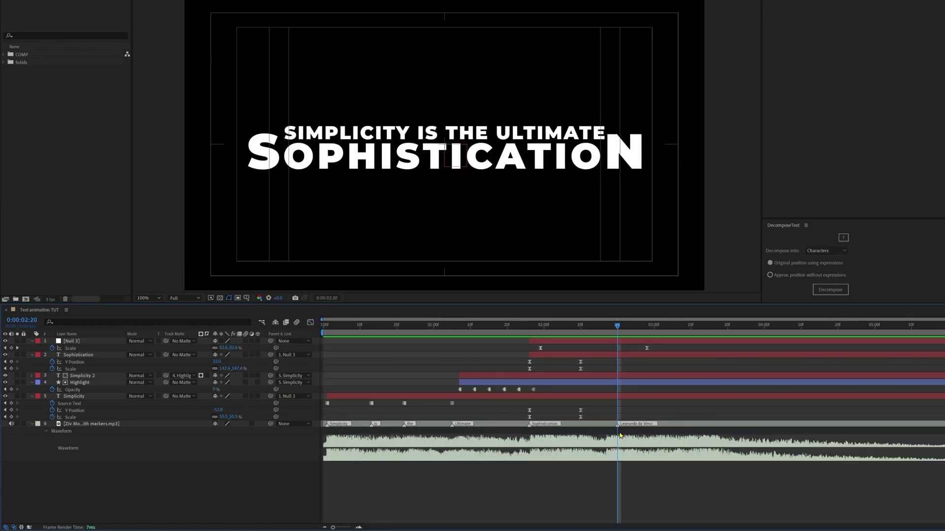
Step: Add a dark solid beneath the text layers and split it at 2:20
{"action": "right_click", "coordinate": [130, 473]}
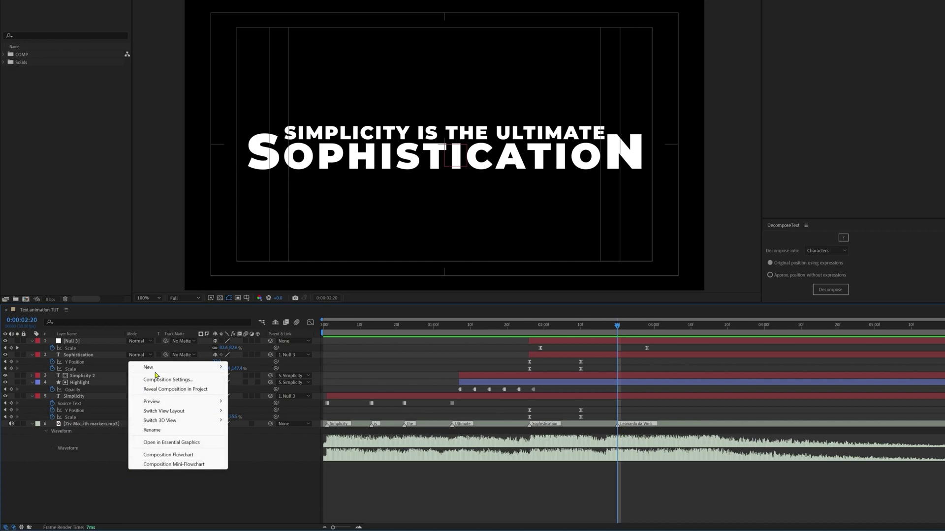
{"action": "mouse_move", "coordinate": [147, 365]}
{"action": "left_click", "coordinate": [241, 374]}
{"action": "left_click", "coordinate": [473, 221]}
{"action": "mouse_move", "coordinate": [99, 342]}
{"action": "left_mouse_down"}
{"action": "mouse_move", "coordinate": [98, 426]}
{"action": "mouse_move", "coordinate": [105, 339]}
{"action": "left_mouse_up"}
{"action": "key", "text": "ctrl+shift+d"}
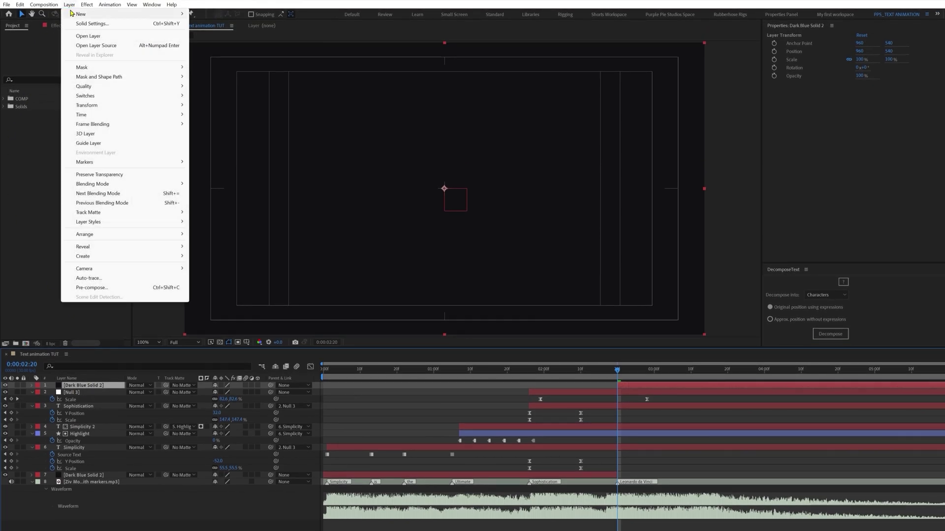
Step: Create a near-white Pale Blue Solid 1 with a faint violet tint
{"action": "left_click", "coordinate": [81, 26]}
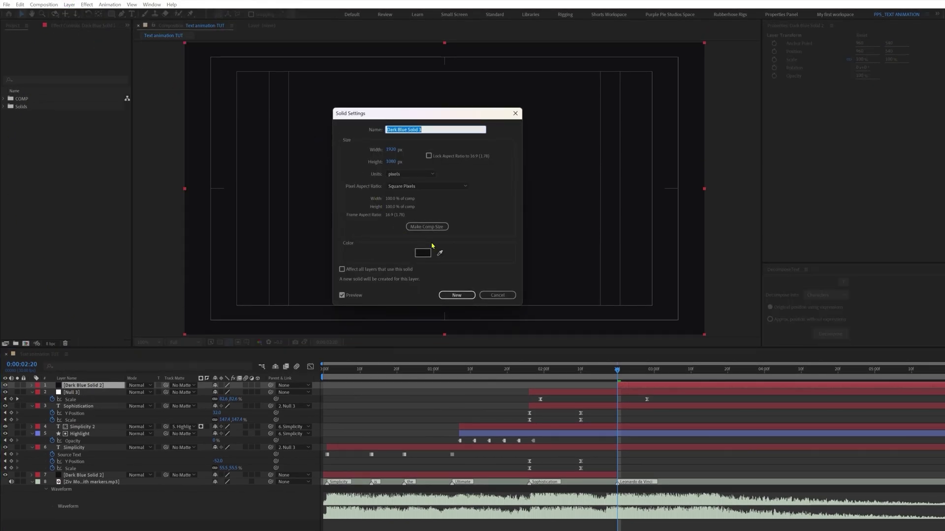
{"action": "left_click", "coordinate": [424, 254]}
{"action": "left_click_drag", "start_coordinate": [754, 144], "coordinate": [731, 108]}
{"action": "mouse_move", "coordinate": [843, 140]}
{"action": "left_mouse_down"}
{"action": "mouse_move", "coordinate": [845, 157]}
{"action": "mouse_move", "coordinate": [848, 143]}
{"action": "left_mouse_up"}
{"action": "left_click", "coordinate": [908, 108]}
{"action": "left_click", "coordinate": [456, 295]}
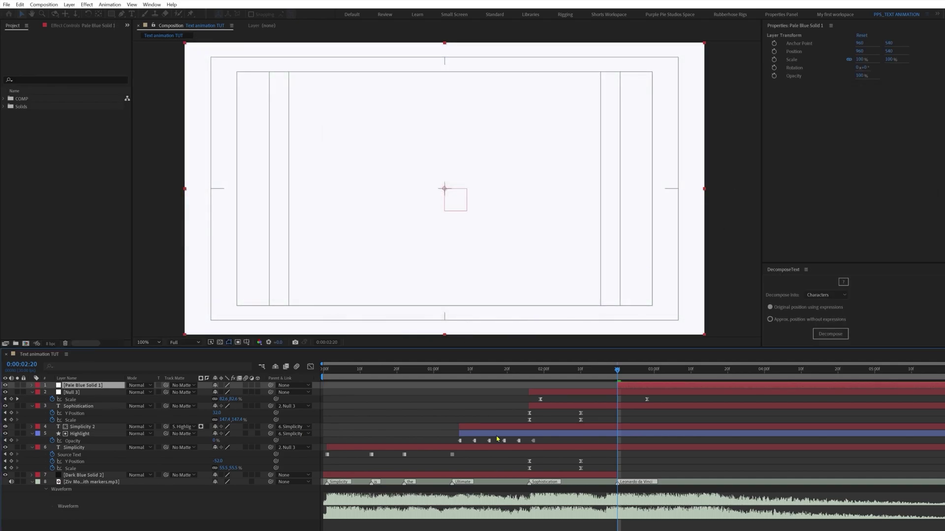
Step: Trim the quote layers from Null 3 to Simplicity to end at 2:20
{"action": "left_click", "coordinate": [93, 448]}
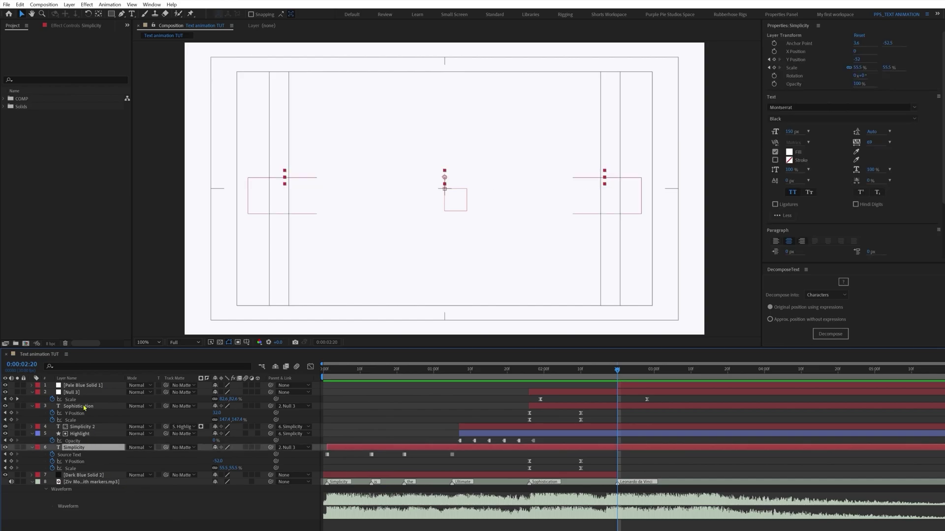
{"action": "left_click", "coordinate": [86, 392], "text": "shift"}
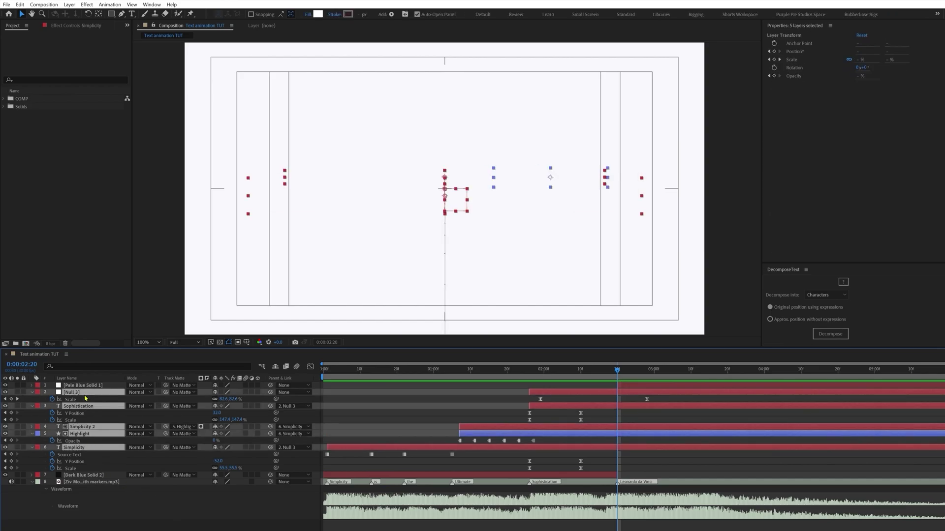
{"action": "key", "text": "alt+bracketright"}
{"action": "key", "text": "ctrl+shift+a"}
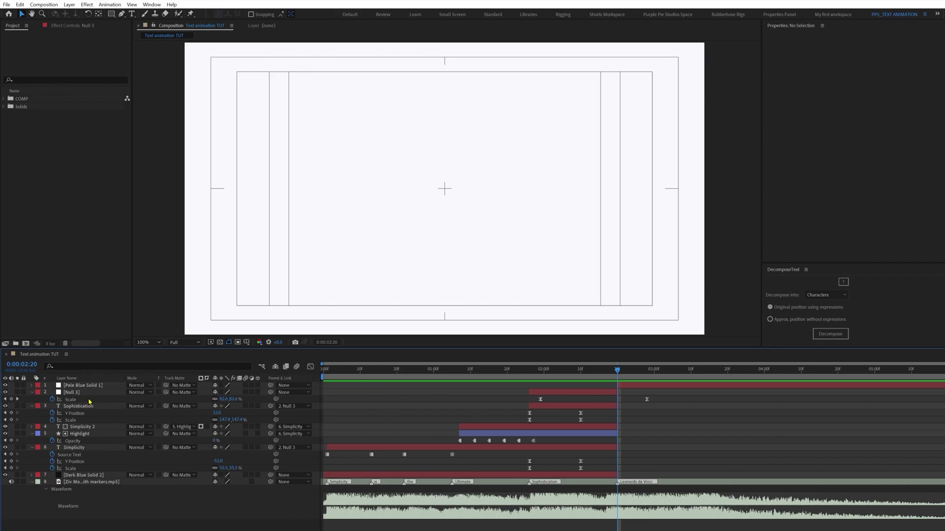
Step: Lock the old layers from Null 3 through Dark Blue Solid 2
{"action": "left_click", "coordinate": [91, 392]}
{"action": "left_click", "coordinate": [98, 469], "text": "shift"}
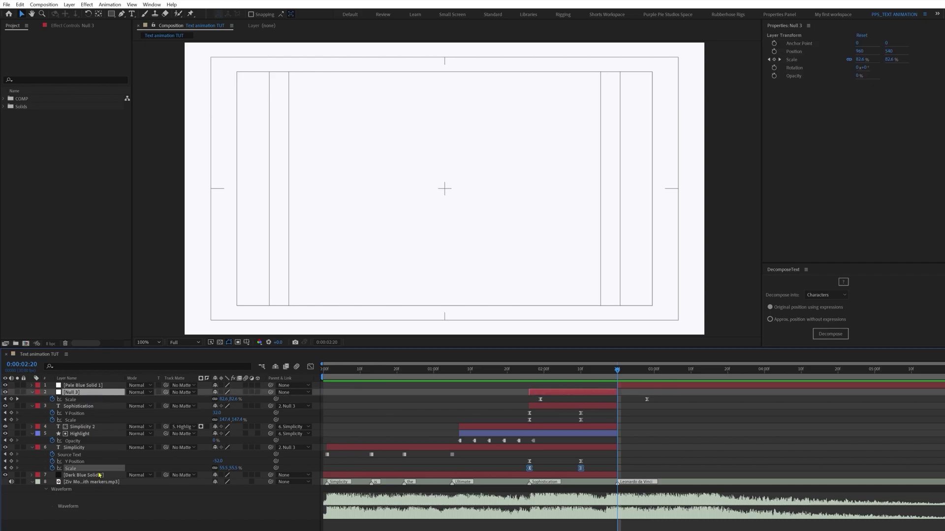
{"action": "left_click", "coordinate": [97, 476], "text": "shift"}
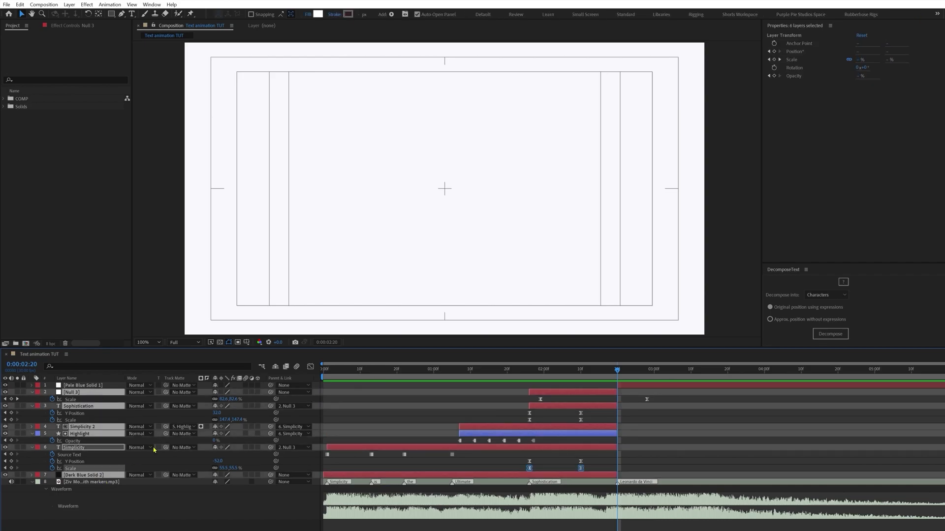
{"action": "left_click_drag", "start_coordinate": [23, 392], "coordinate": [24, 475]}
Step: Hide the shy layers and paste 'Leonardo da Vinci' as a new text layer
{"action": "left_click", "coordinate": [275, 367]}
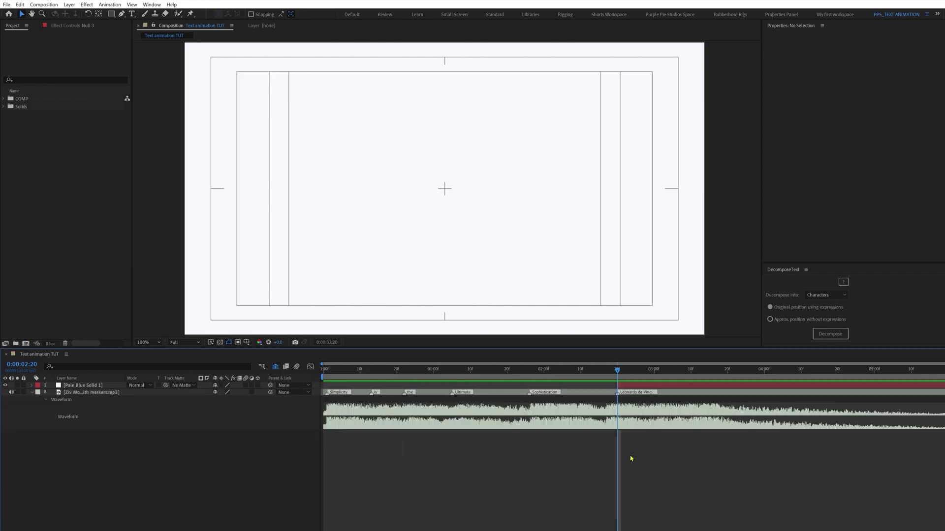
{"action": "double_click", "coordinate": [617, 393]}
{"action": "key", "text": "ctrl+c"}
{"action": "left_click", "coordinate": [526, 290]}
{"action": "left_click", "coordinate": [131, 14]}
{"action": "left_click", "coordinate": [415, 175]}
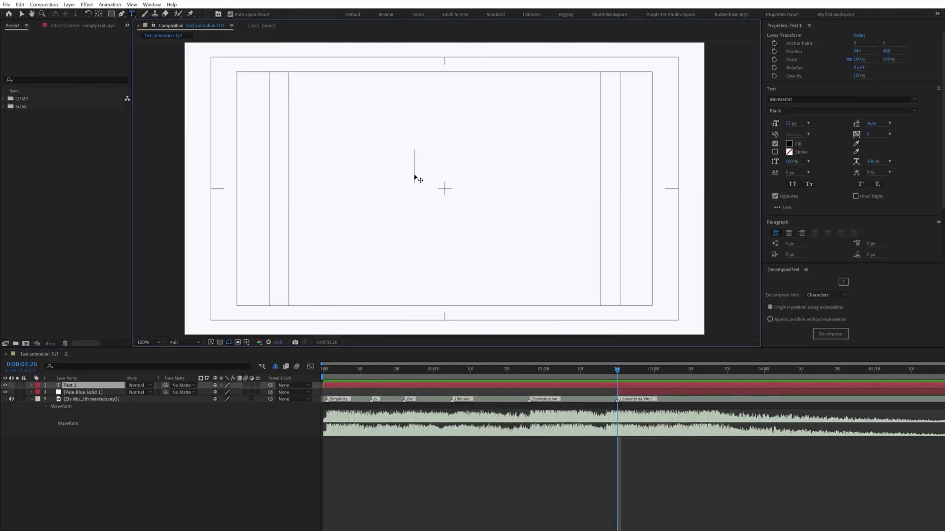
{"action": "key", "text": "ctrl+v"}
{"action": "key", "text": "Escape"}
Step: Make the title fill black, centre its anchor point, and centre it in the composition
{"action": "left_click", "coordinate": [788, 144]}
{"action": "left_click_drag", "start_coordinate": [742, 173], "coordinate": [719, 204]}
{"action": "left_click", "coordinate": [911, 109]}
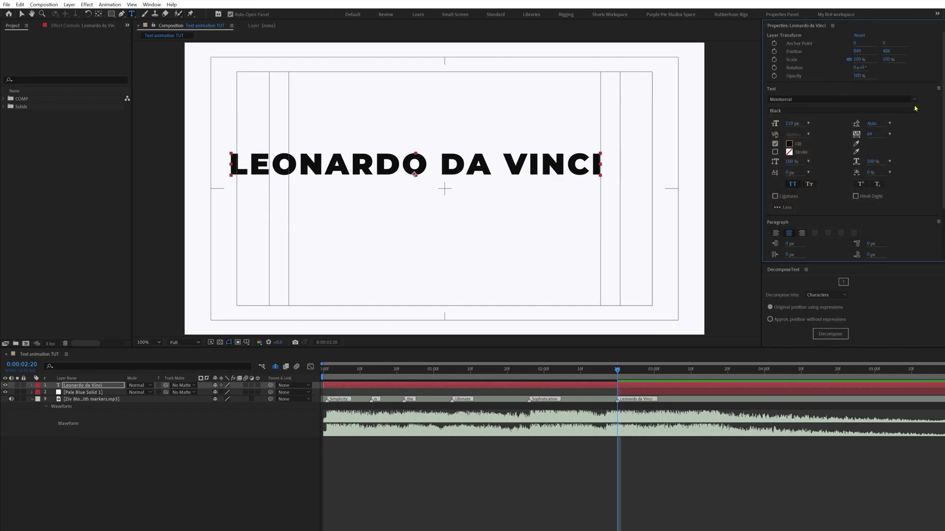
{"action": "key", "text": "ctrl+alt+Home"}
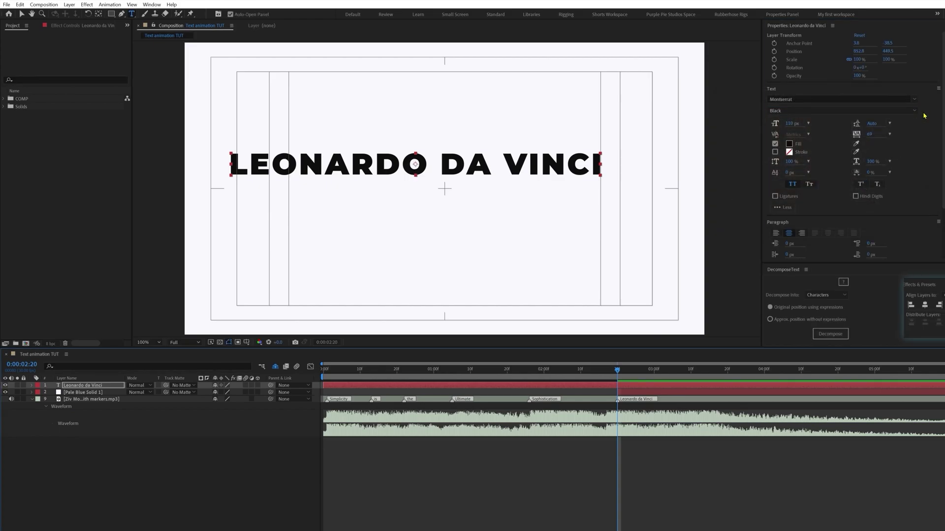
{"action": "left_click", "coordinate": [877, 306]}
{"action": "left_click", "coordinate": [918, 305]}
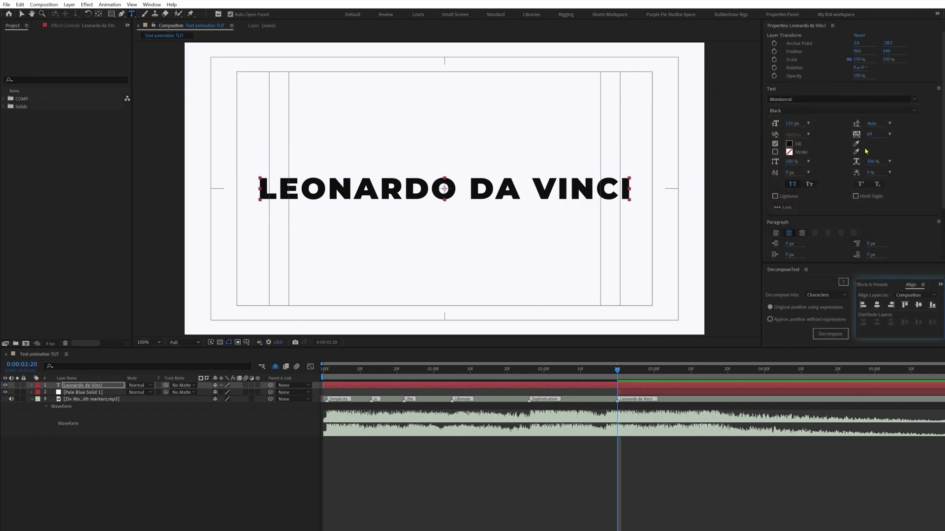
Step: Scale the title up to 112.9% and start the layer at 0:00:02:20
{"action": "key", "text": "v"}
{"action": "left_click_drag", "start_coordinate": [629, 190], "coordinate": [653, 191]}
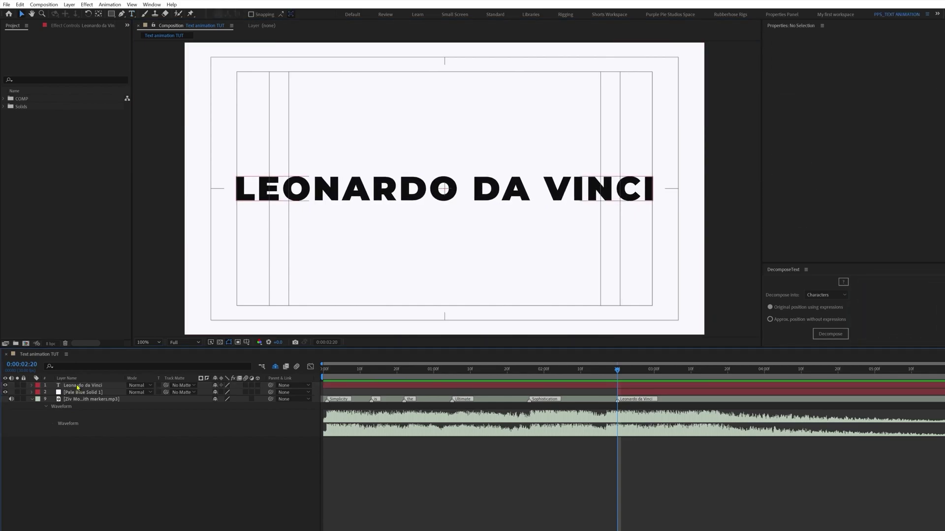
{"action": "left_click", "coordinate": [77, 386]}
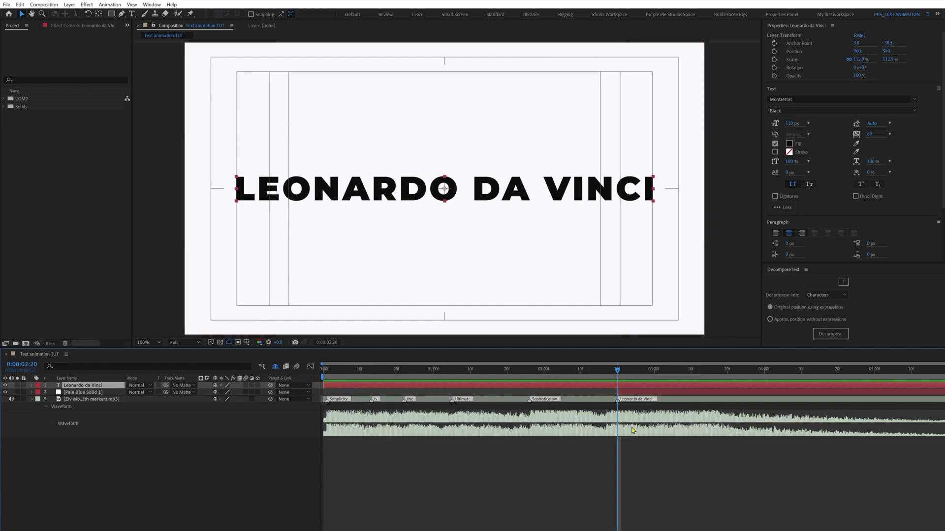
{"action": "key", "text": "bracketleft"}
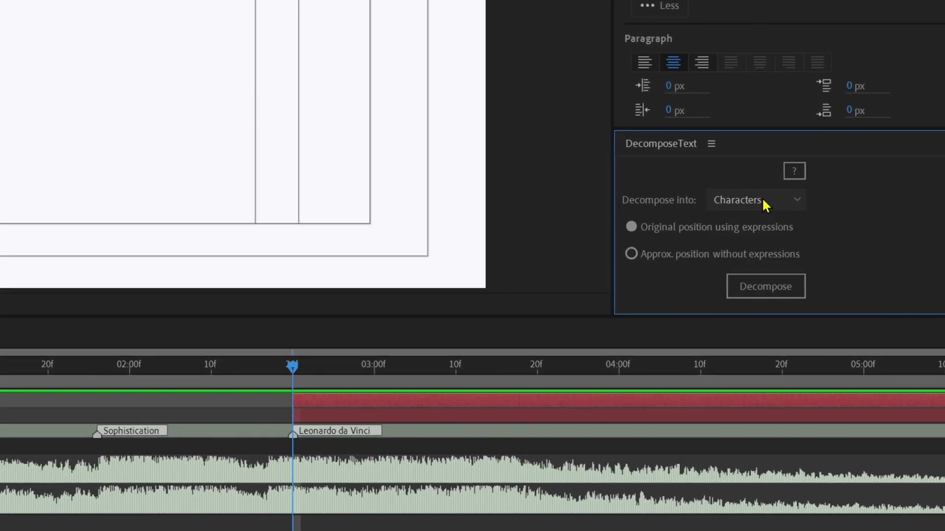
Step: Decompose the title into word layers using Words and Approx. position without expressions
{"action": "left_click", "coordinate": [831, 295]}
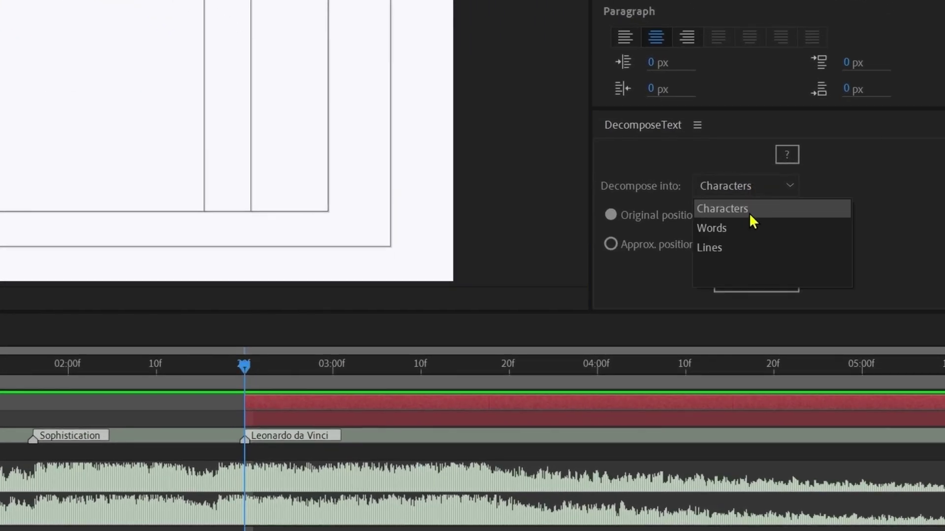
{"action": "left_click", "coordinate": [821, 303]}
{"action": "left_click", "coordinate": [729, 228]}
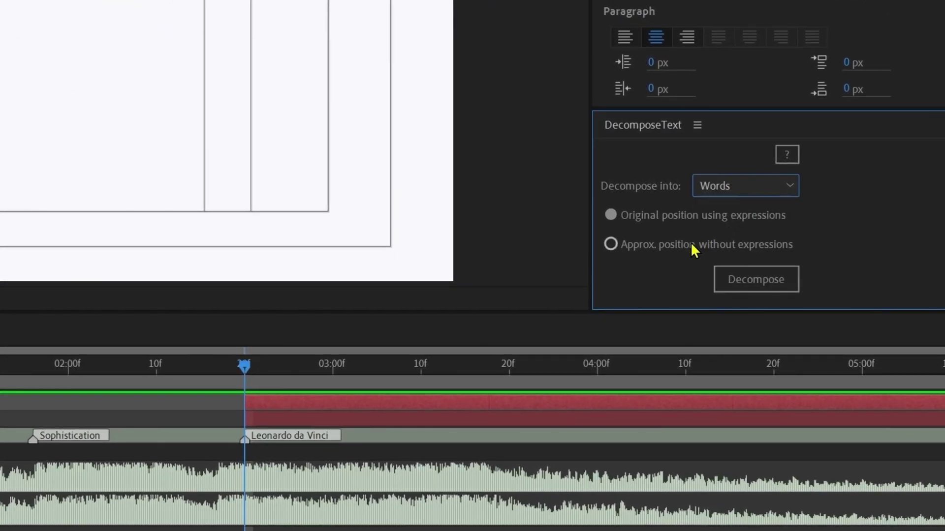
{"action": "left_click", "coordinate": [610, 244]}
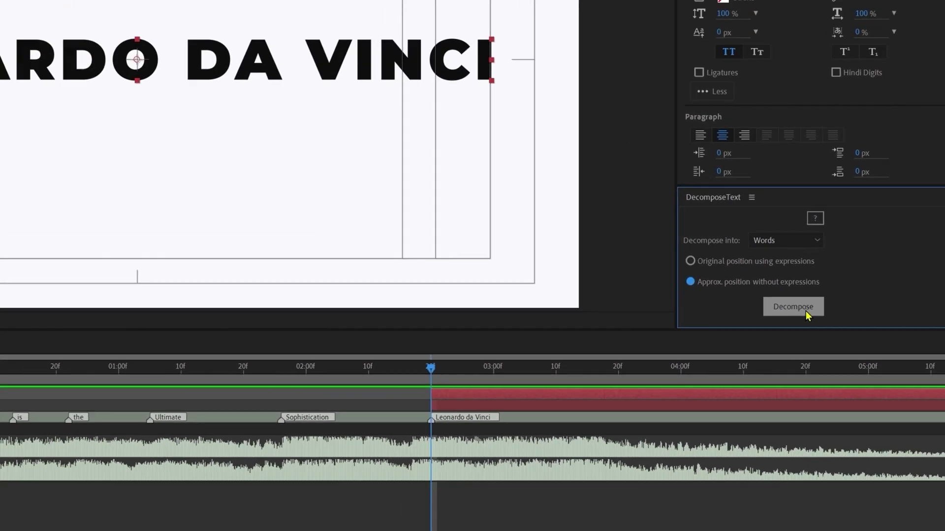
{"action": "left_click", "coordinate": [767, 286]}
Step: Delete the original title layer and respace DA and VINCI evenly around the centre
{"action": "left_click", "coordinate": [72, 407]}
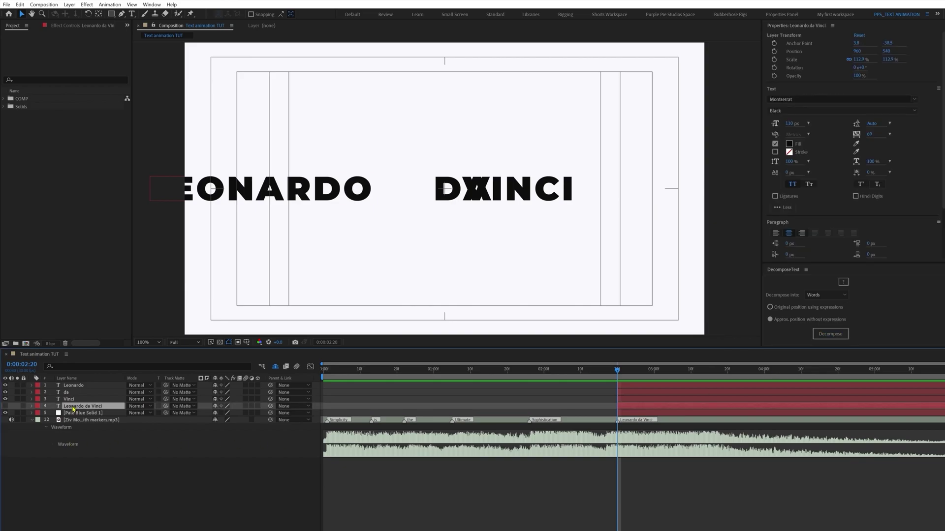
{"action": "key", "text": "Delete"}
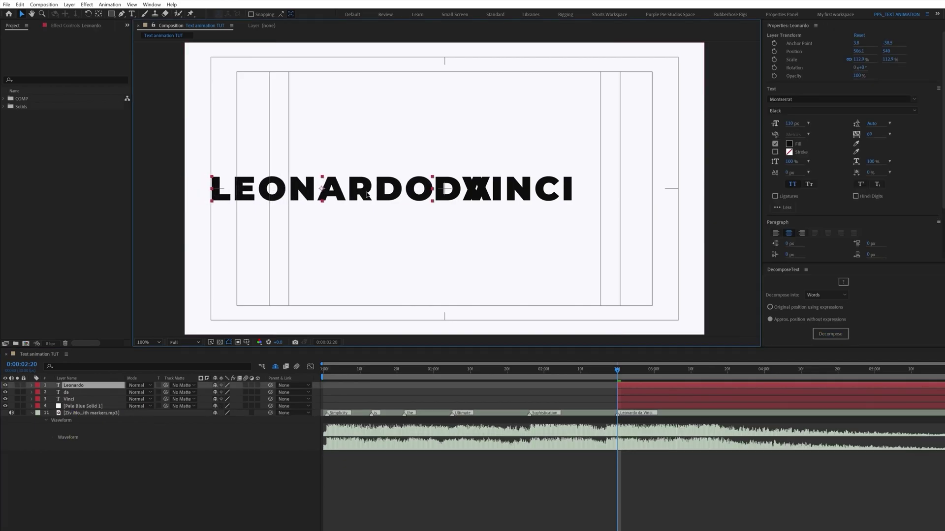
{"action": "left_click", "coordinate": [73, 400]}
{"action": "left_click_drag", "start_coordinate": [517, 194], "coordinate": [568, 195]}
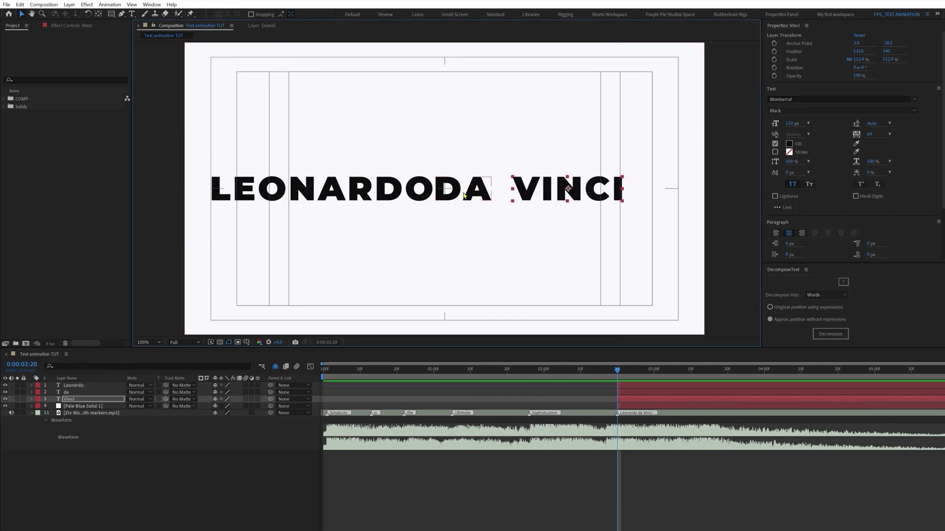
{"action": "left_click_drag", "start_coordinate": [459, 195], "coordinate": [468, 195]}
{"action": "left_click_drag", "start_coordinate": [557, 196], "coordinate": [553, 195]}
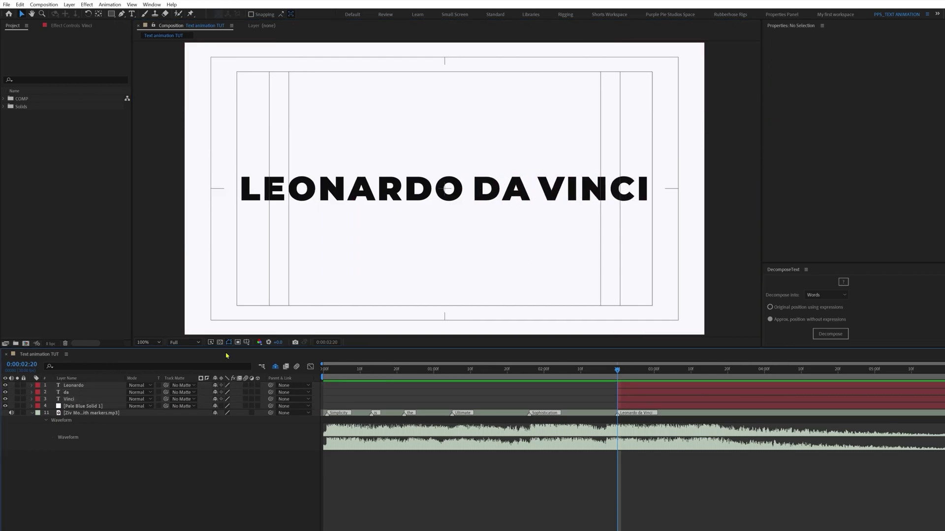
{"action": "left_click", "coordinate": [112, 14]}
Step: Draw a rectangle around the title with no fill and only a stroke
{"action": "left_click_drag", "start_coordinate": [236, 174], "coordinate": [653, 205]}
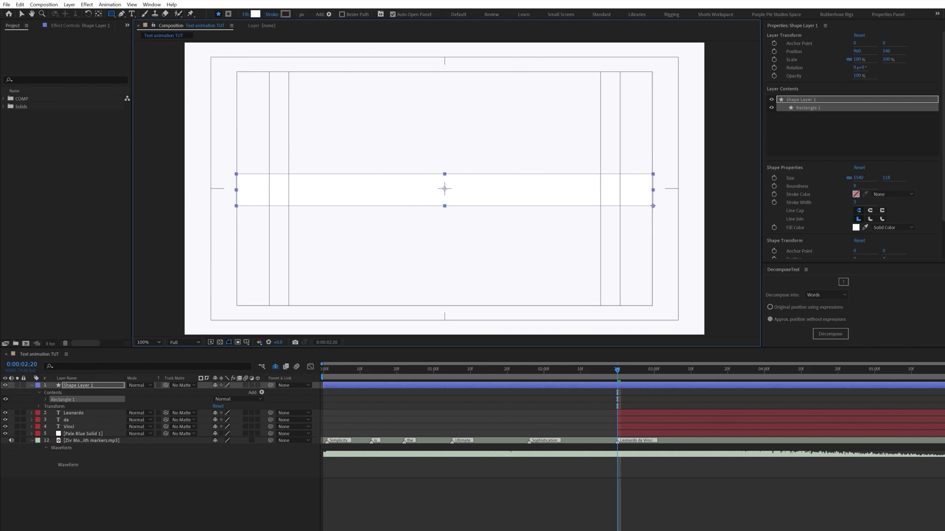
{"action": "left_click", "coordinate": [78, 385]}
{"action": "left_click", "coordinate": [245, 14]}
{"action": "left_click", "coordinate": [435, 185]}
{"action": "left_click", "coordinate": [464, 231]}
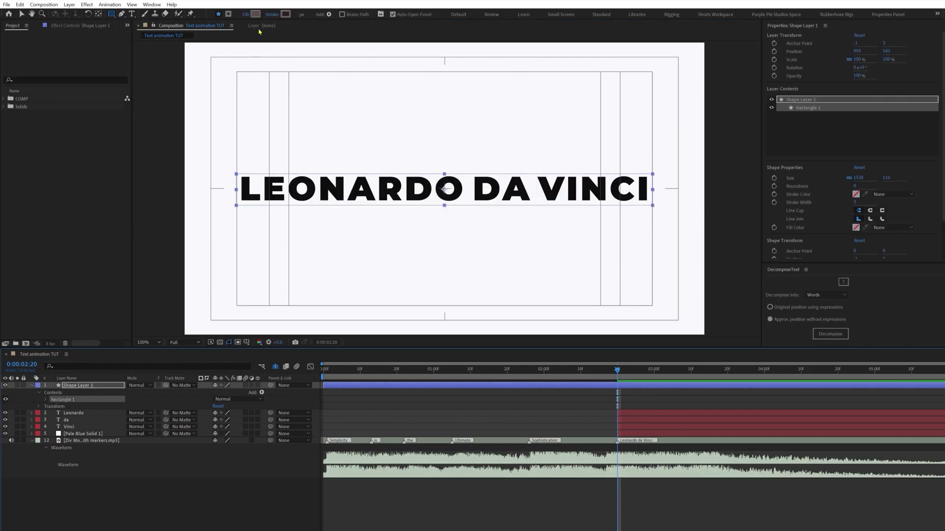
{"action": "left_click", "coordinate": [856, 193]}
{"action": "left_click", "coordinate": [905, 110]}
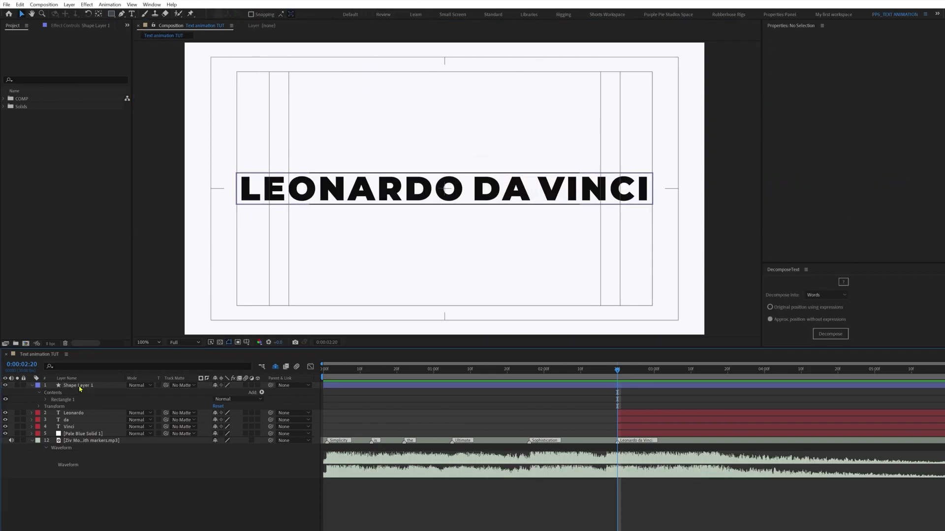
Step: Duplicate the outlined rectangle and give the copy a white fill with no stroke
{"action": "left_click", "coordinate": [82, 387]}
{"action": "key", "text": "ctrl+d"}
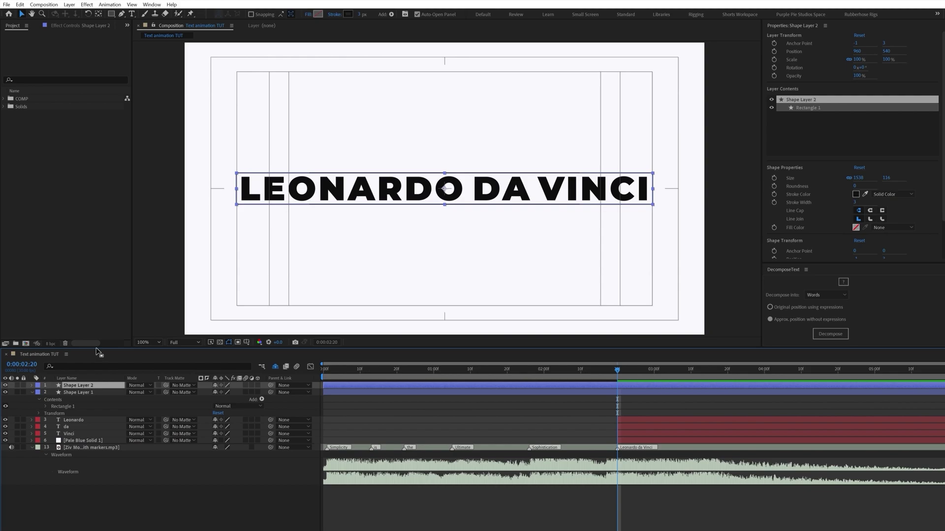
{"action": "left_click", "coordinate": [317, 14]}
{"action": "left_click", "coordinate": [756, 139]}
{"action": "left_click_drag", "start_coordinate": [738, 130], "coordinate": [731, 107]}
{"action": "left_click", "coordinate": [908, 108]}
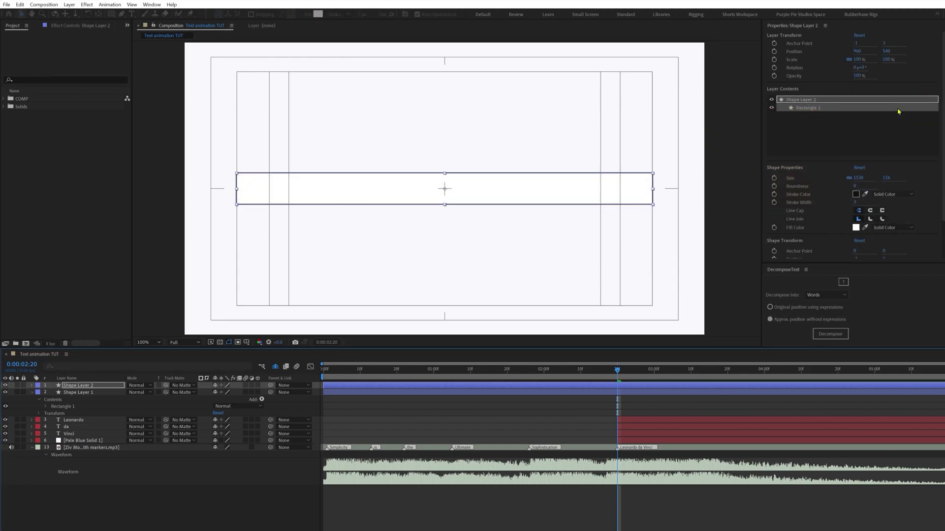
{"action": "left_click", "coordinate": [334, 13]}
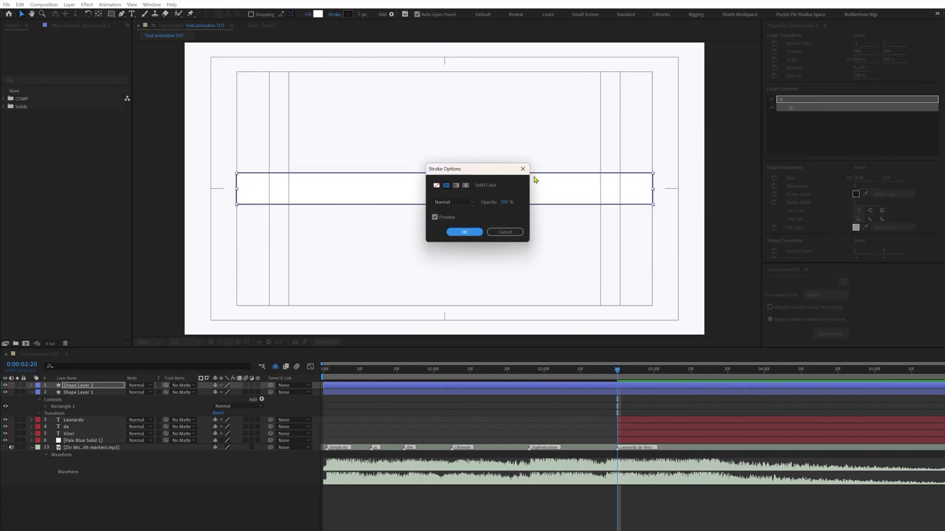
{"action": "left_click", "coordinate": [436, 187]}
{"action": "left_click", "coordinate": [461, 235]}
Step: Rename the duplicate rectangle 'Matte' and move it down one layer
{"action": "left_click", "coordinate": [105, 387]}
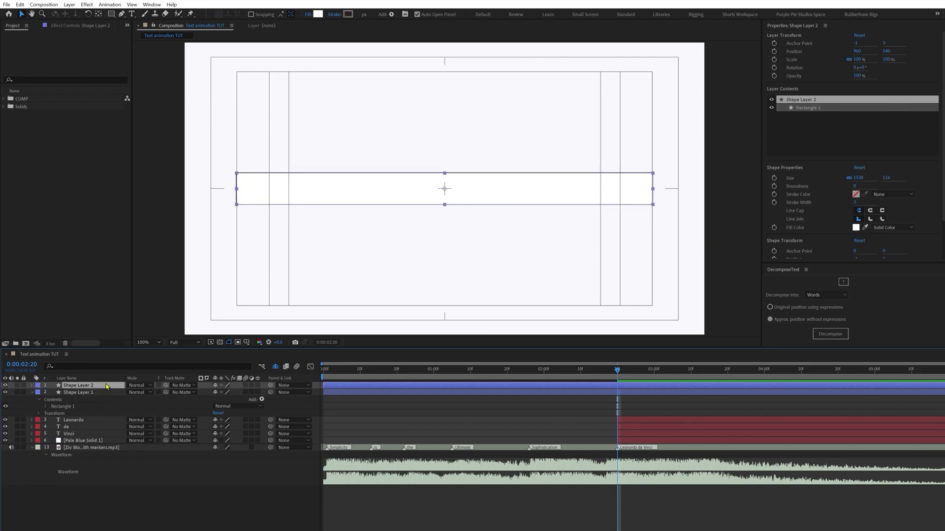
{"action": "key", "text": "Return"}
{"action": "type", "text": "Matte"}
{"action": "key", "text": "Return"}
{"action": "key", "text": "ctrl+["}
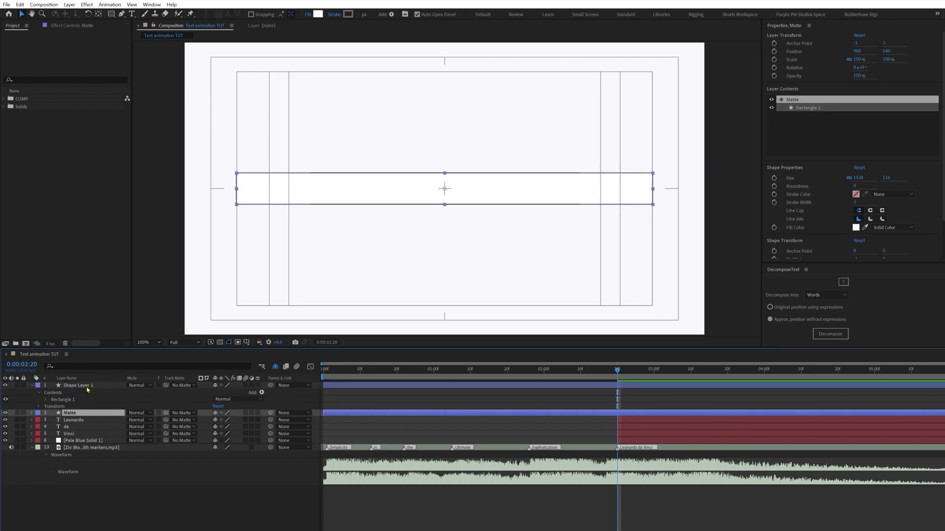
Step: Set Matte as the track matte for Leonardo, da and Vinci, and add Position keyframes
{"action": "left_click", "coordinate": [79, 421]}
{"action": "left_click", "coordinate": [72, 435], "text": "shift"}
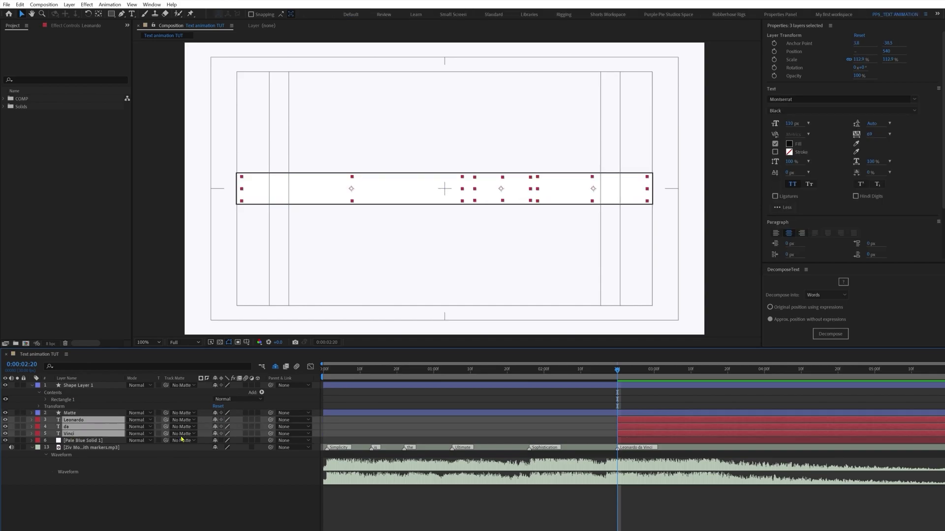
{"action": "left_click_drag", "start_coordinate": [165, 419], "coordinate": [81, 417]}
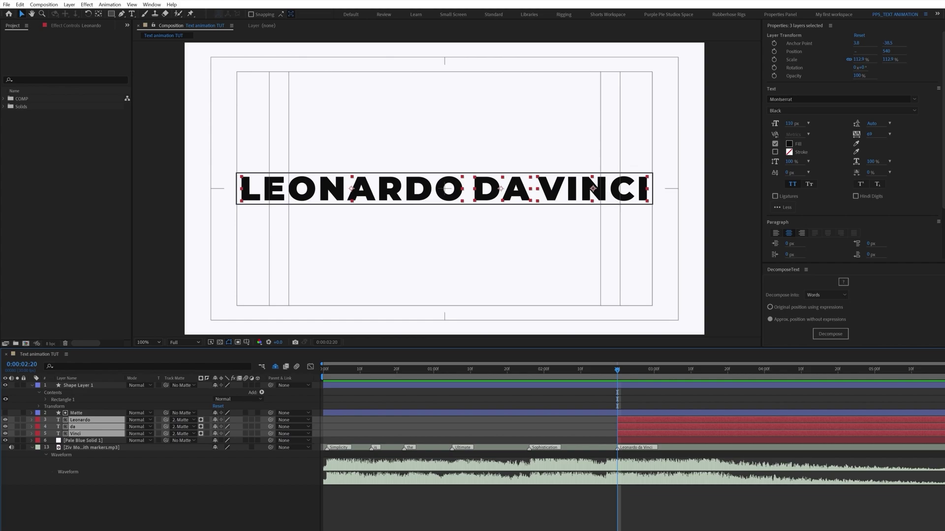
{"action": "left_click", "coordinate": [74, 420]}
{"action": "left_click", "coordinate": [78, 434], "text": "shift"}
{"action": "key", "text": "alt+shift+p"}
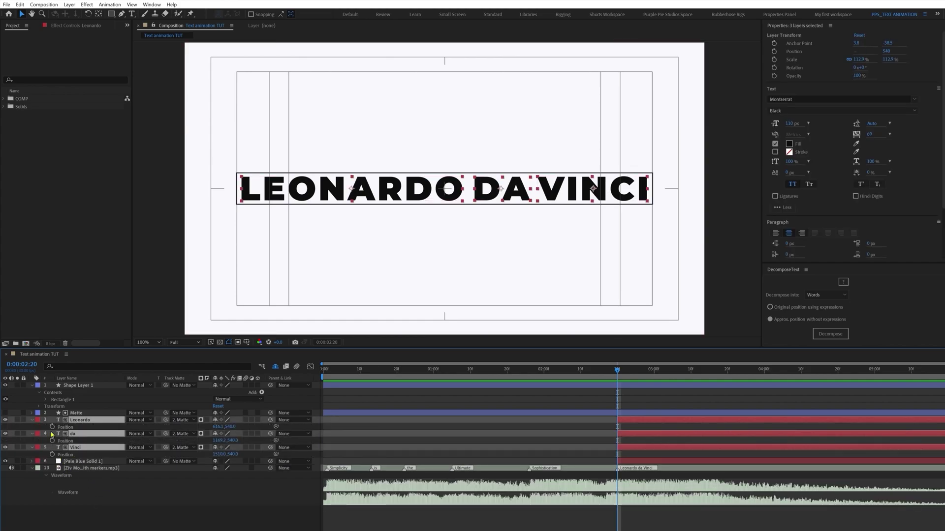
Step: Jump 25 frames ahead to 0:00:03:15 and add Position keyframes for the three words
{"action": "left_click", "coordinate": [26, 365]}
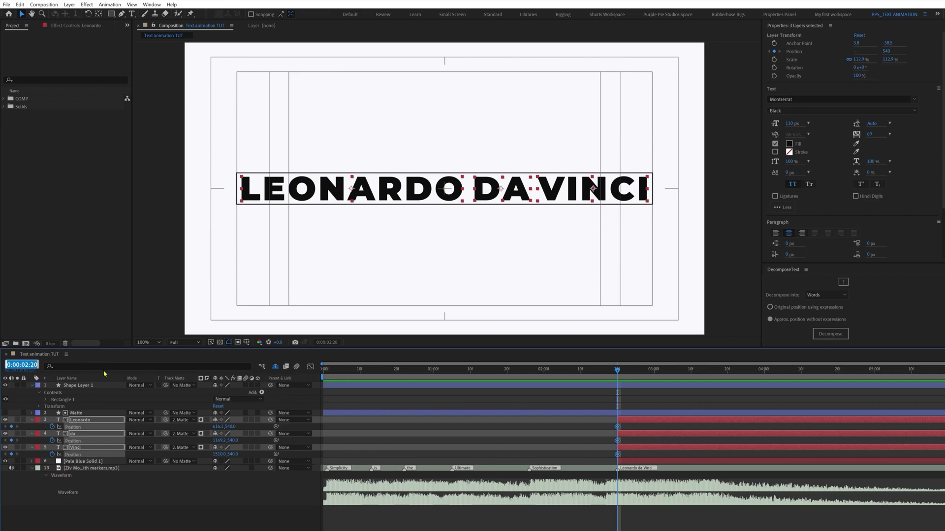
{"action": "type", "text": "+25"}
{"action": "key", "text": "Return"}
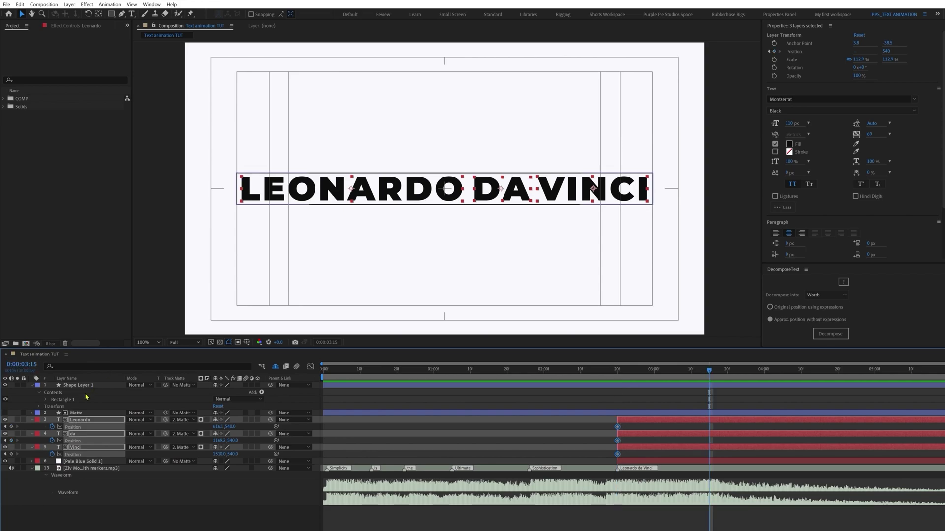
{"action": "key", "text": "alt+shift+p"}
Step: At 2:20, move LEONARDO up, DA down and VINCI up outside the matte
{"action": "key", "text": "i"}
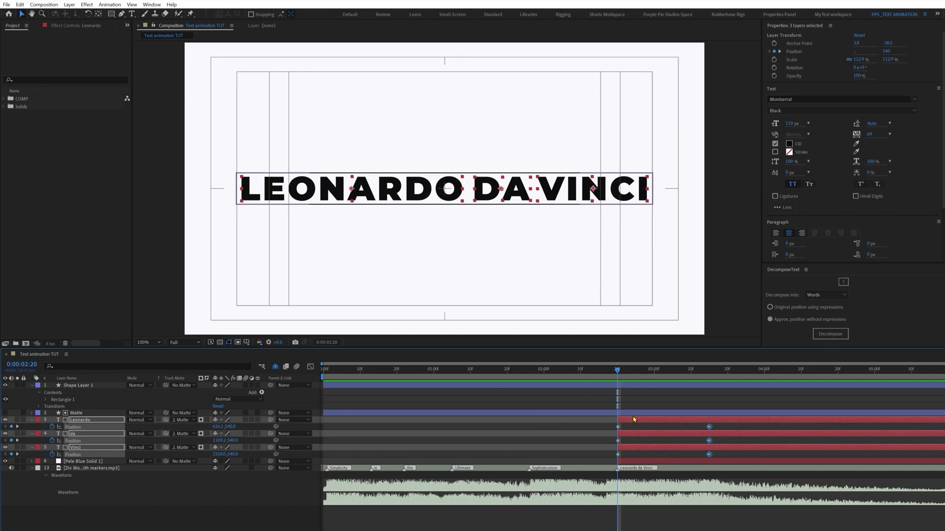
{"action": "left_click", "coordinate": [647, 426]}
{"action": "left_click", "coordinate": [646, 422]}
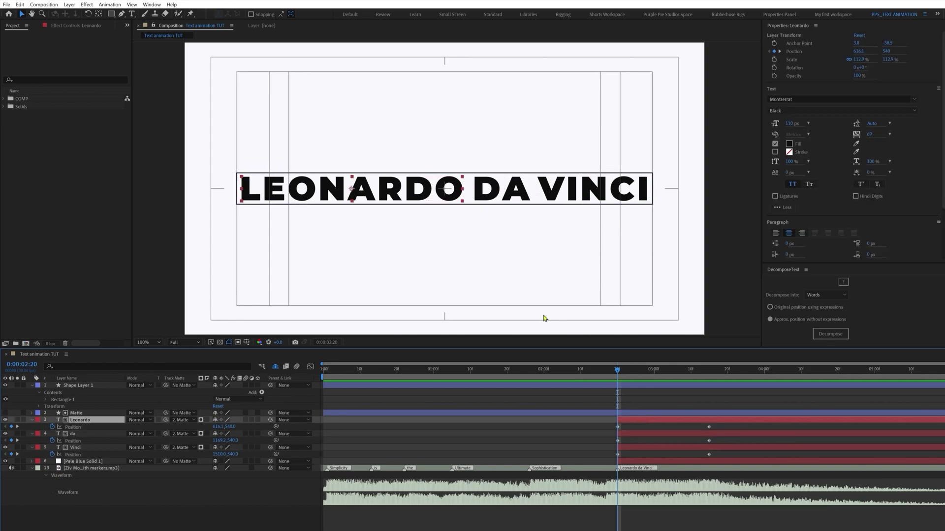
{"action": "left_click_drag", "start_coordinate": [379, 189], "coordinate": [382, 154]}
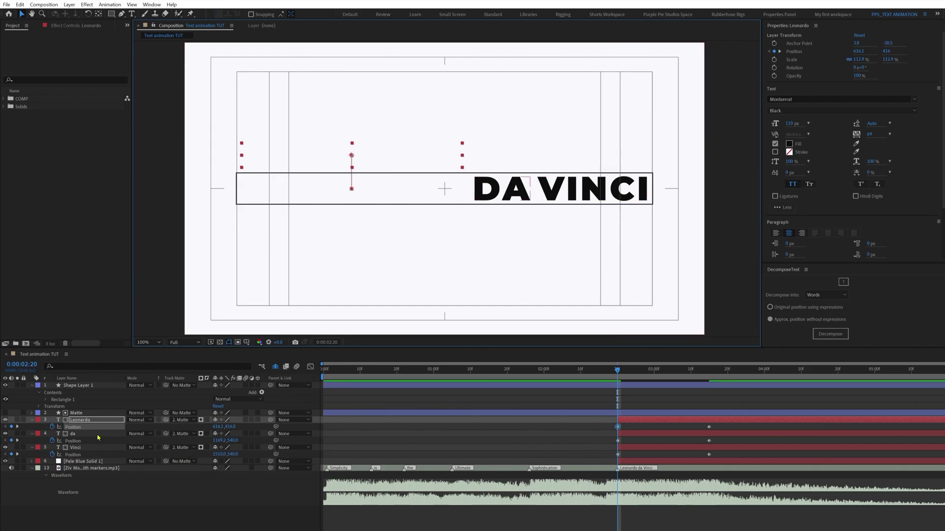
{"action": "left_click_drag", "start_coordinate": [494, 204], "coordinate": [515, 231]}
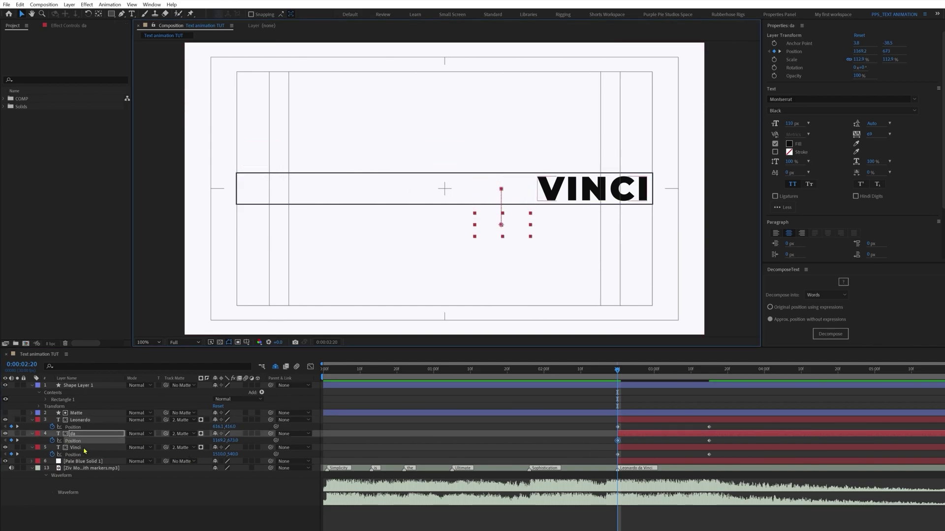
{"action": "left_click_drag", "start_coordinate": [601, 194], "coordinate": [601, 156]}
Step: Easy Ease all six Position keyframes and steepen the ease in the speed graph
{"action": "left_click_drag", "start_coordinate": [719, 424], "coordinate": [606, 461]}
{"action": "key", "text": "F9"}
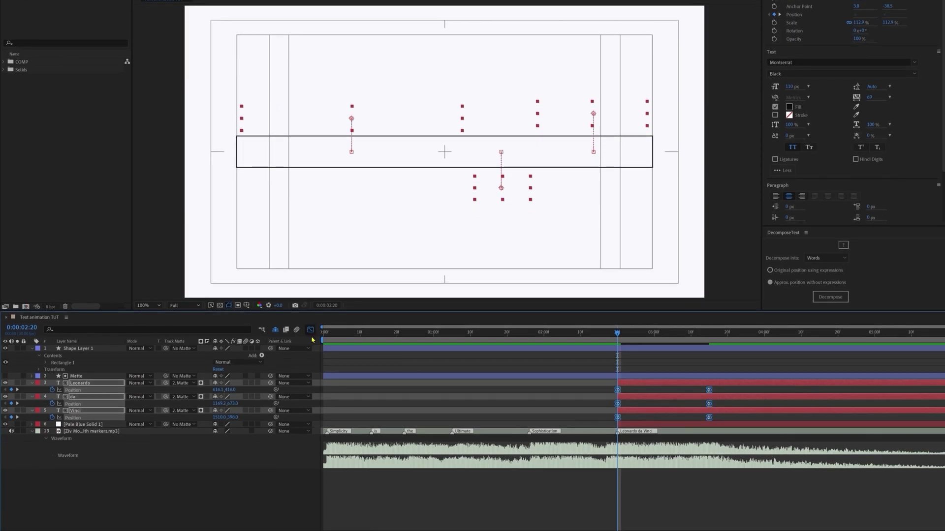
{"action": "key", "text": "shift+F3"}
{"action": "left_click_drag", "start_coordinate": [755, 483], "coordinate": [623, 510]}
{"action": "left_click", "coordinate": [310, 330]}
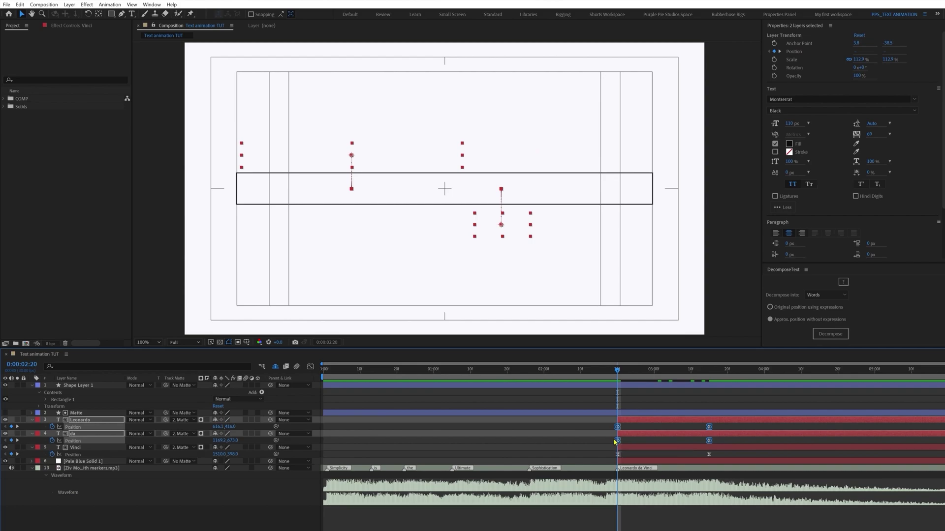
Step: Stagger the words by shifting keyframes later to 2:25, then return to 2:20
{"action": "key", "text": "Page_Down"}
{"action": "key", "text": "Page_Down"}
{"action": "key", "text": "Page_Down"}
{"action": "key", "text": "Page_Down"}
{"action": "key", "text": "Page_Down"}
{"action": "left_click_drag", "start_coordinate": [617, 441], "coordinate": [636, 441]}
{"action": "key", "text": "Page_Down"}
{"action": "key", "text": "Page_Down"}
{"action": "key", "text": "Page_Down"}
{"action": "key", "text": "Page_Down"}
{"action": "key", "text": "Page_Down"}
{"action": "left_click_drag", "start_coordinate": [741, 432], "coordinate": [654, 427]}
{"action": "left_click", "coordinate": [583, 398]}
{"action": "key", "text": "shift+Page_Up"}
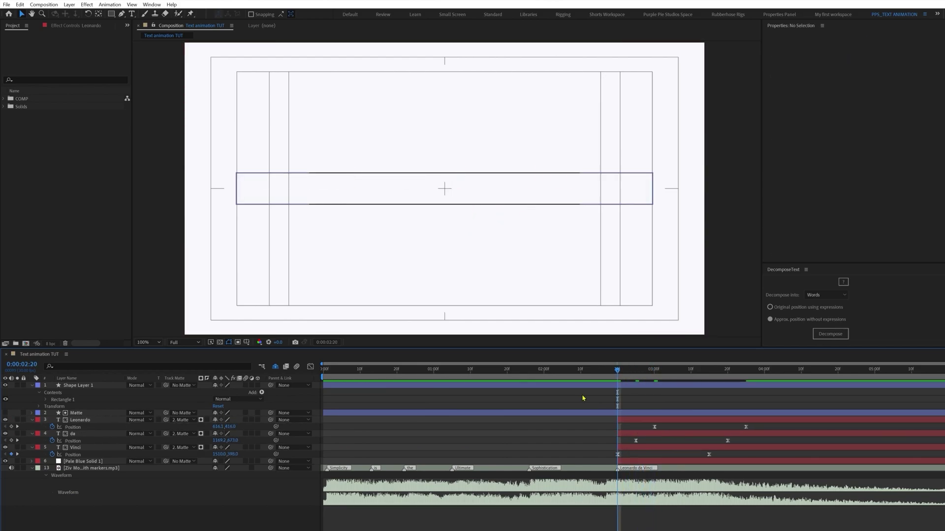
Step: Add Trim Paths to the outlined box and keyframe its Start and Offset at 2:20
{"action": "left_click", "coordinate": [74, 386]}
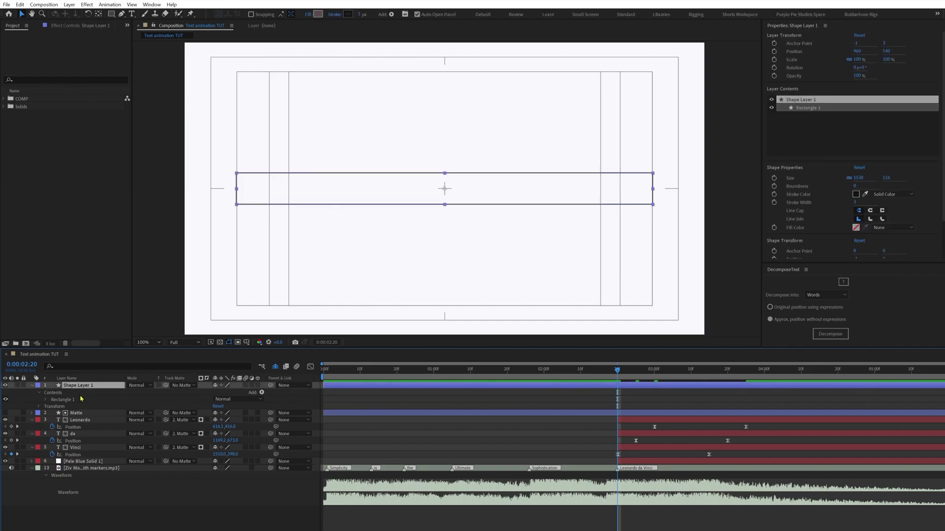
{"action": "left_click", "coordinate": [262, 393]}
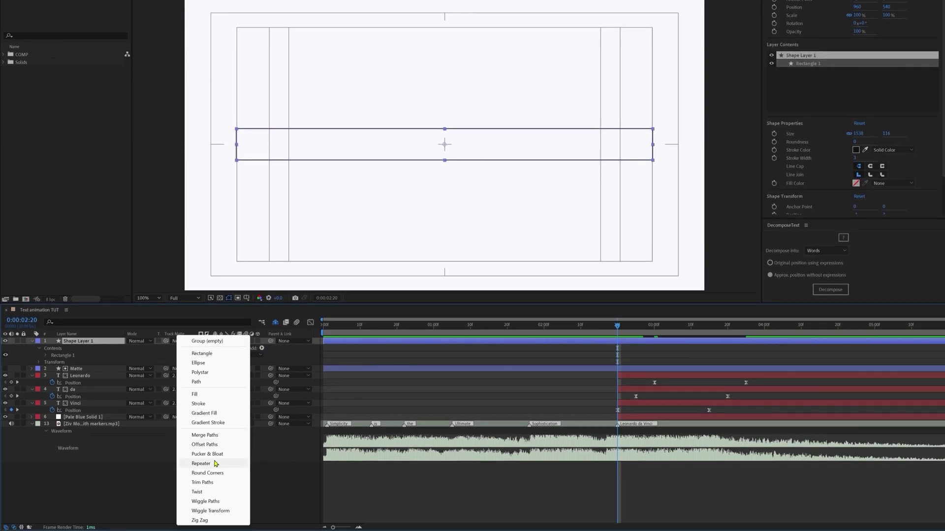
{"action": "left_click", "coordinate": [203, 483]}
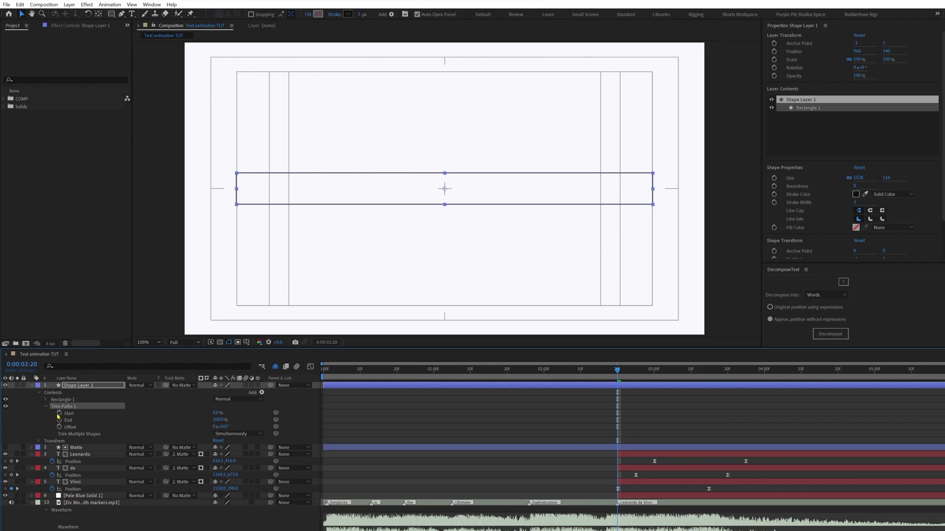
{"action": "left_click", "coordinate": [60, 414]}
{"action": "left_click", "coordinate": [60, 427]}
{"action": "left_click", "coordinate": [475, 428]}
Step: Add Start and Offset keyframes at 5:00, then set Start to 100% at 2:20
{"action": "left_click", "coordinate": [9, 365]}
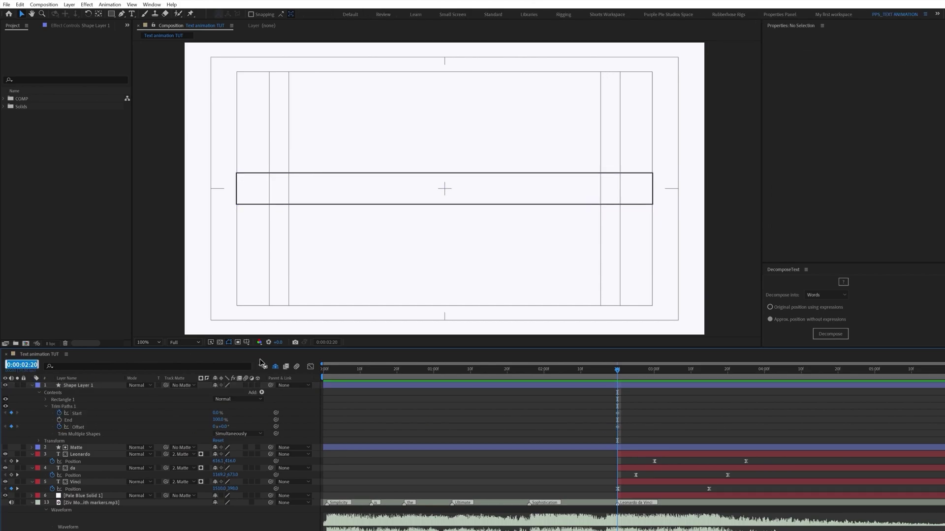
{"action": "type", "text": "+70"}
{"action": "key", "text": "Return"}
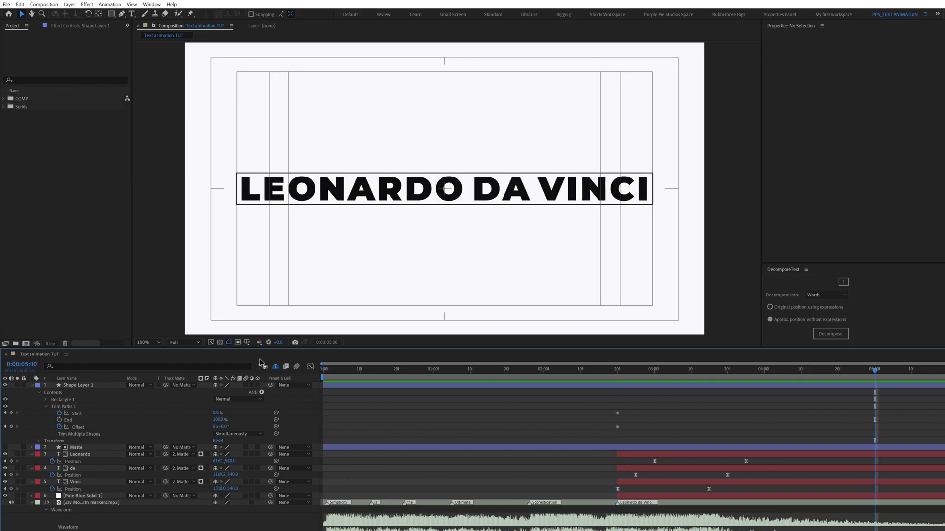
{"action": "left_click", "coordinate": [12, 413]}
{"action": "left_click", "coordinate": [11, 427]}
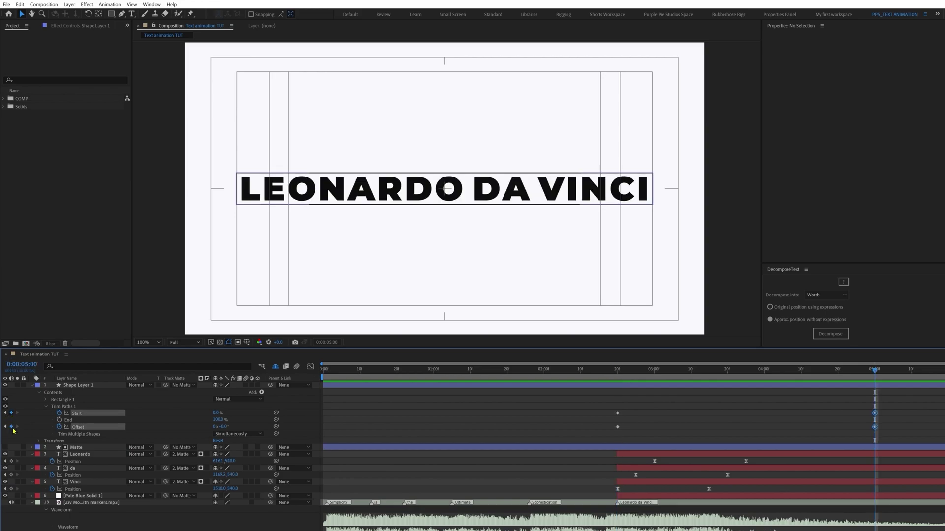
{"action": "left_click", "coordinate": [615, 376]}
{"action": "key", "text": "F2"}
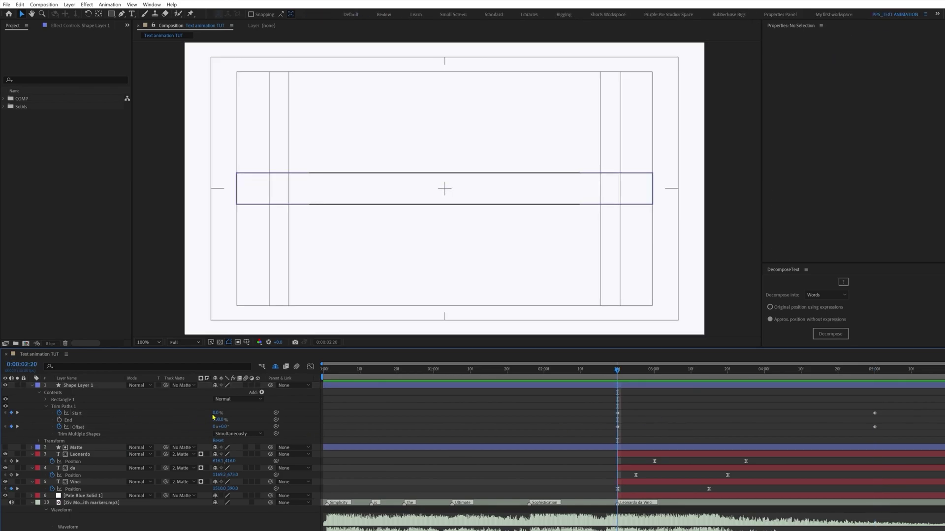
{"action": "left_click_drag", "start_coordinate": [215, 414], "coordinate": [414, 424]}
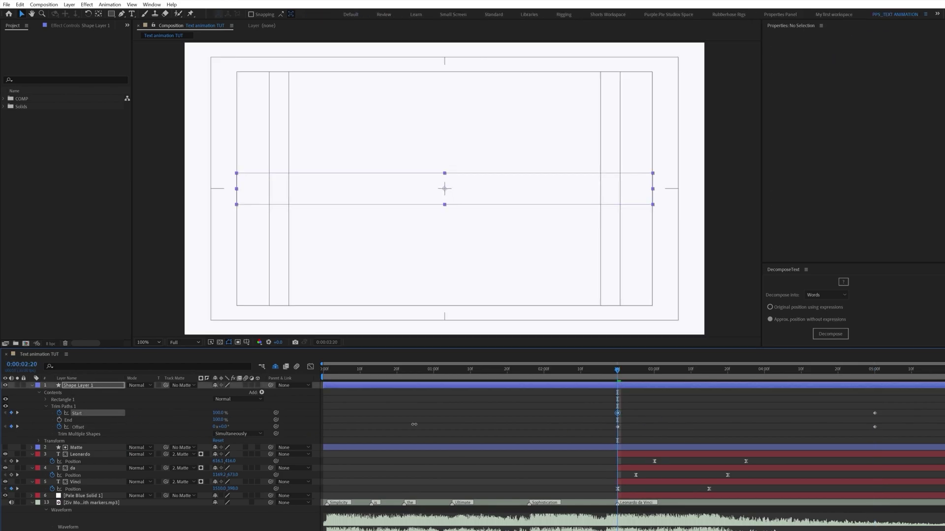
Step: Set the trim Offset to -160° at 5:00
{"action": "left_click", "coordinate": [870, 373]}
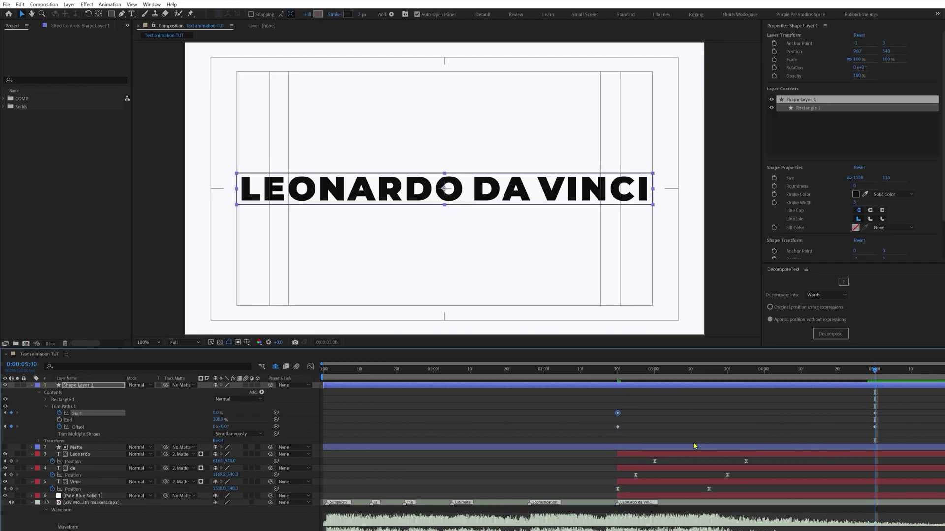
{"action": "left_click", "coordinate": [222, 427]}
{"action": "type", "text": "-"}
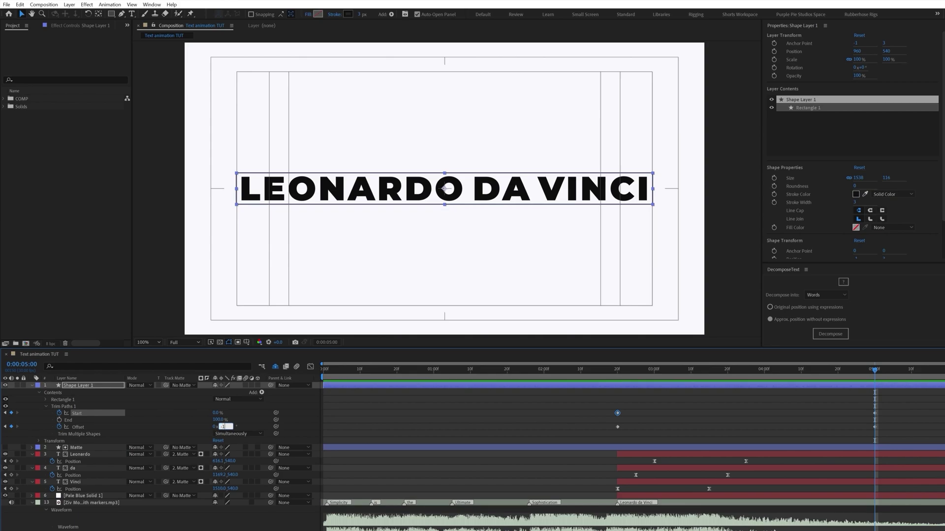
{"action": "type", "text": "160"}
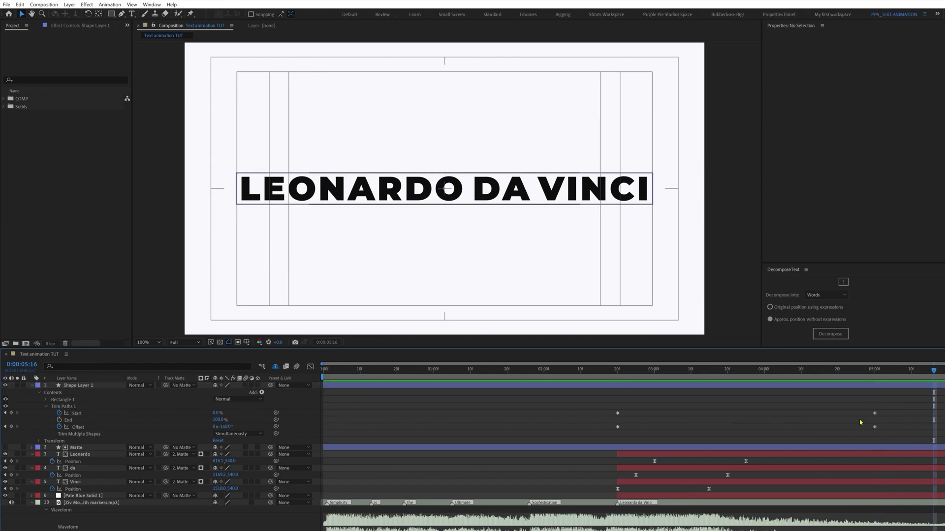
Step: Lengthen the ease into the 5:00 keyframes and adjust the ease out of 2:20
{"action": "left_click_drag", "start_coordinate": [896, 398], "coordinate": [602, 440]}
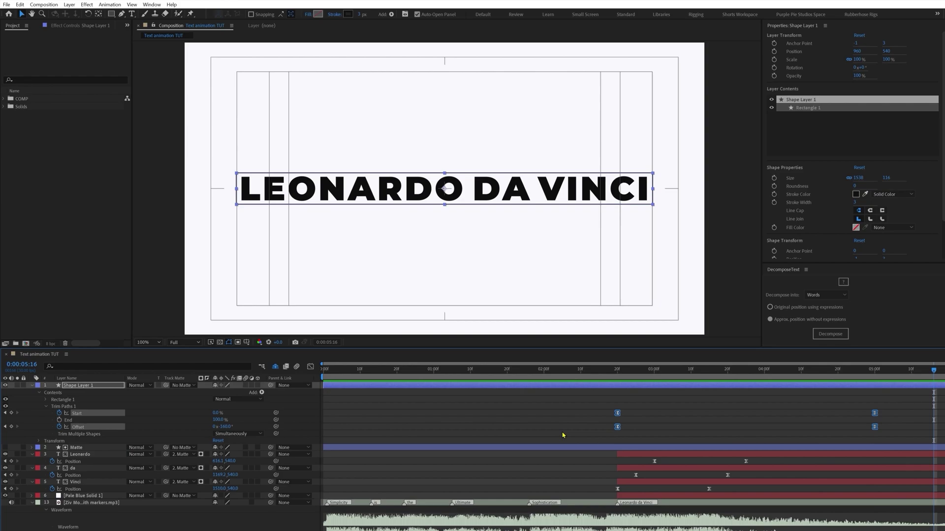
{"action": "left_click", "coordinate": [310, 366]}
{"action": "left_click_drag", "start_coordinate": [892, 384], "coordinate": [807, 425]}
{"action": "left_click_drag", "start_coordinate": [831, 350], "coordinate": [745, 351]}
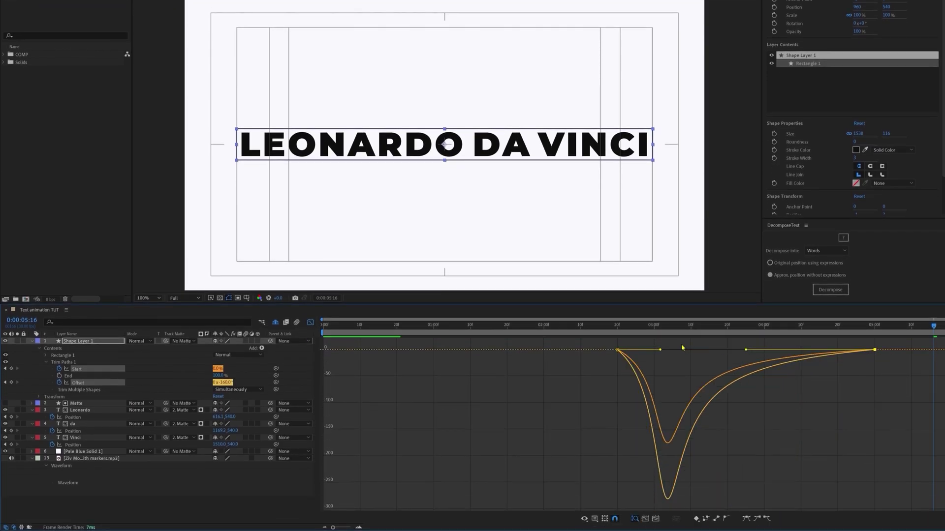
{"action": "left_click_drag", "start_coordinate": [680, 343], "coordinate": [565, 369]}
{"action": "left_click_drag", "start_coordinate": [655, 353], "coordinate": [623, 349]}
{"action": "key", "text": "shift+F3"}
Step: Preview the box drawing on from just before 2:20
{"action": "left_click", "coordinate": [606, 328]}
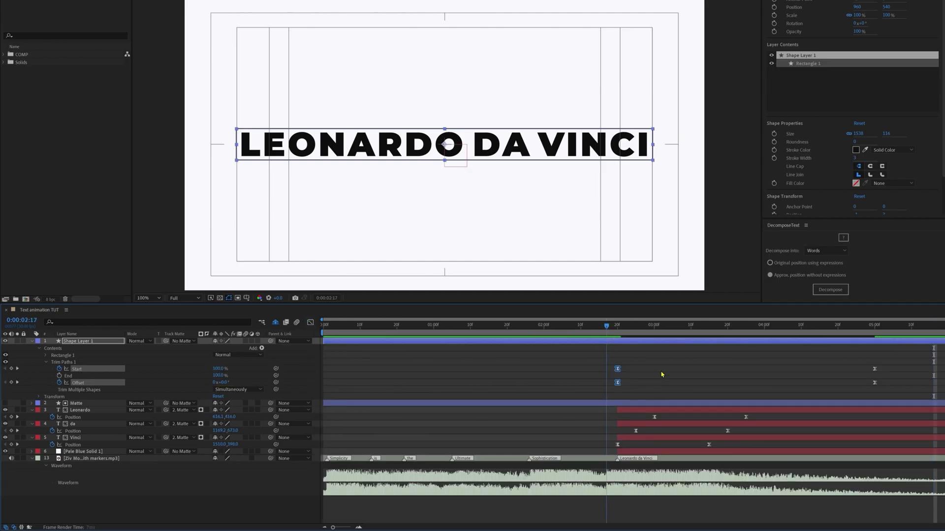
{"action": "left_click", "coordinate": [661, 374]}
{"action": "key", "text": "space"}
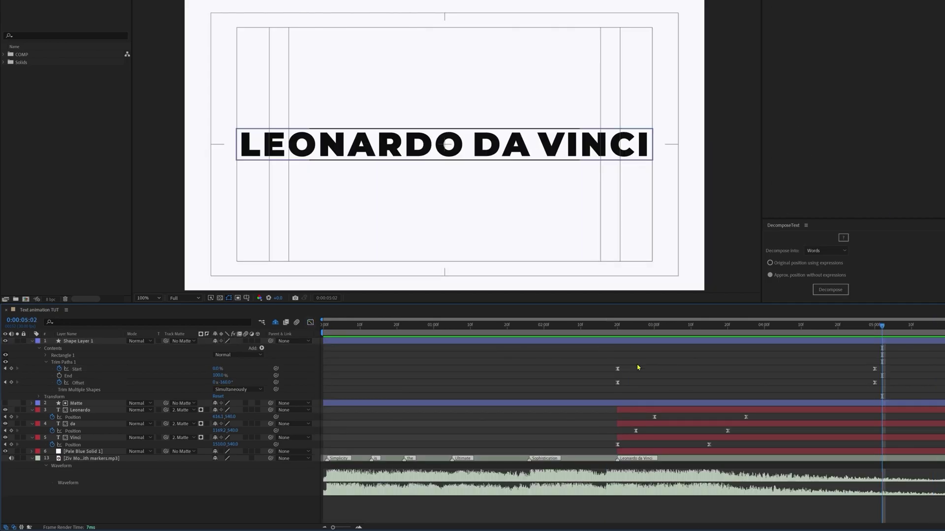
Step: Add a null object and parent the box, Matte, Leonardo, da and Vinci layers to it
{"action": "right_click", "coordinate": [638, 367]}
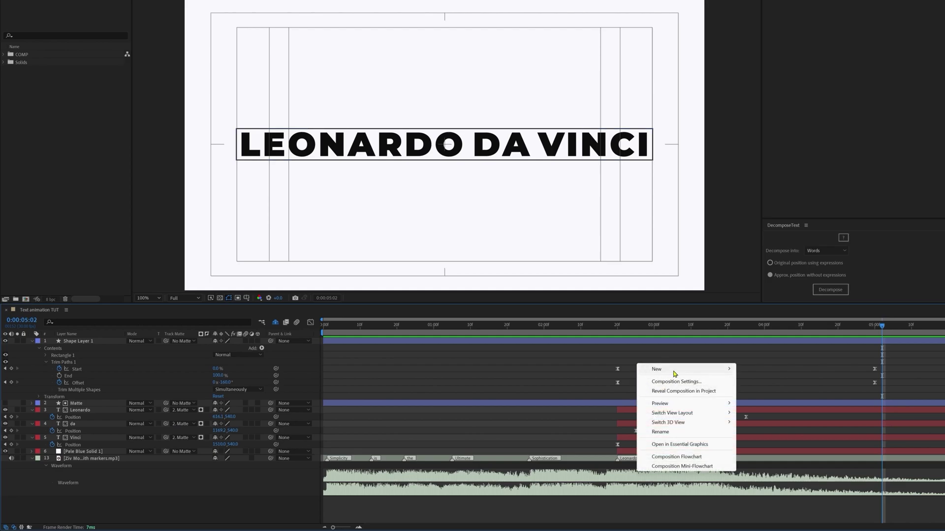
{"action": "mouse_move", "coordinate": [655, 370]}
{"action": "left_click", "coordinate": [760, 421]}
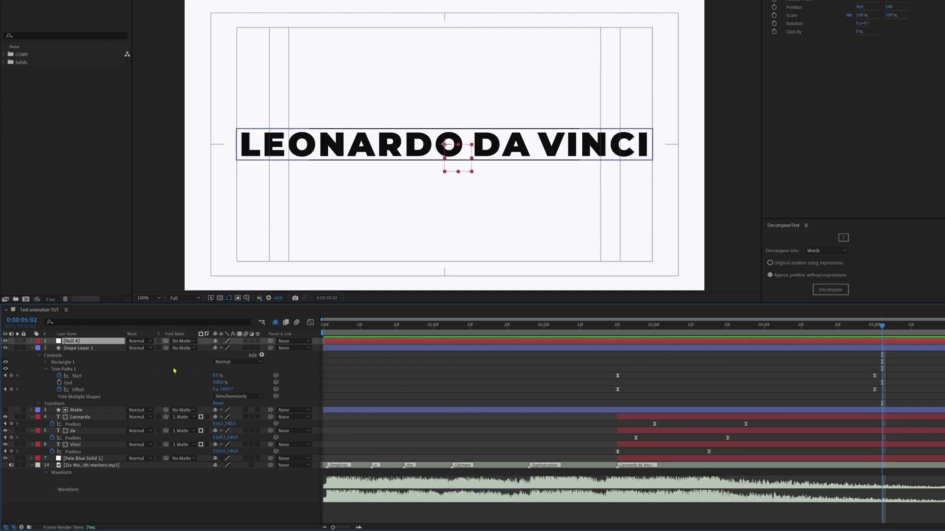
{"action": "left_click", "coordinate": [108, 349]}
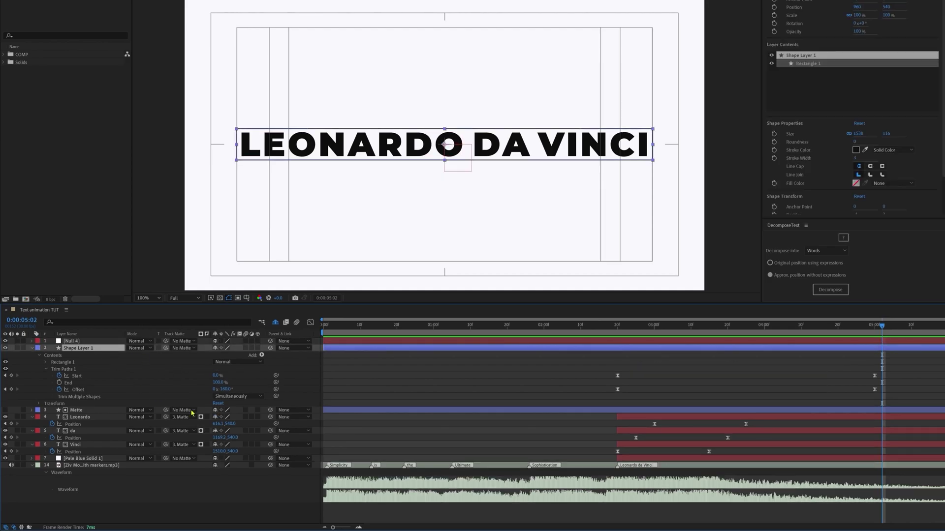
{"action": "left_click", "coordinate": [82, 458], "text": "shift"}
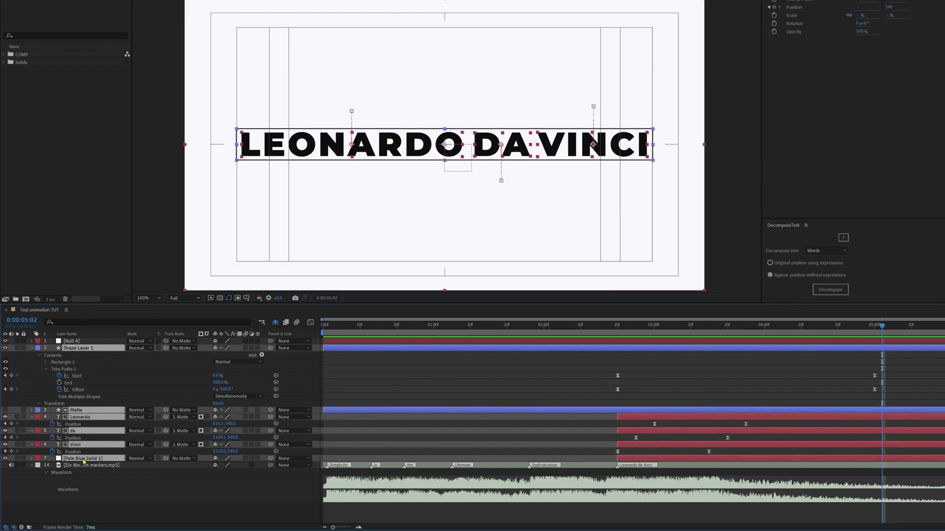
{"action": "left_click", "coordinate": [83, 459], "text": "ctrl"}
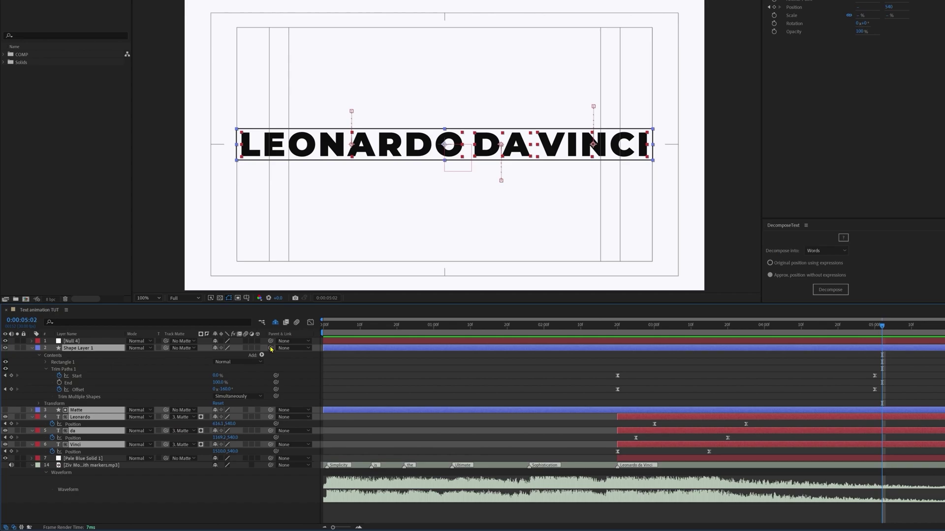
{"action": "left_click_drag", "start_coordinate": [271, 349], "coordinate": [72, 341]}
Step: Keyframe the null's Scale from 100% at 2:20 up to 111% near 6:11
{"action": "left_click", "coordinate": [615, 330]}
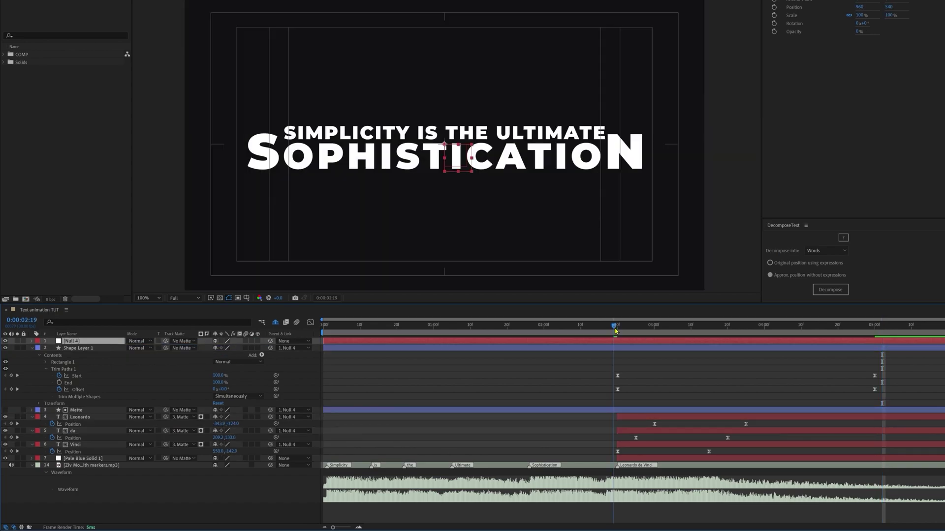
{"action": "left_click_drag", "start_coordinate": [615, 331], "coordinate": [617, 330]}
{"action": "key", "text": "s"}
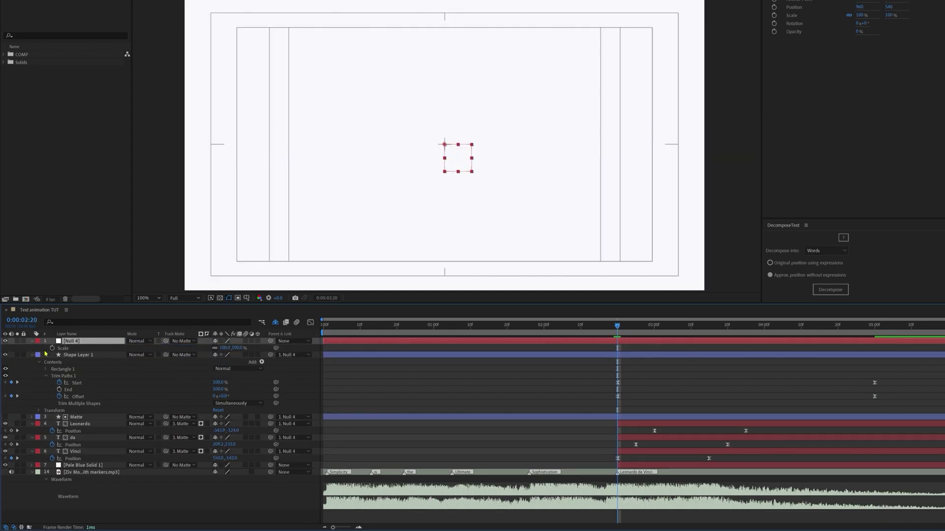
{"action": "left_click", "coordinate": [53, 348]}
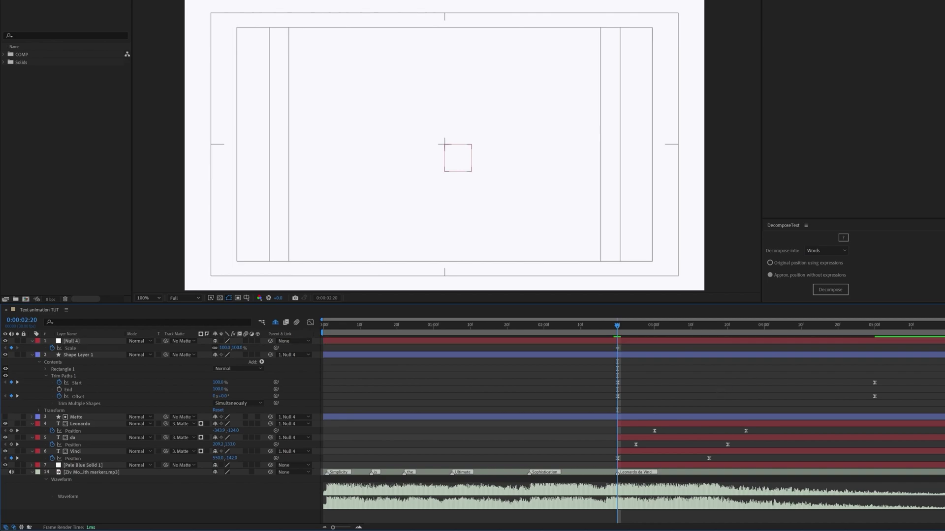
{"action": "left_click", "coordinate": [897, 326]}
{"action": "left_click_drag", "start_coordinate": [898, 327], "coordinate": [931, 326]}
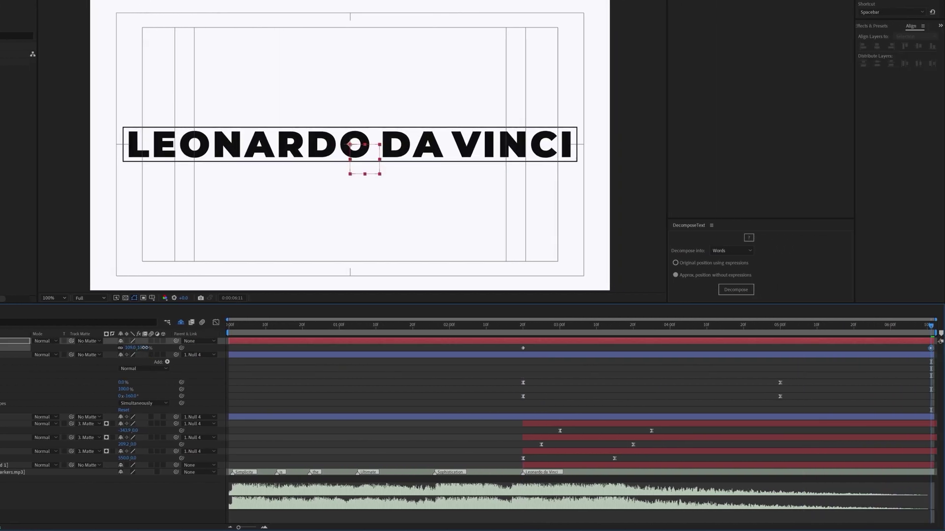
{"action": "left_click_drag", "start_coordinate": [145, 348], "coordinate": [145, 348]}
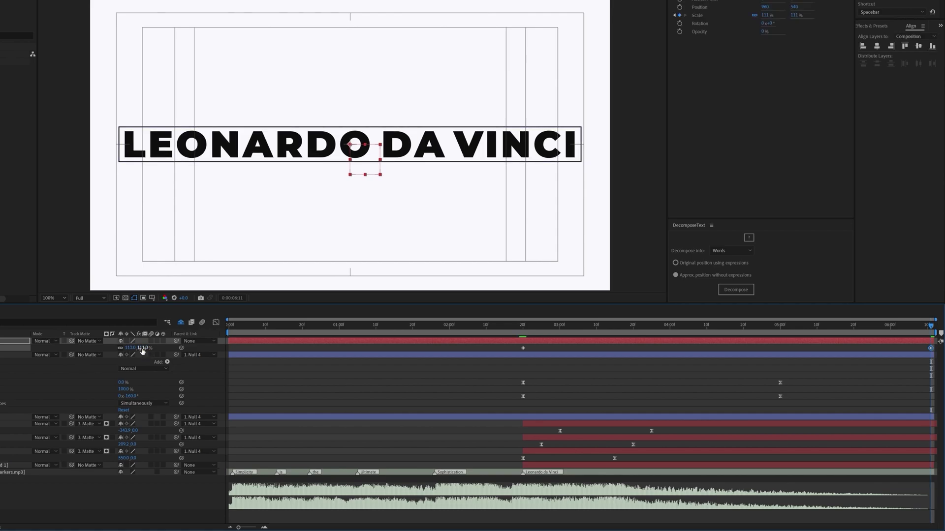